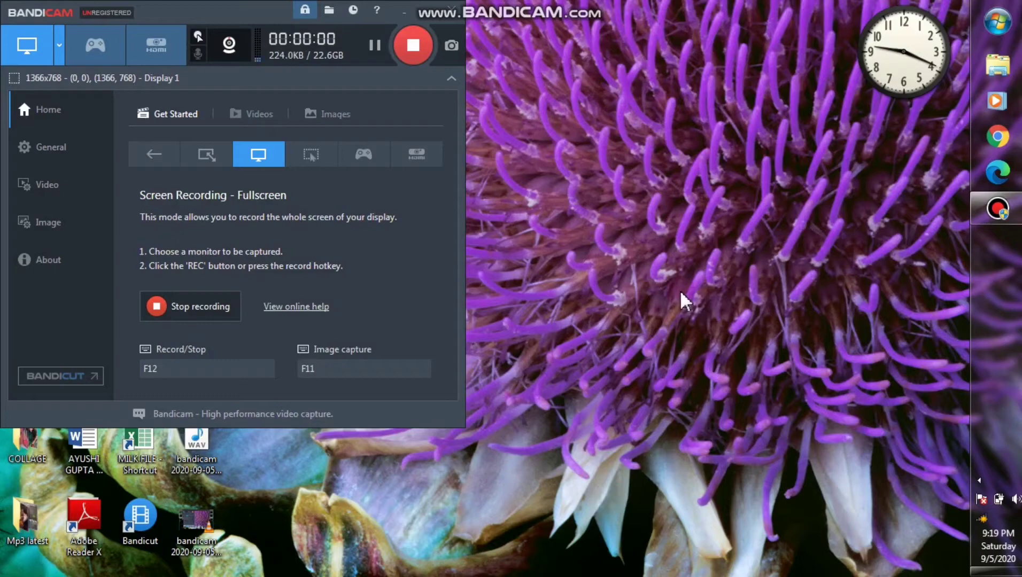
Hide Bandicam and launch Excel 2013 from Start > All Programs > Microsoft Office 2013.
left_click(428, 12)
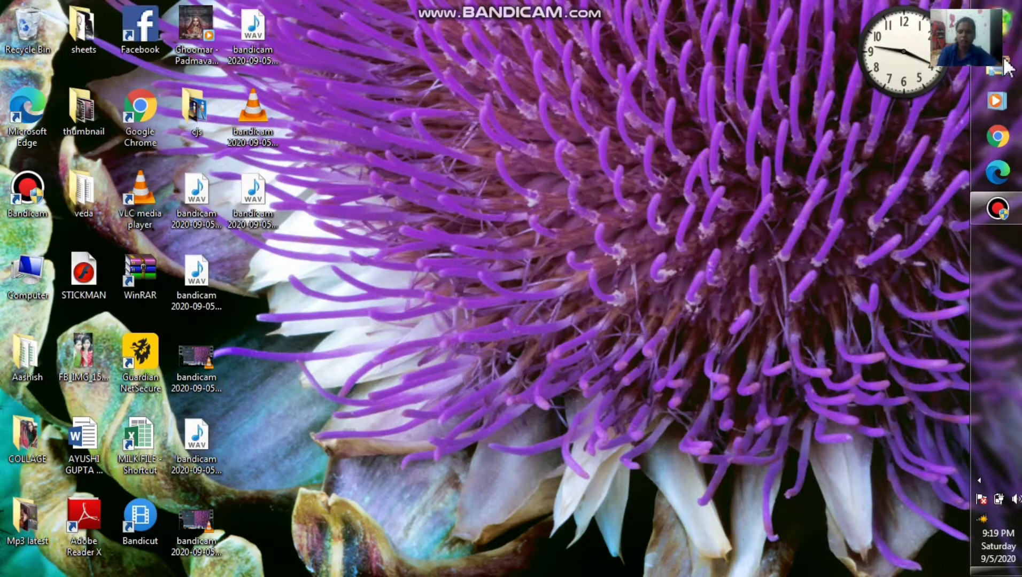
left_click(1003, 27)
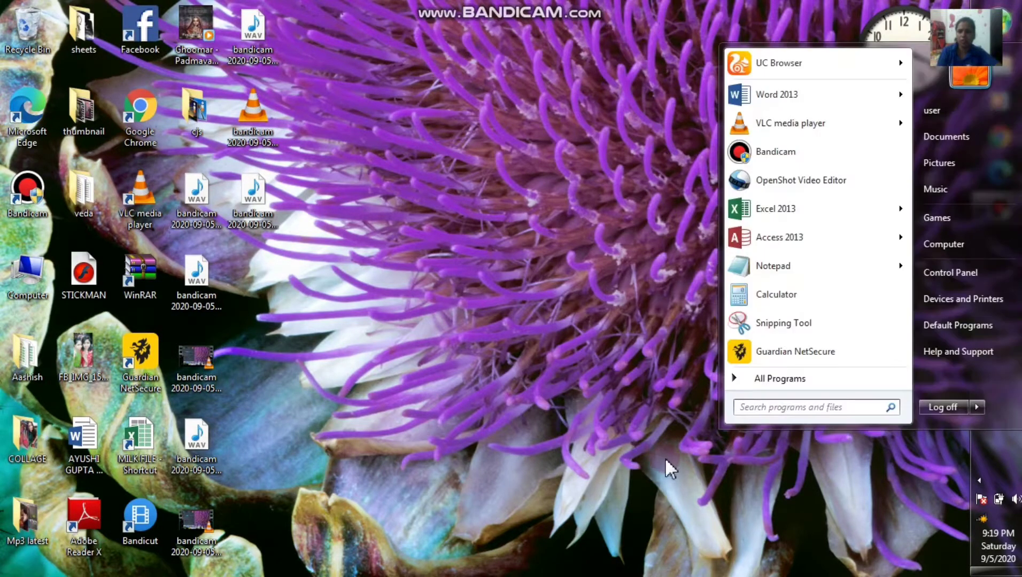
left_click(792, 377)
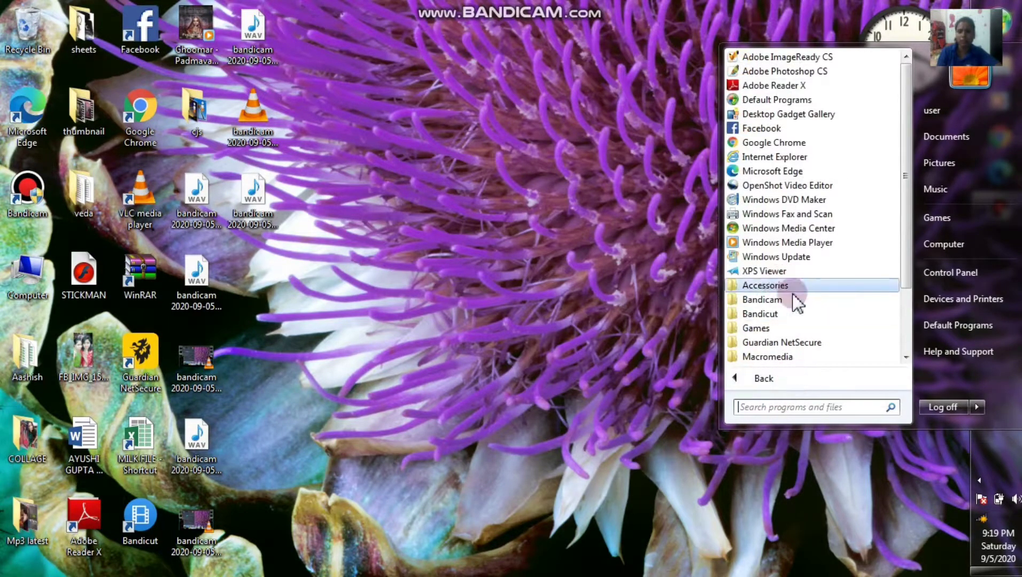
scroll(907, 262, "down", 2)
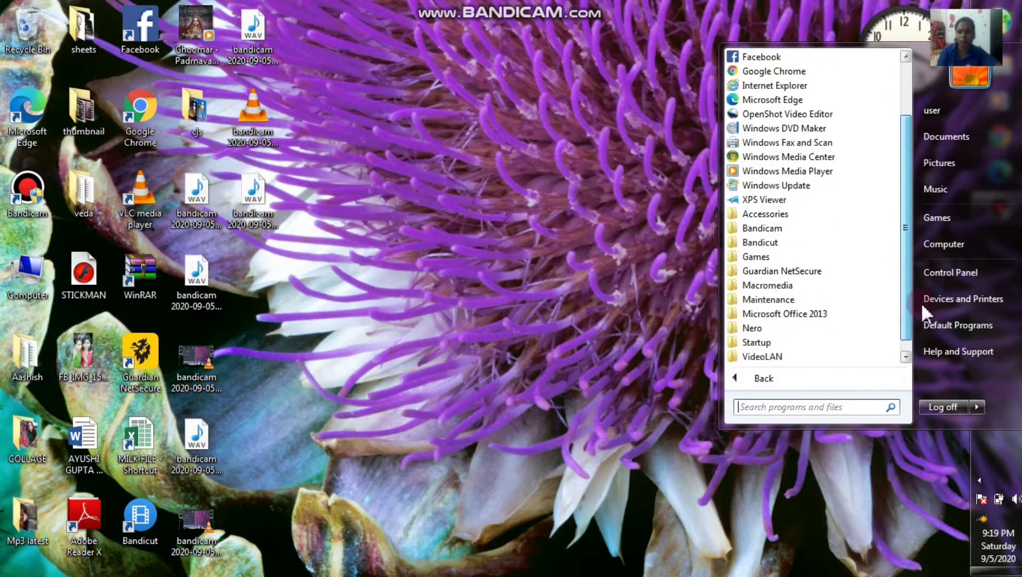
left_click(846, 313)
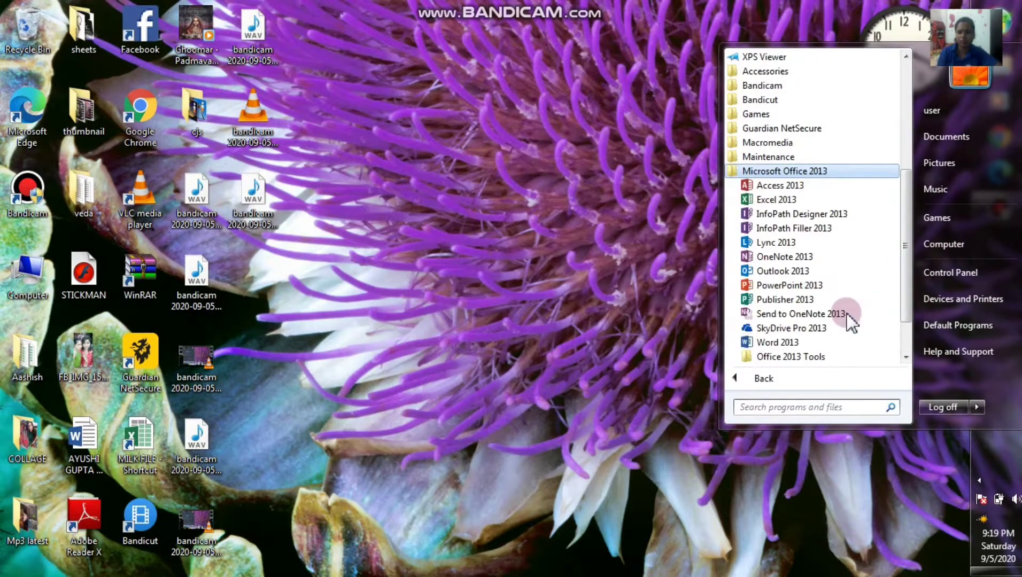
left_click(776, 200)
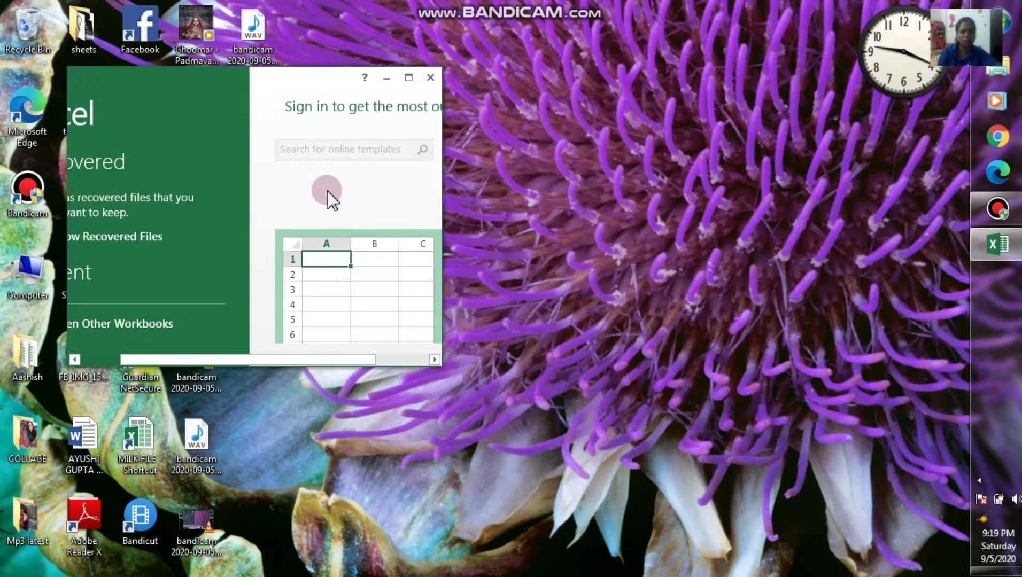
Maximize the Excel window, dismiss the activation prompt, and create a Blank workbook.
left_click(406, 78)
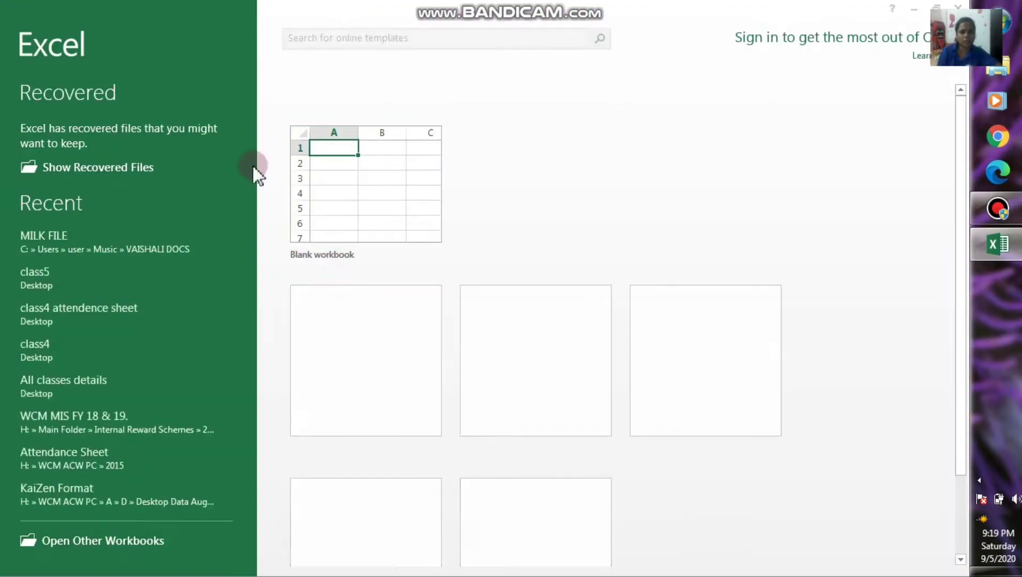
left_click(622, 435)
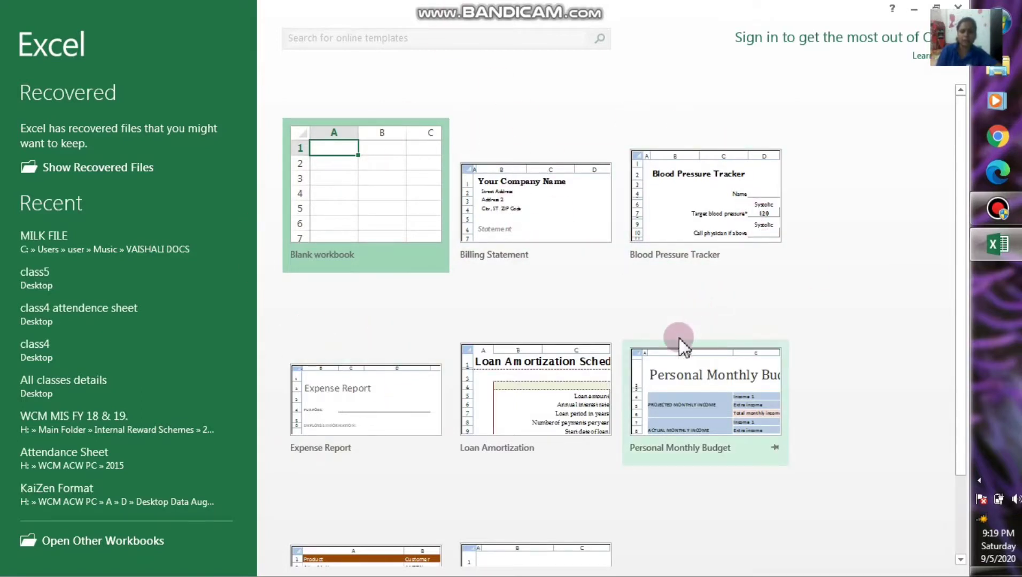
scroll(678, 338, "down", 2)
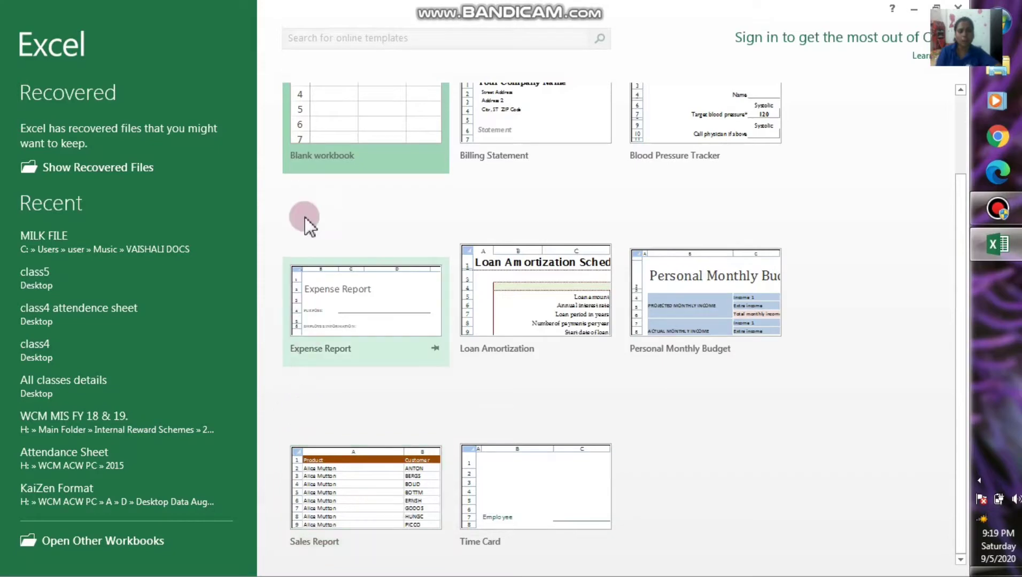
scroll(428, 401, "up", 1)
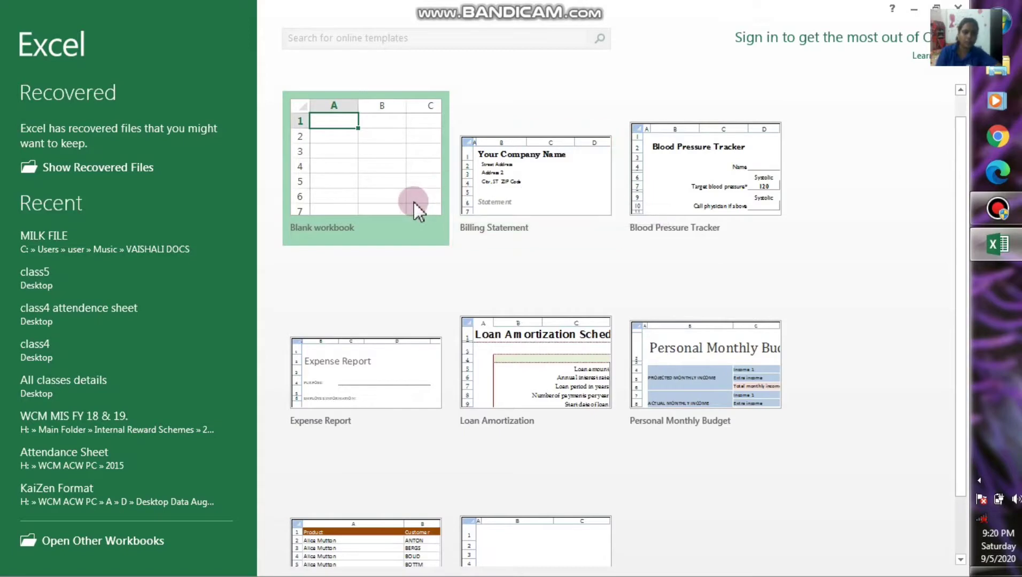
left_click(399, 184)
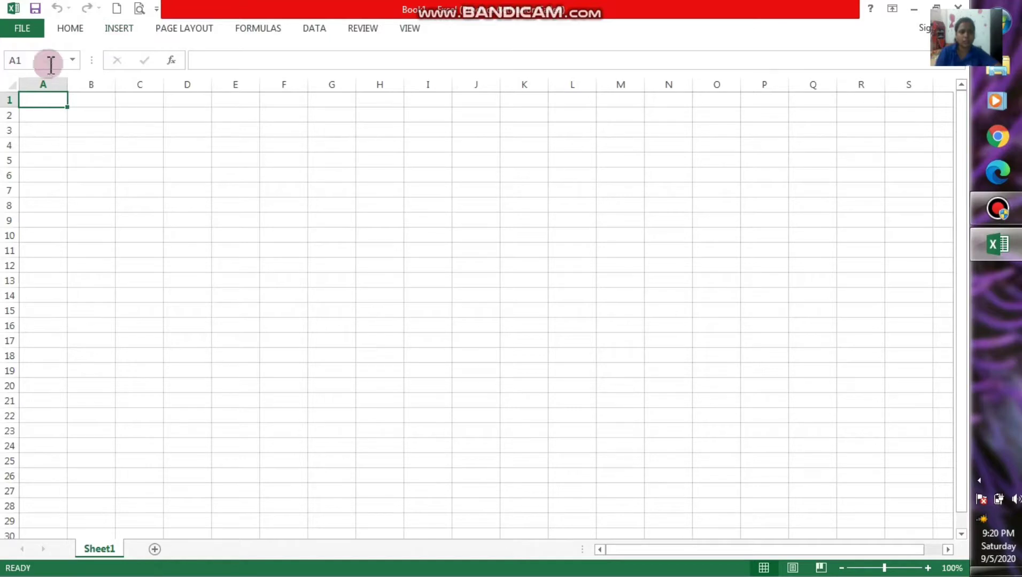
left_click(208, 61)
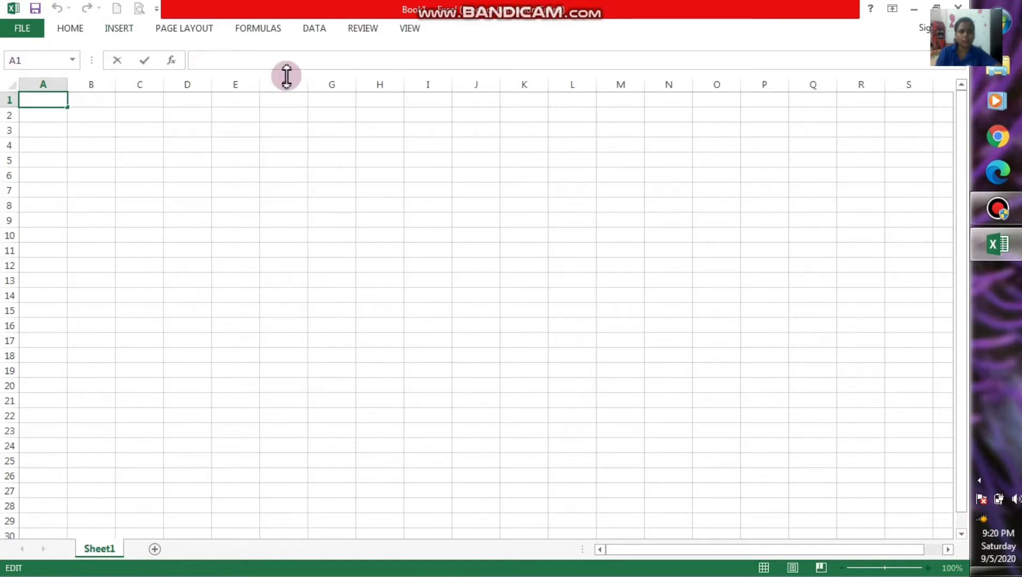
left_click(61, 84)
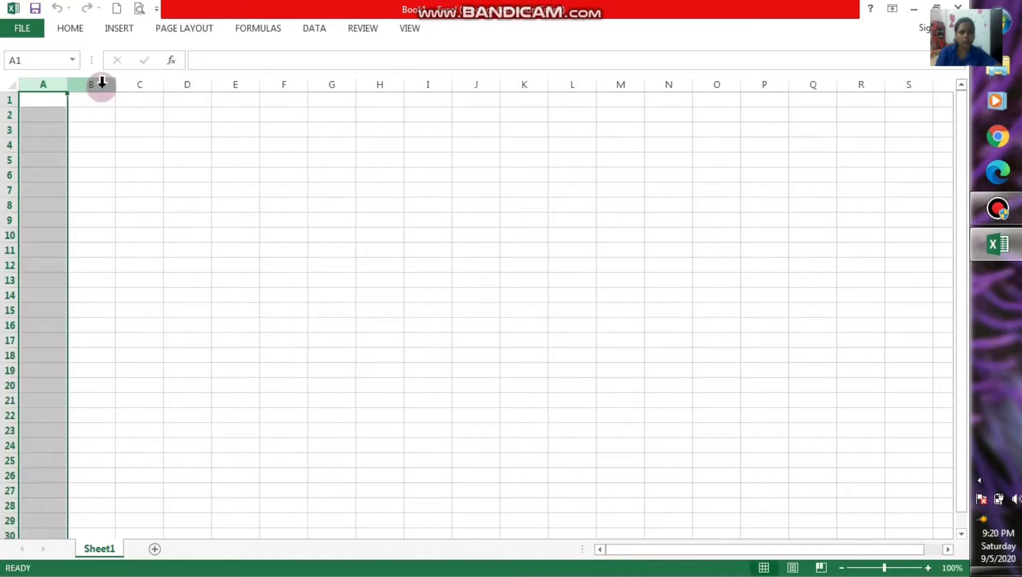
left_click(101, 85)
left_click(152, 85)
left_click(187, 85)
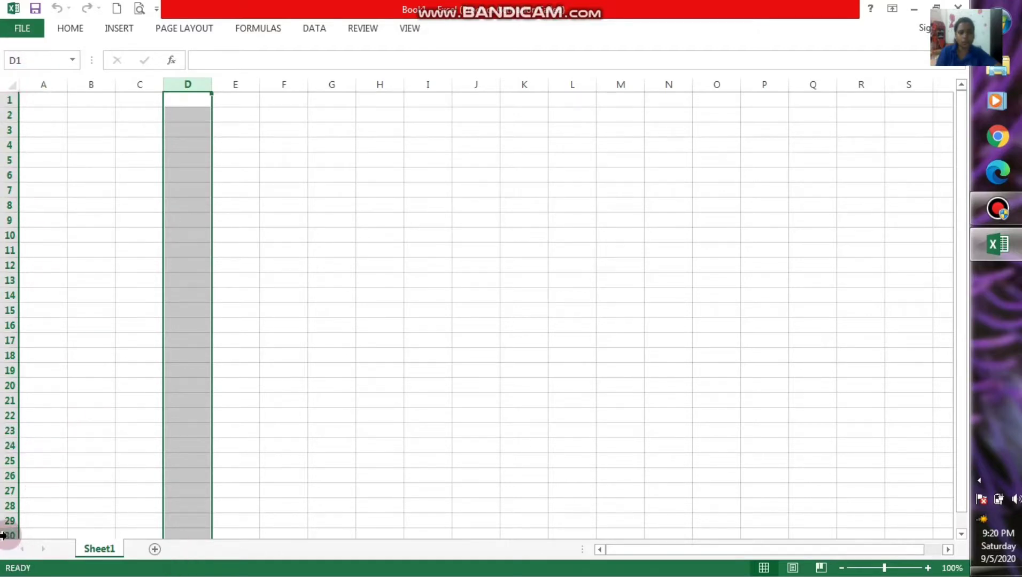
left_click(54, 97)
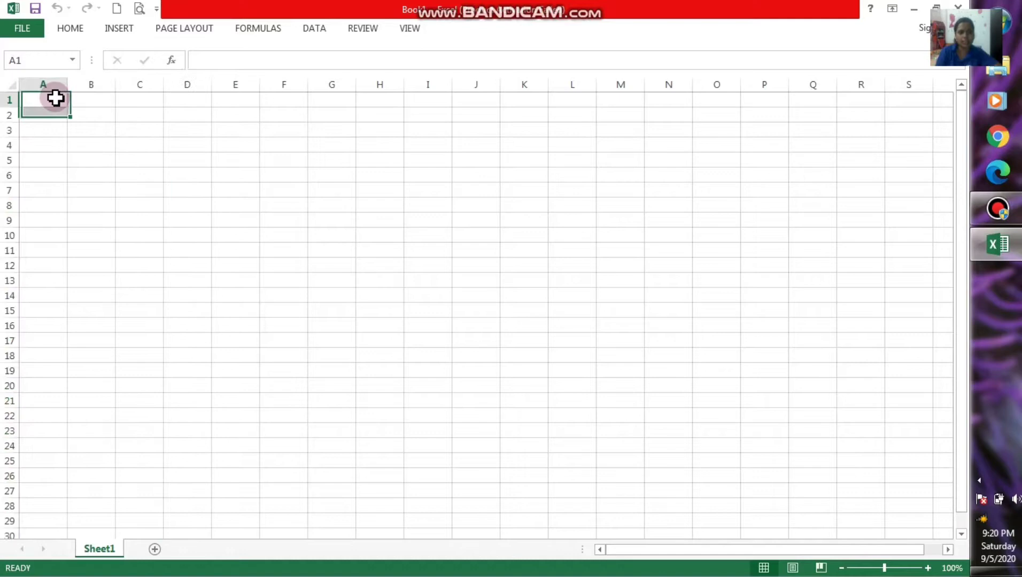
left_click(106, 84)
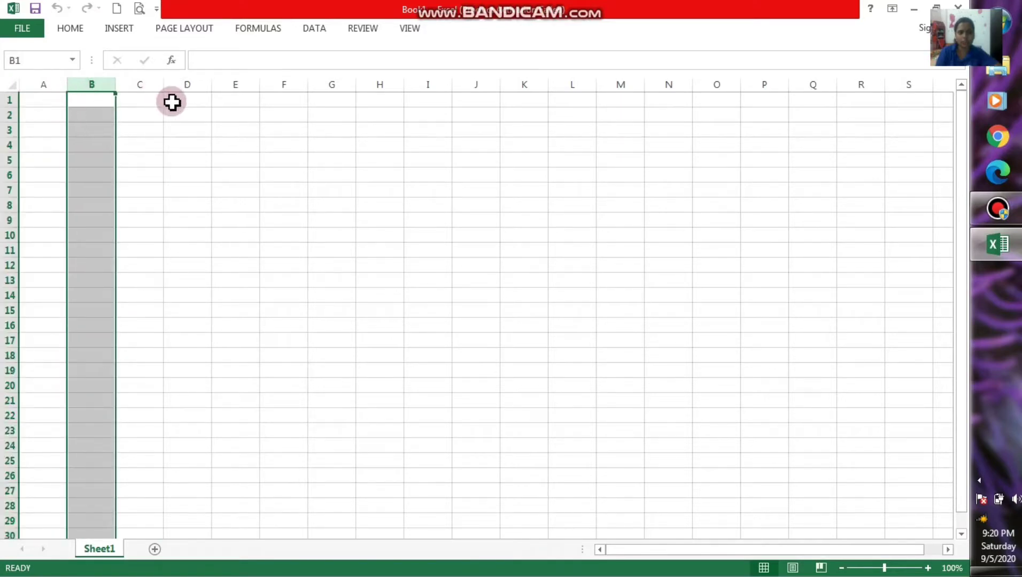
left_click_drag(50, 100, 824, 90)
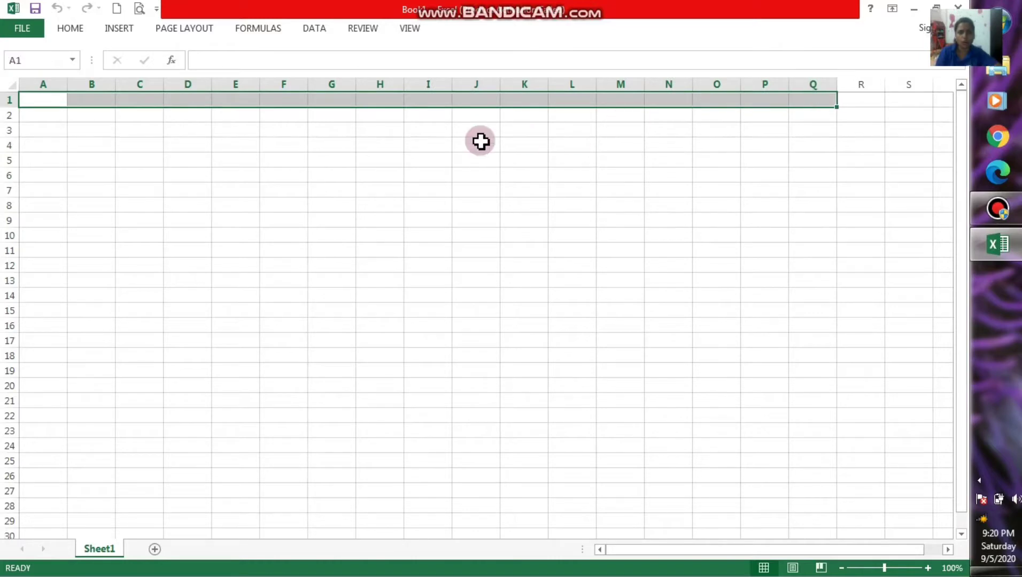
left_click(427, 81)
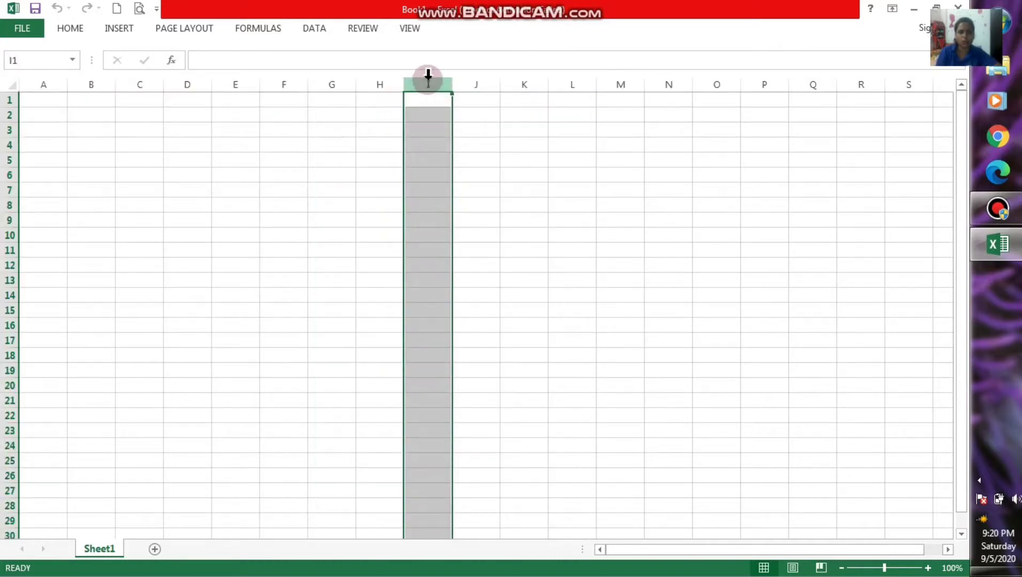
left_click(375, 114)
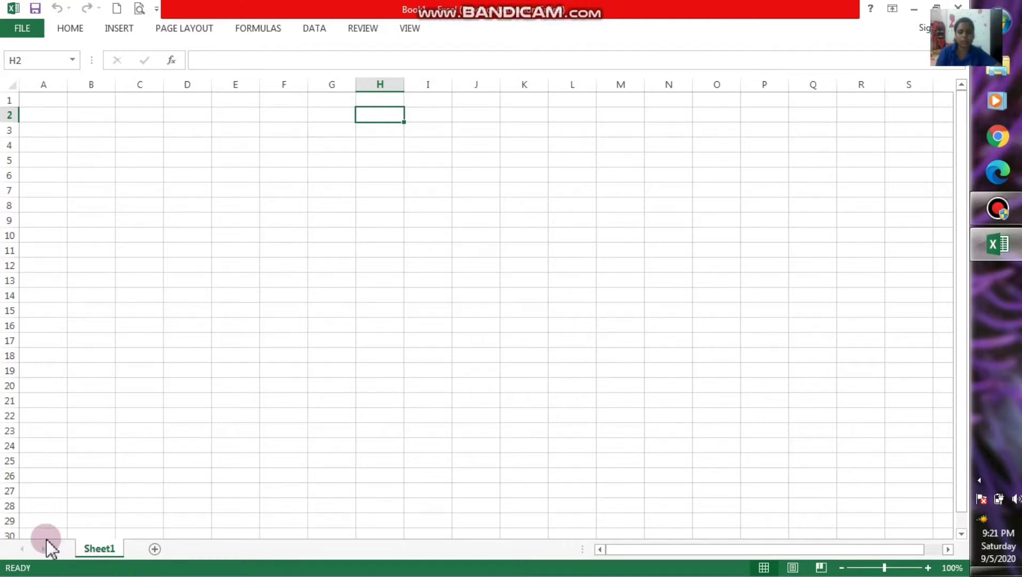
Add a second worksheet and rename Sheet1 to ABC.
left_click(155, 549)
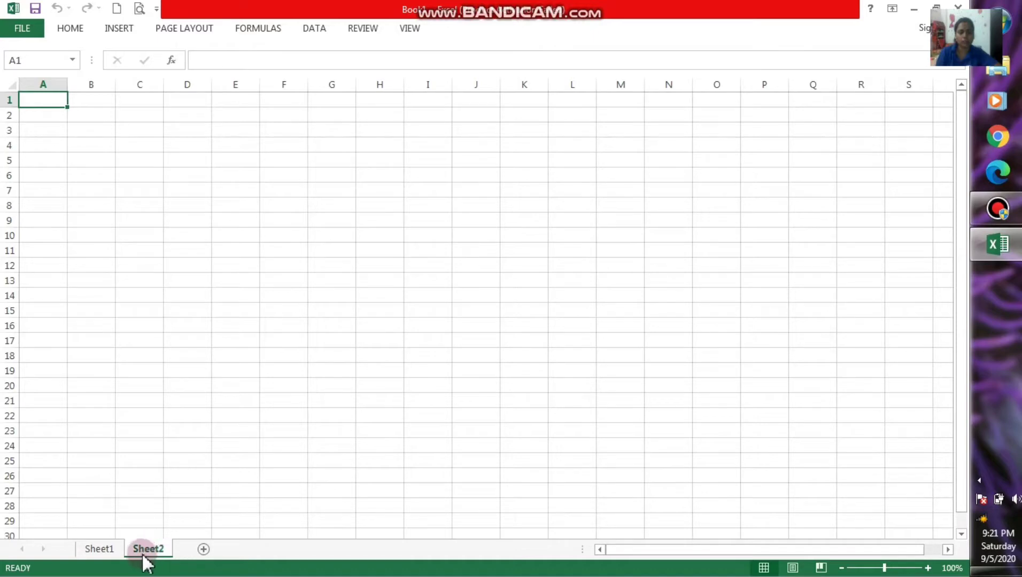
left_click(119, 550)
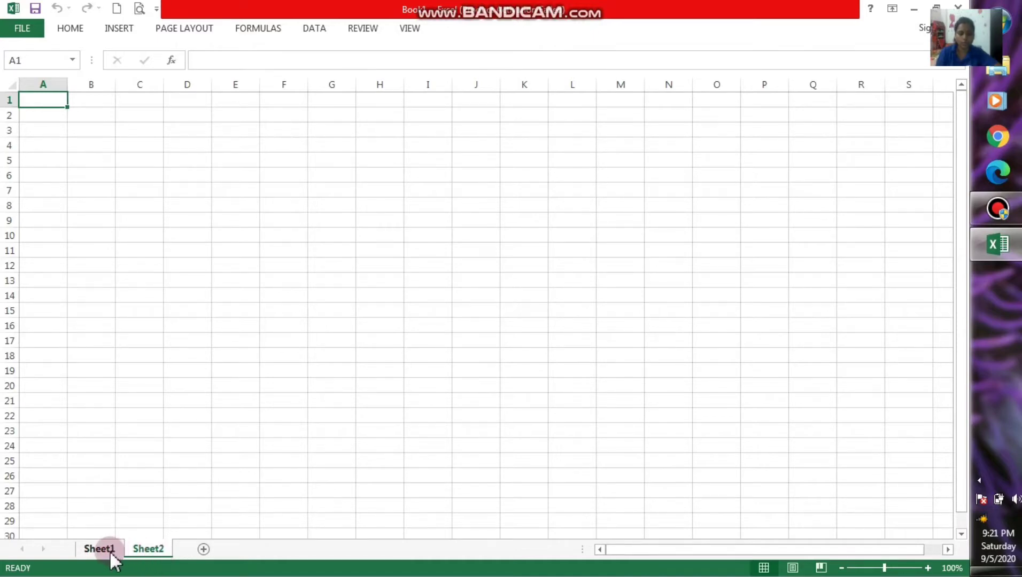
double_click(110, 551)
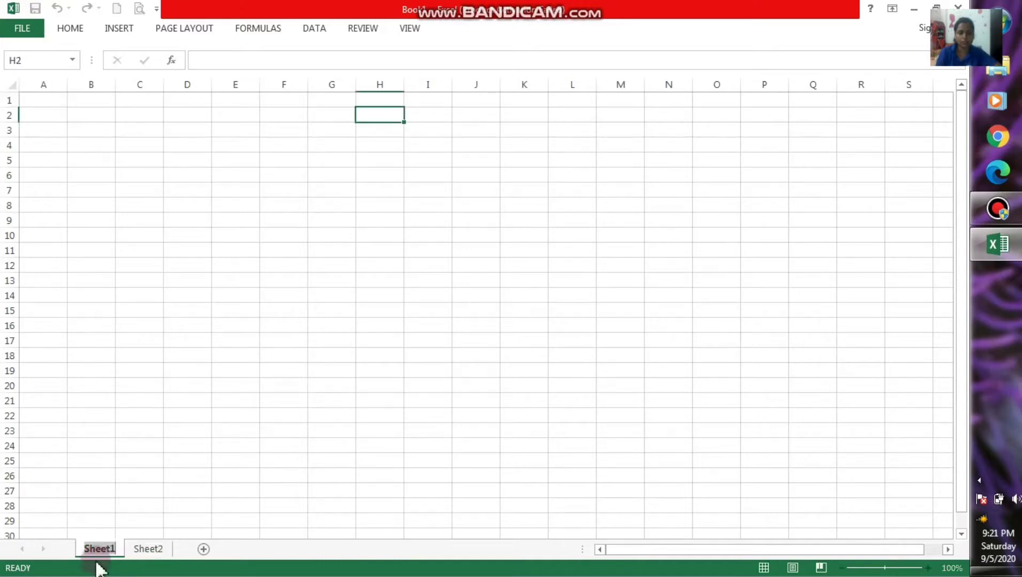
key("BackSpace")
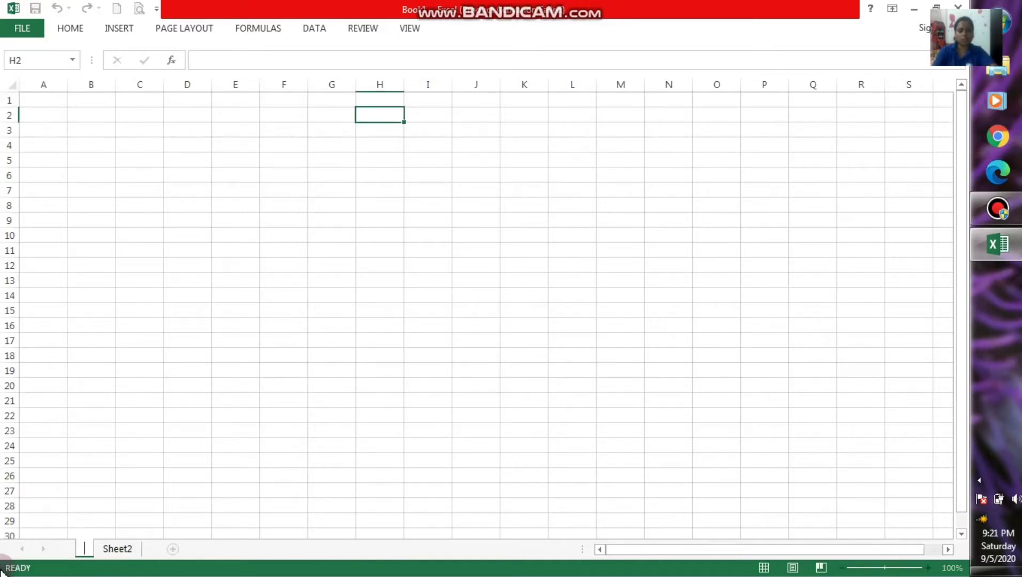
type("a")
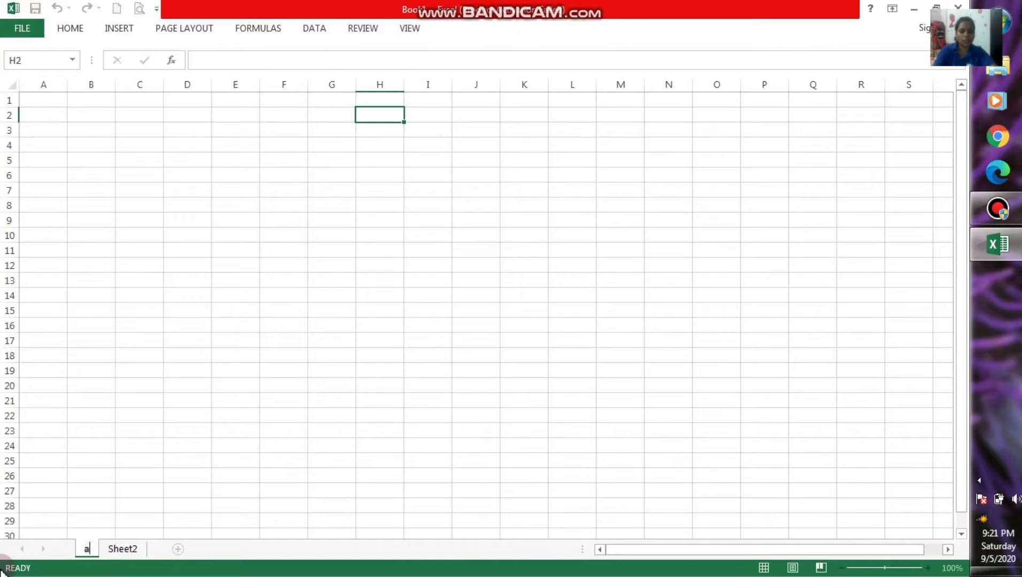
key("BackSpace")
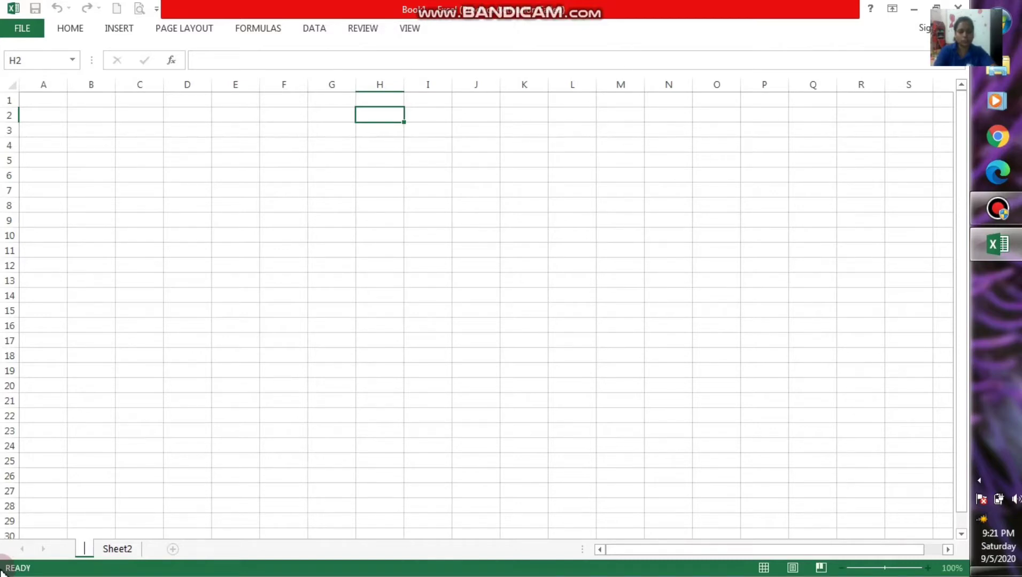
type("ABC")
key("Return")
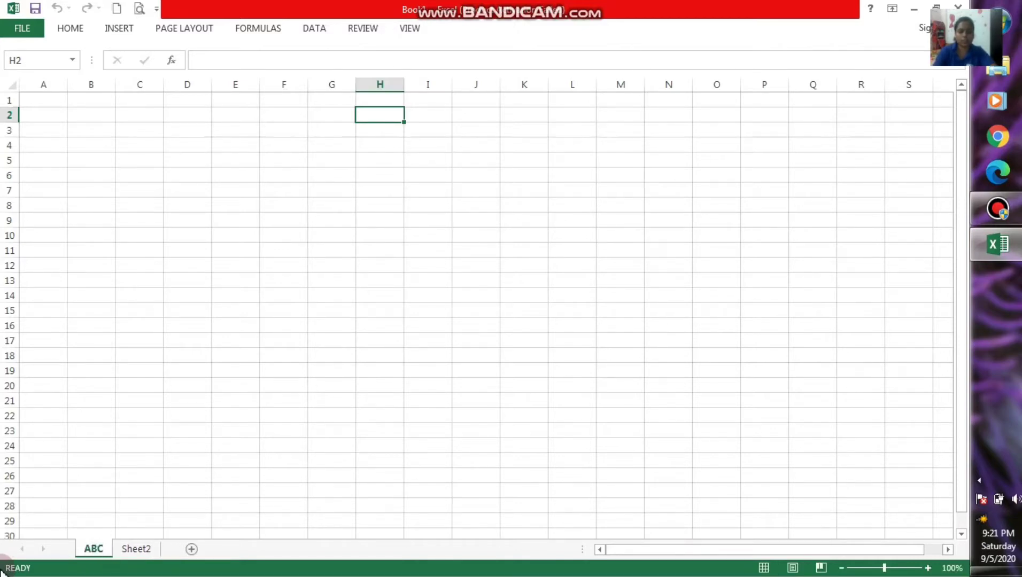
Rename Sheet2 to CDF.
left_click(136, 556)
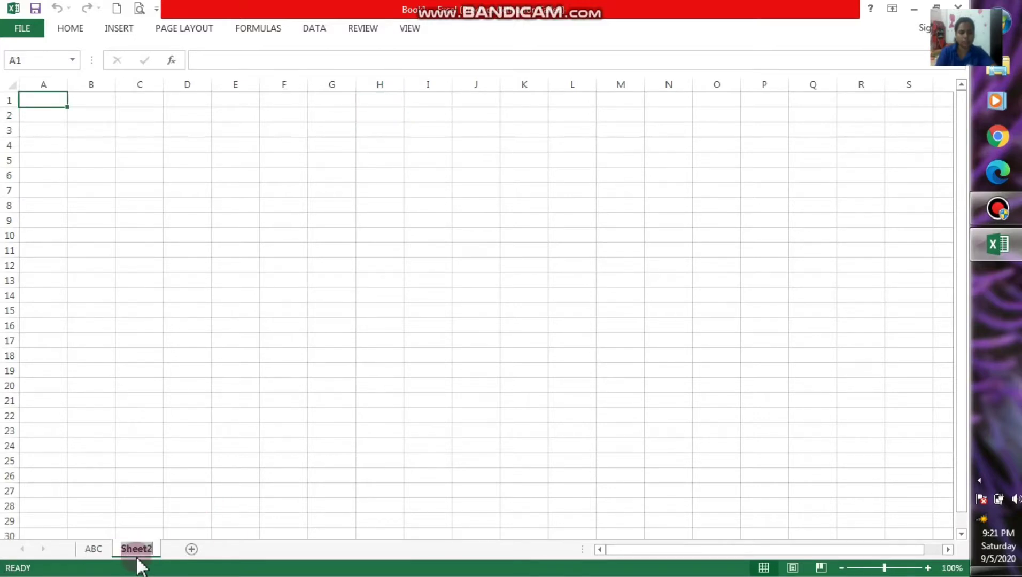
key("BackSpace")
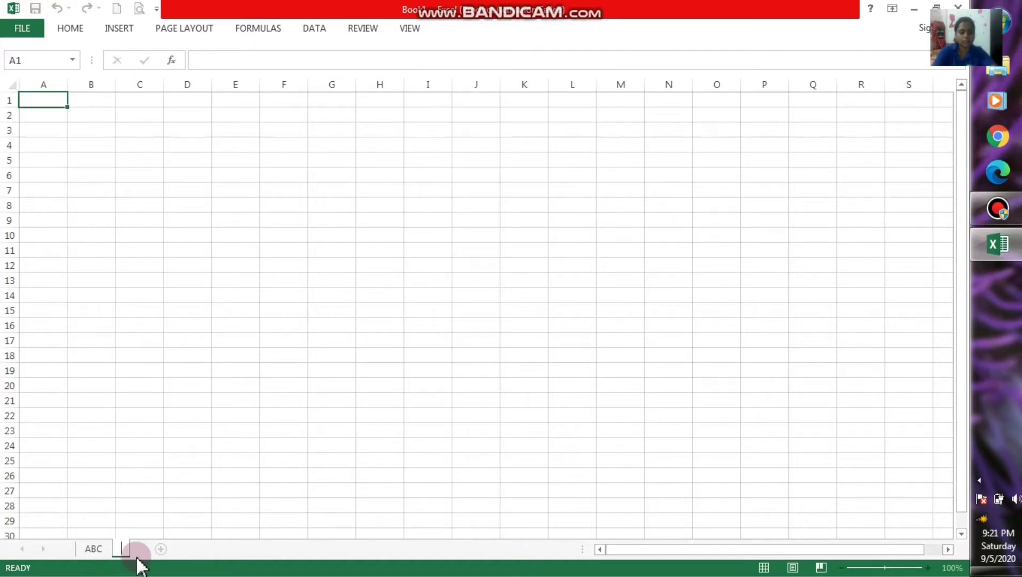
type("CDF")
key("Return")
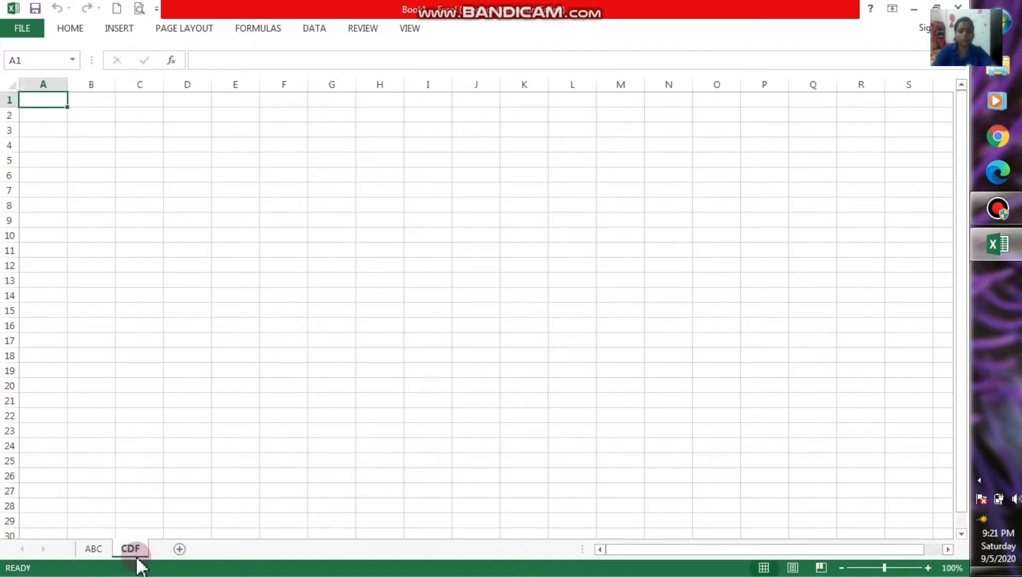
left_click(130, 561)
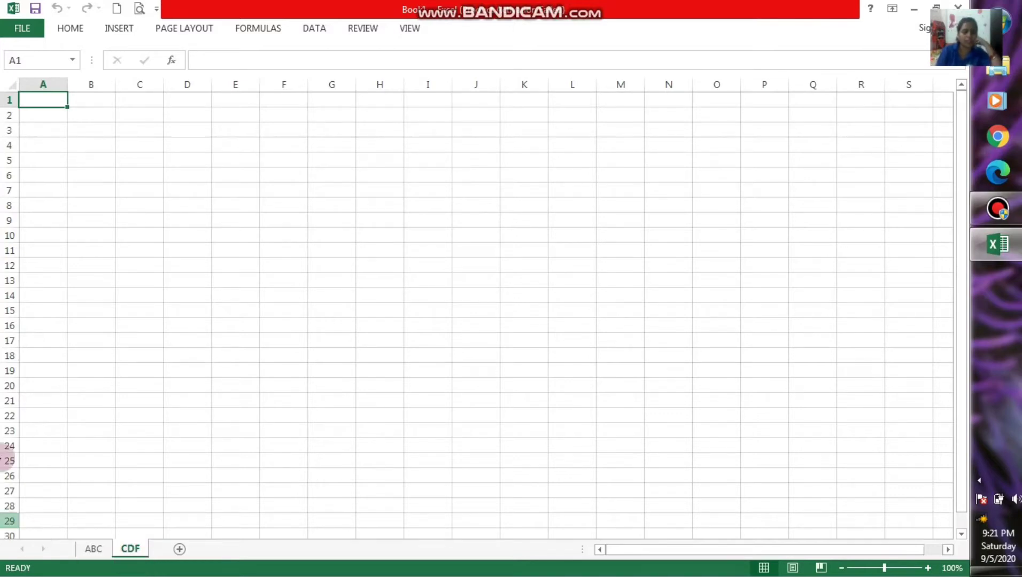
Add two more sheets and name them CJS and KLP.
left_click(179, 549)
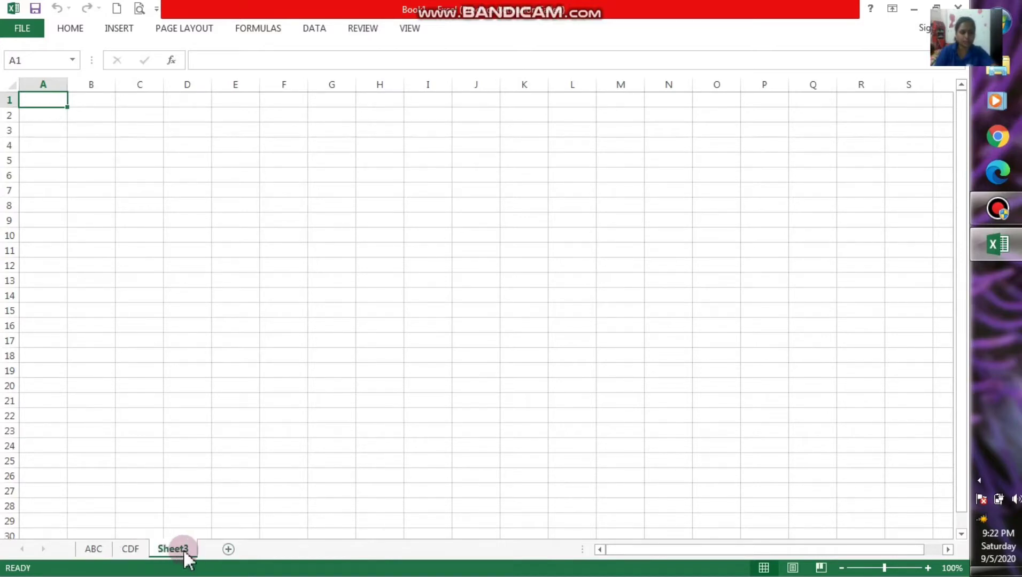
double_click(181, 549)
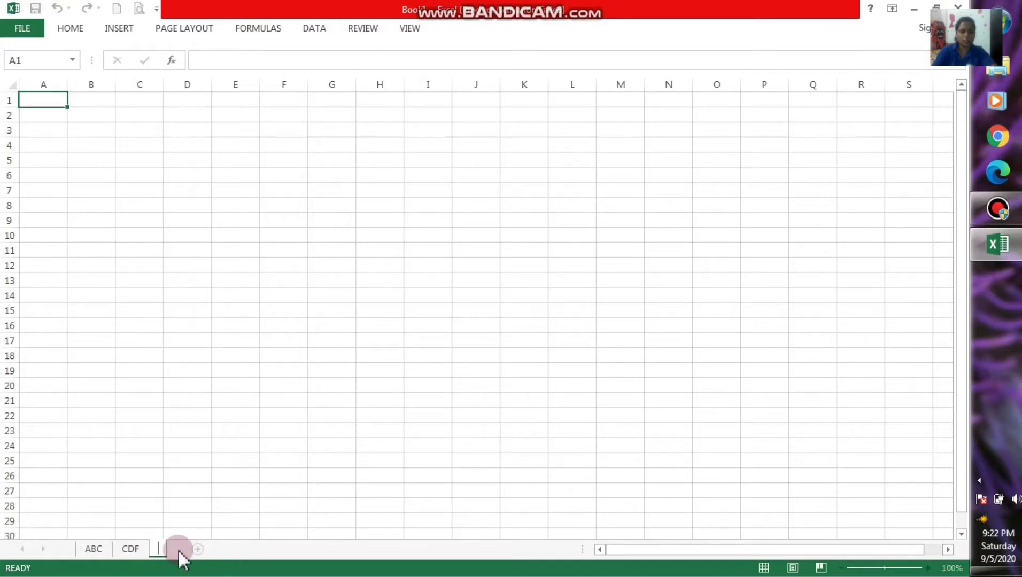
type("CJS")
left_click(213, 549)
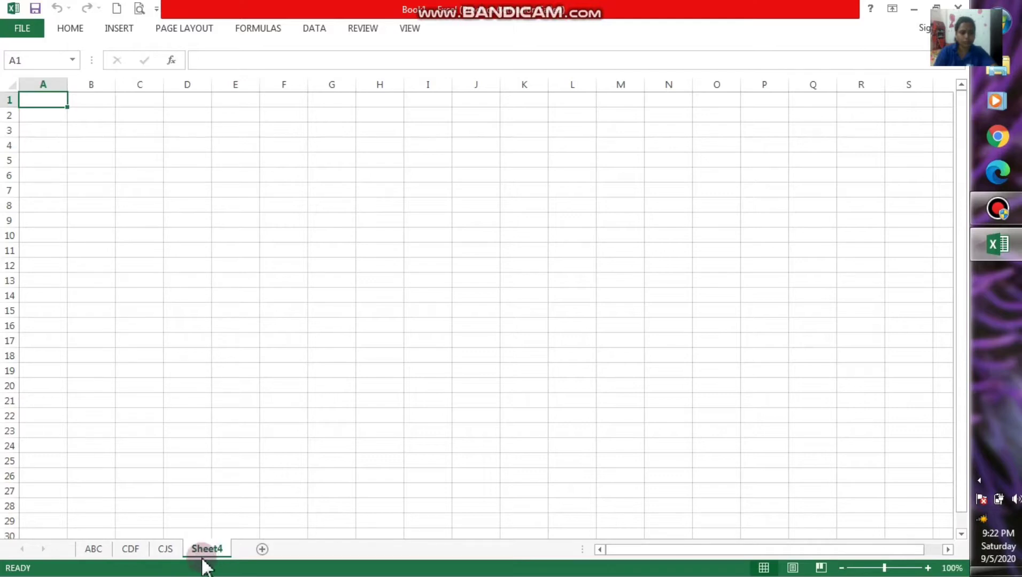
double_click(213, 551)
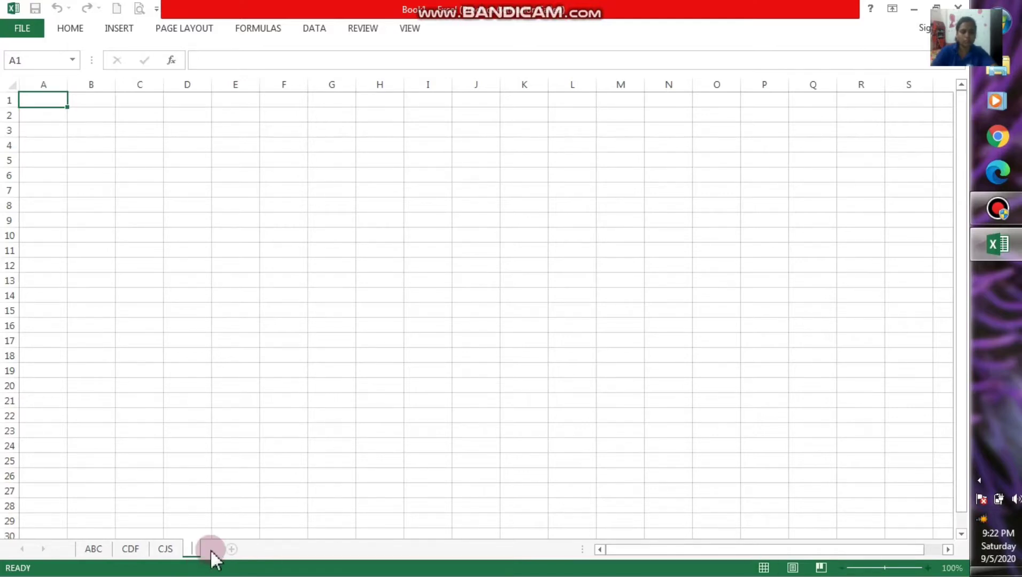
type("KLP")
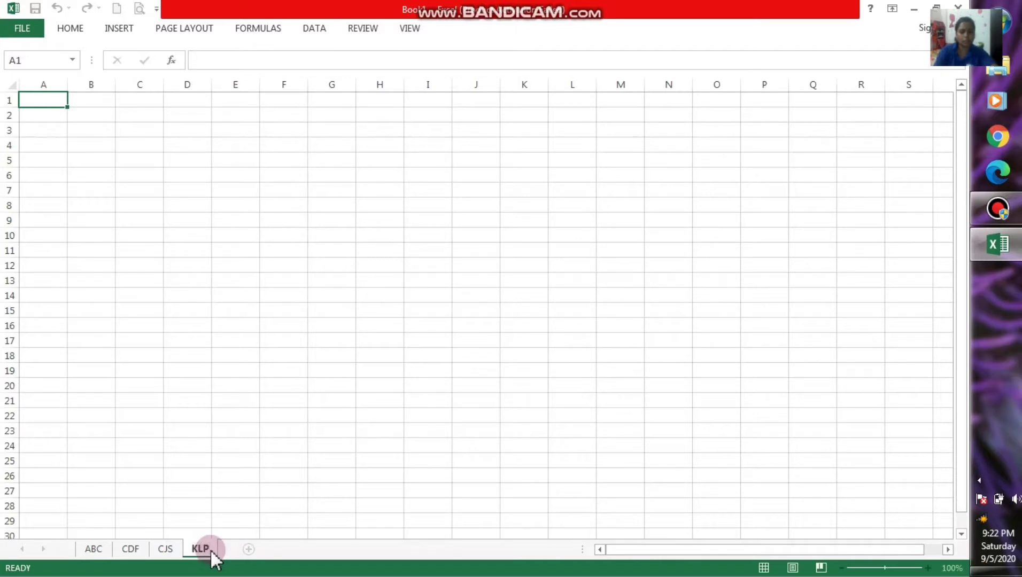
left_click(319, 425)
Add a fifth worksheet, Sheet5, after KLP.
left_click(249, 549)
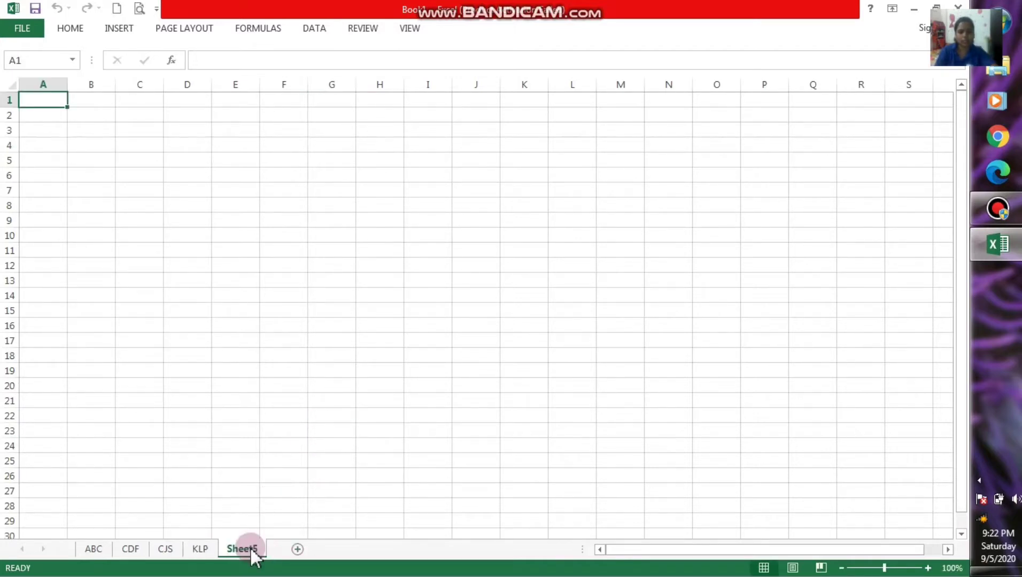
left_click(997, 209)
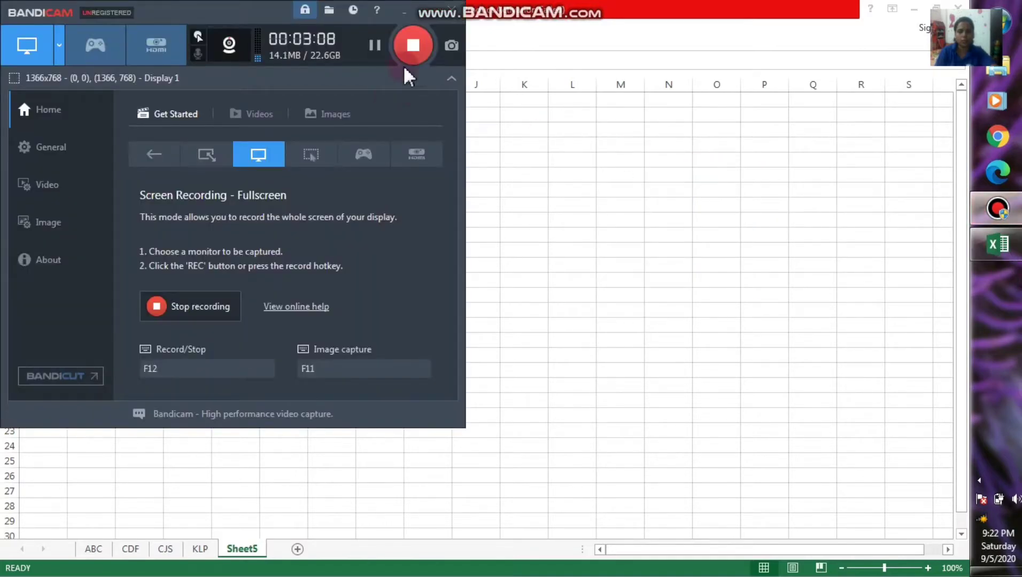
left_click(404, 12)
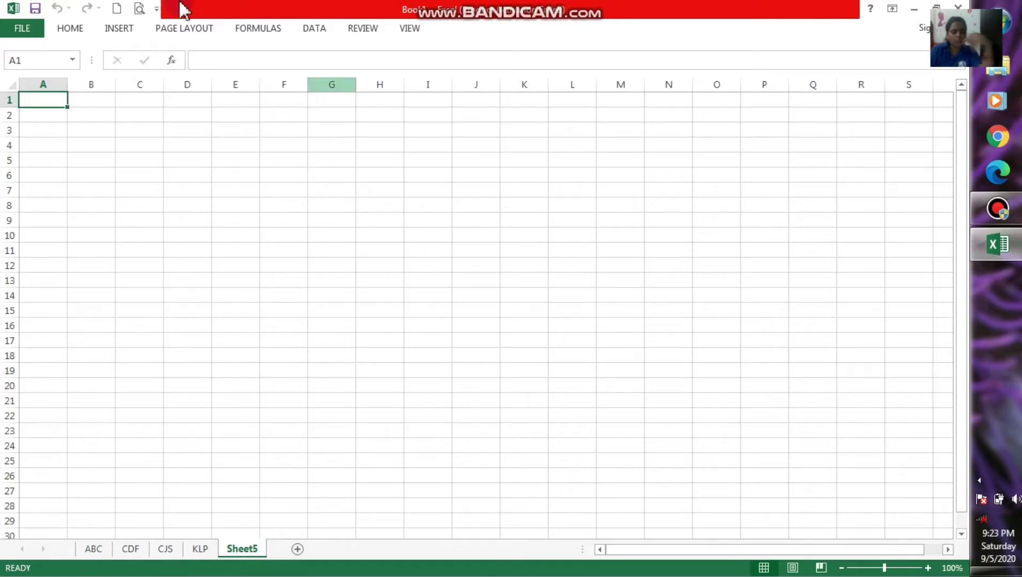
Save Book1 to the Desktop as an Excel Workbook with a newly typed file name.
left_click(35, 8)
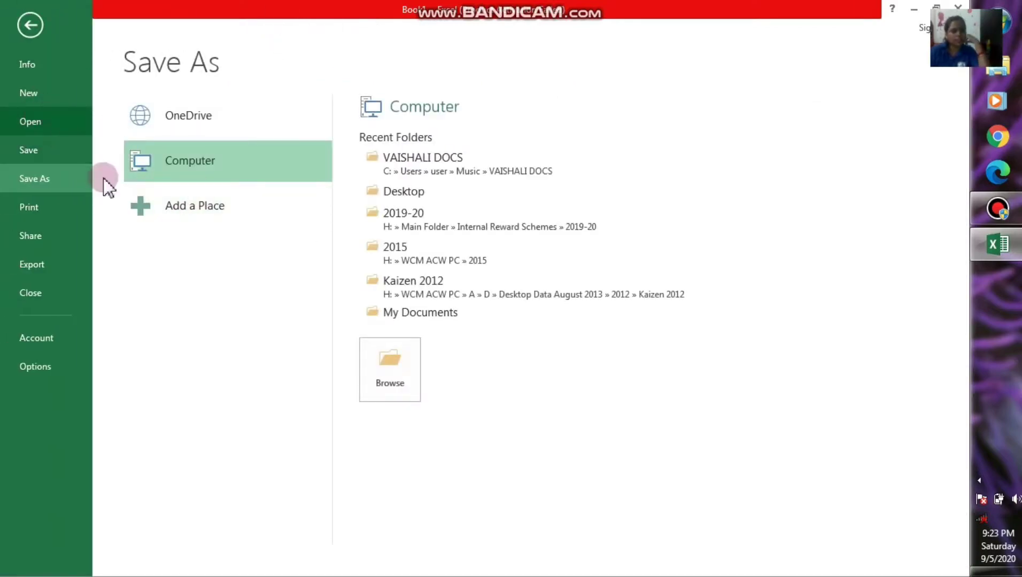
left_click(432, 190)
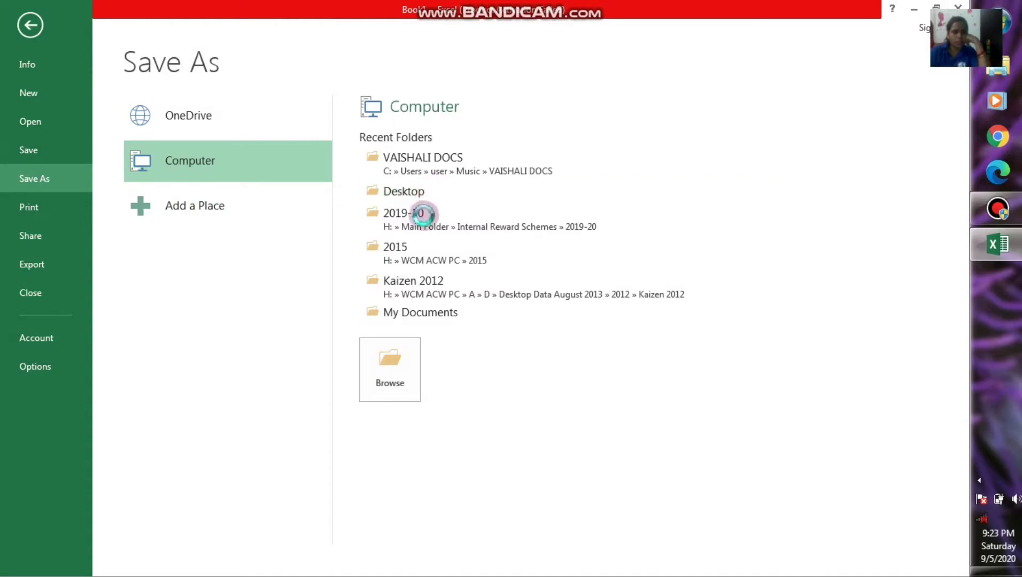
type("V")
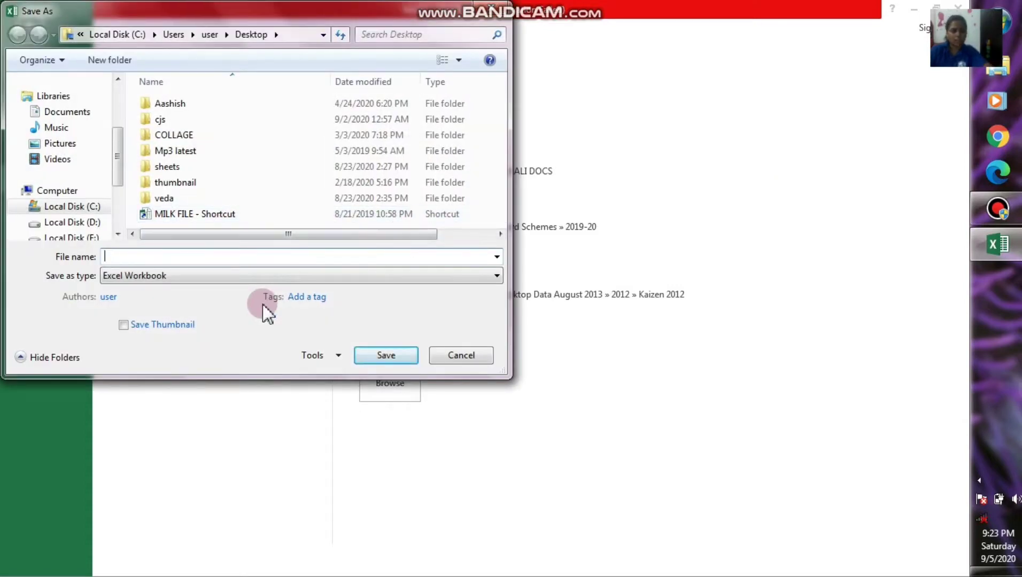
type("AISHALI\"S BOOK")
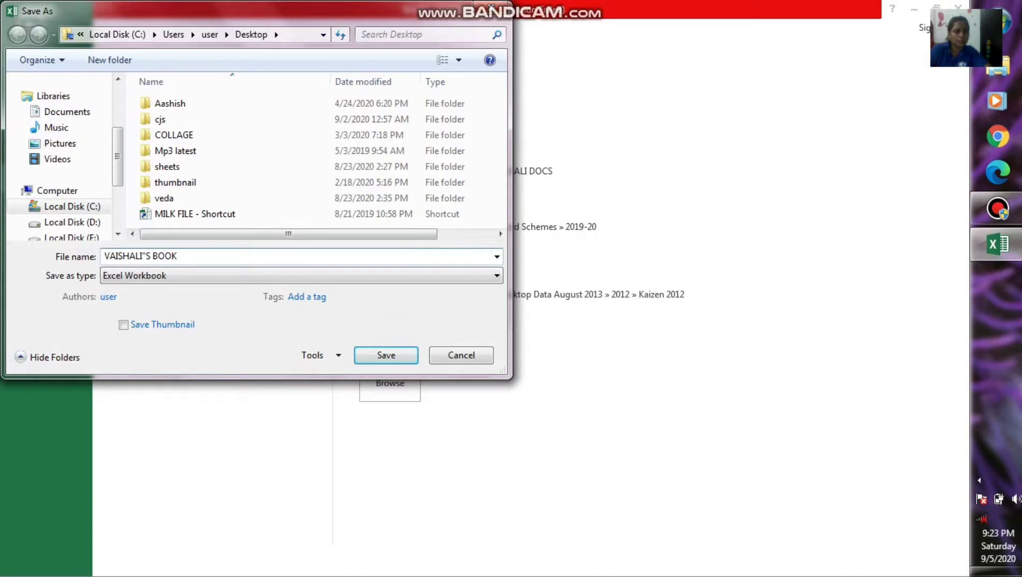
left_click(364, 362)
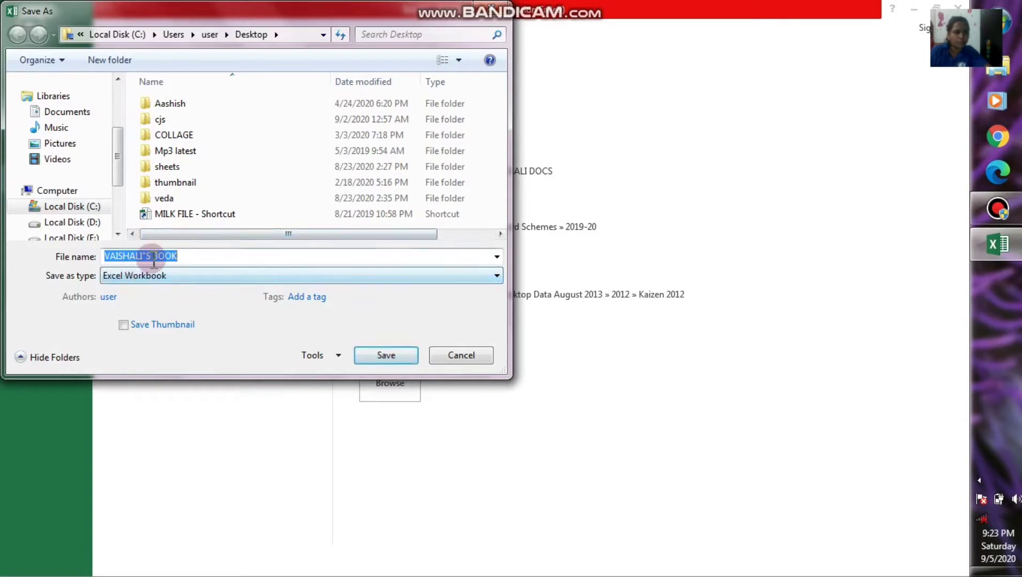
left_click(210, 276)
left_click(72, 364)
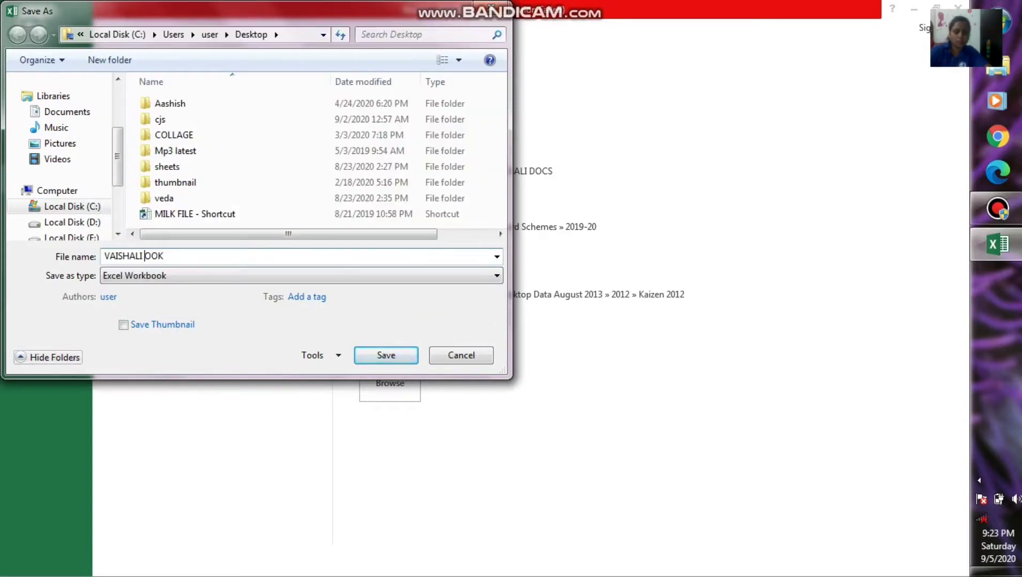
type("B")
key("Return")
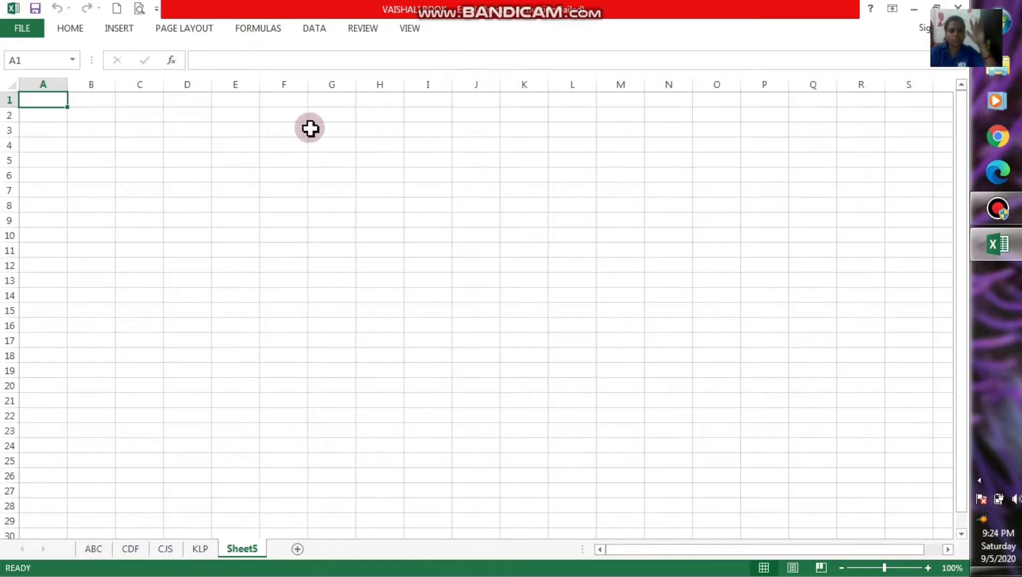
On the ABC sheet, enter the headings Name, subject and Marks in B2:D2.
left_click(107, 549)
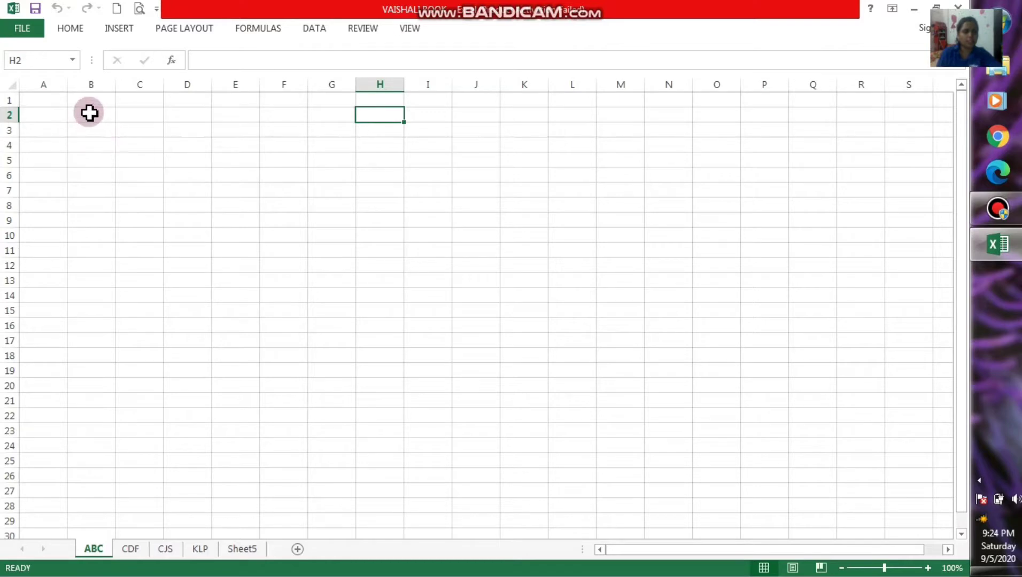
left_click(89, 113)
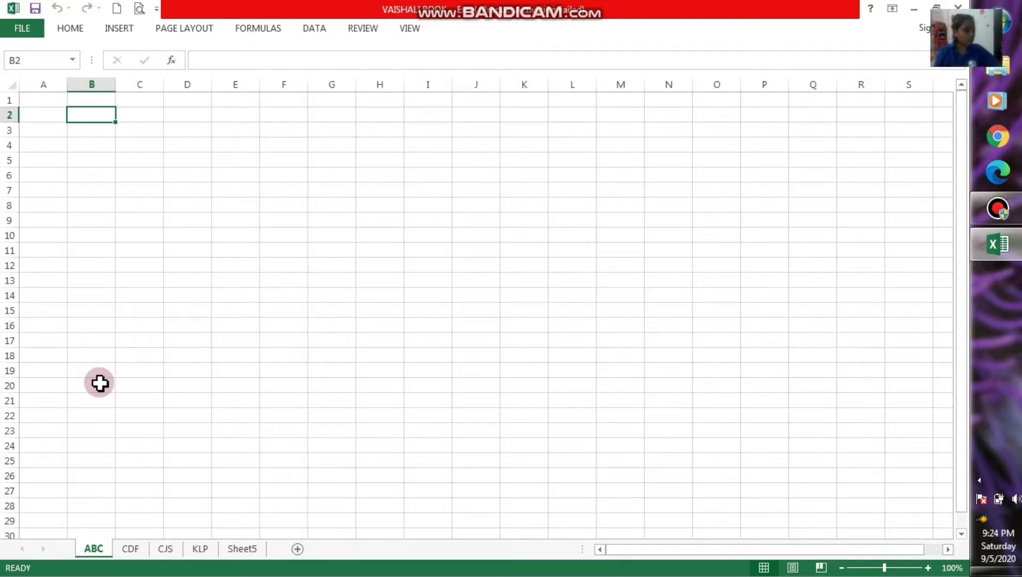
type("n")
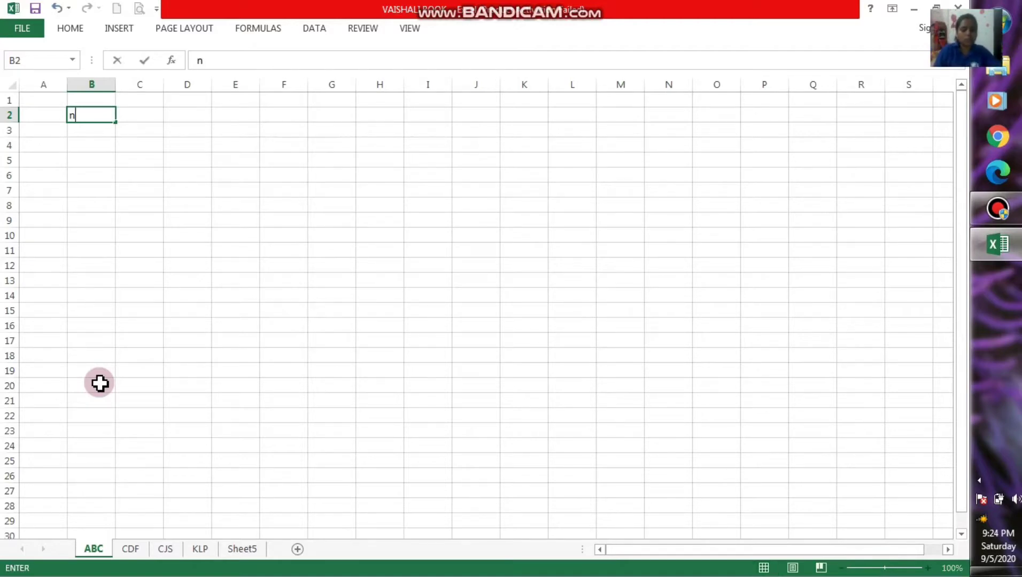
type("A")
type("Na")
type("me")
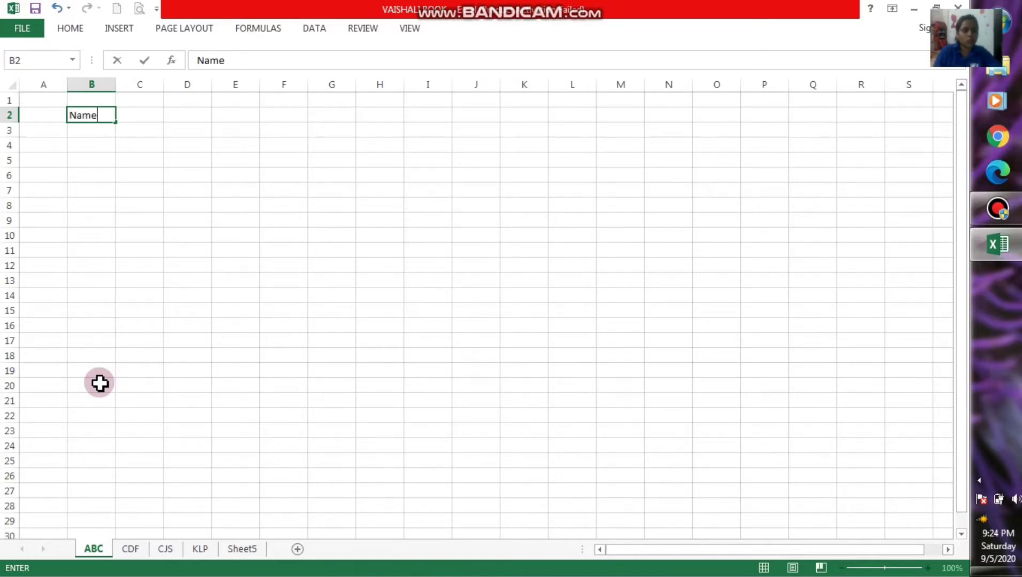
key("Tab")
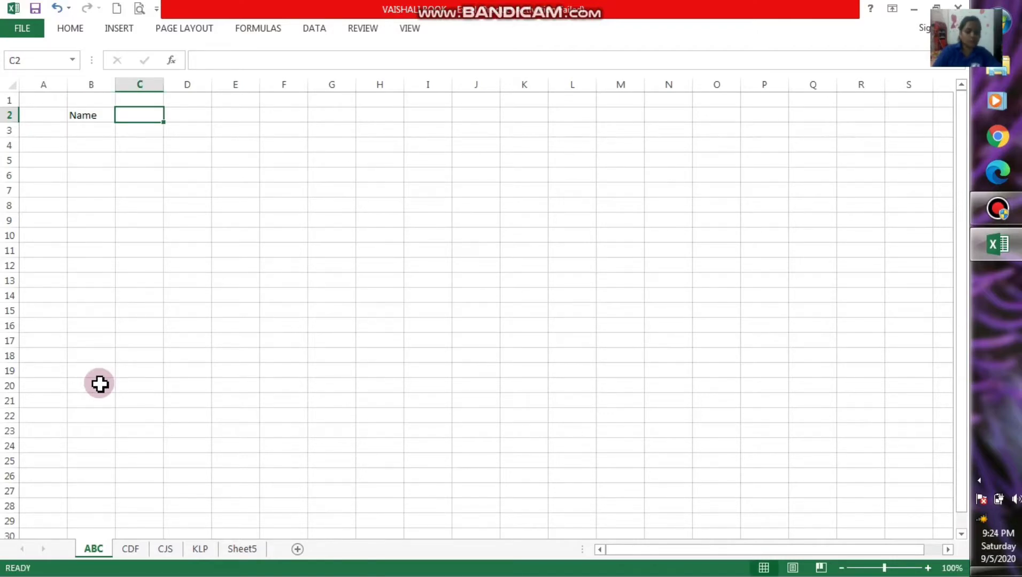
type("X")
type("u")
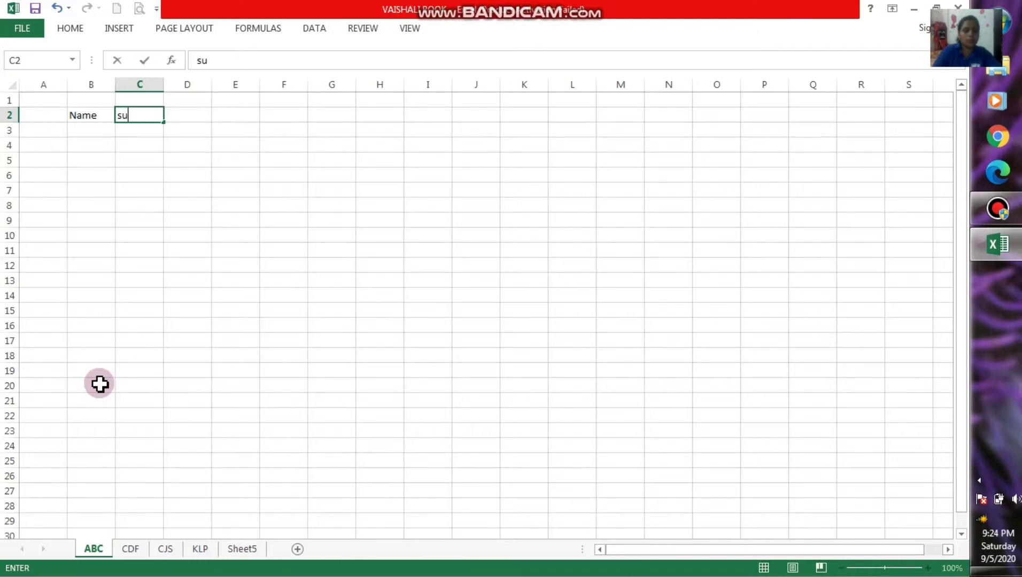
type("bje")
type("ct")
key("Tab")
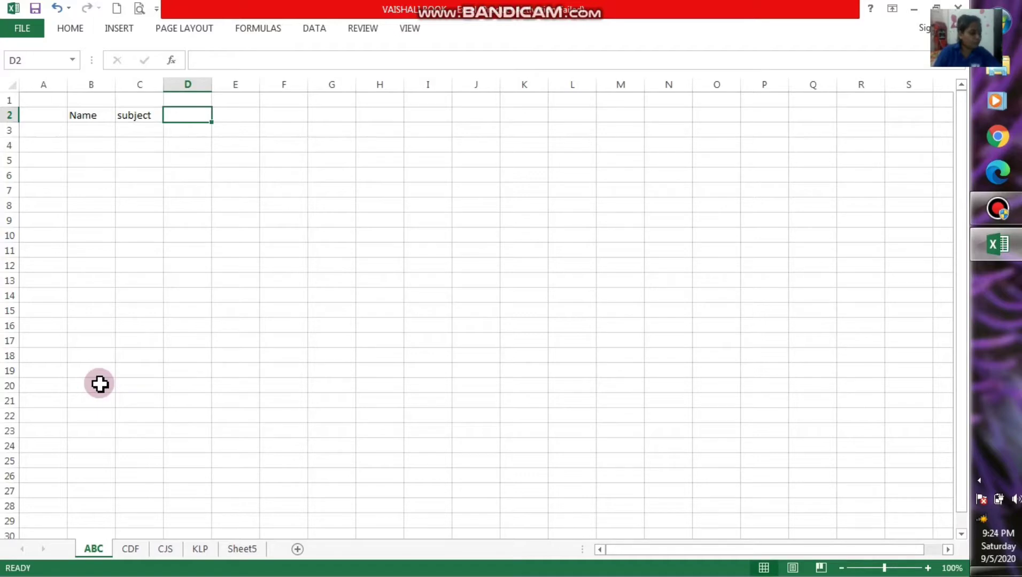
type("Marks")
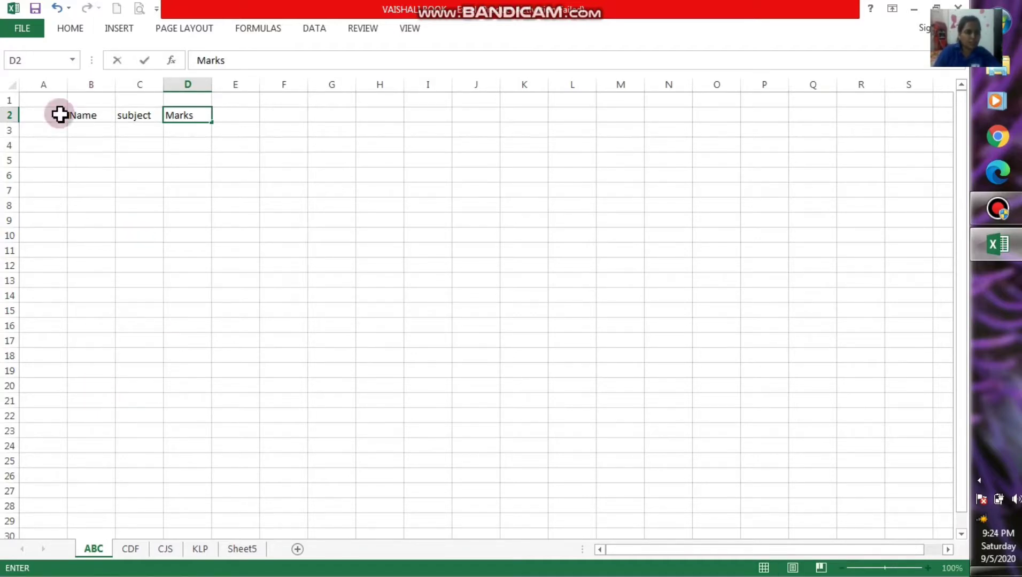
left_click(79, 134)
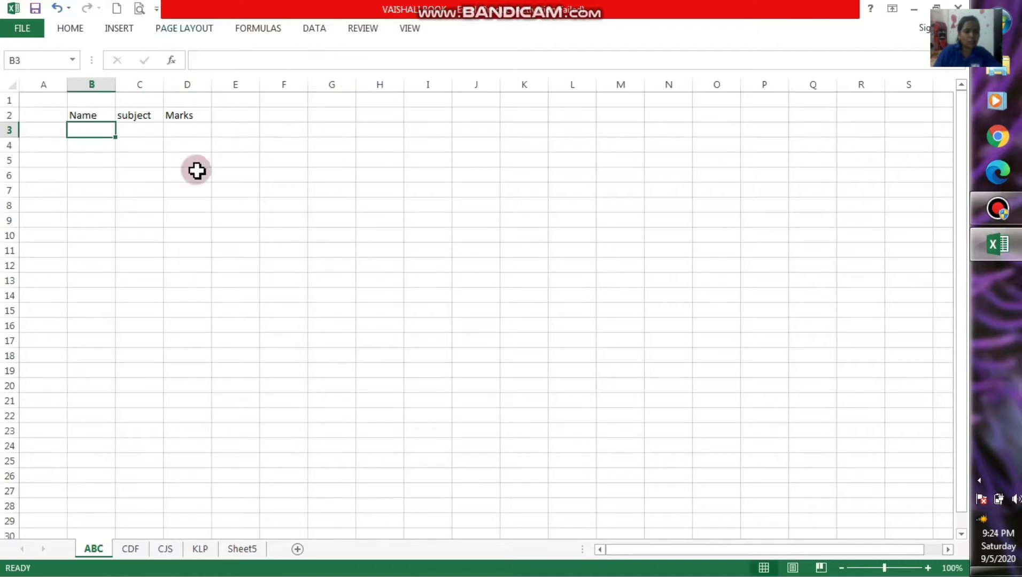
left_click(1012, 213)
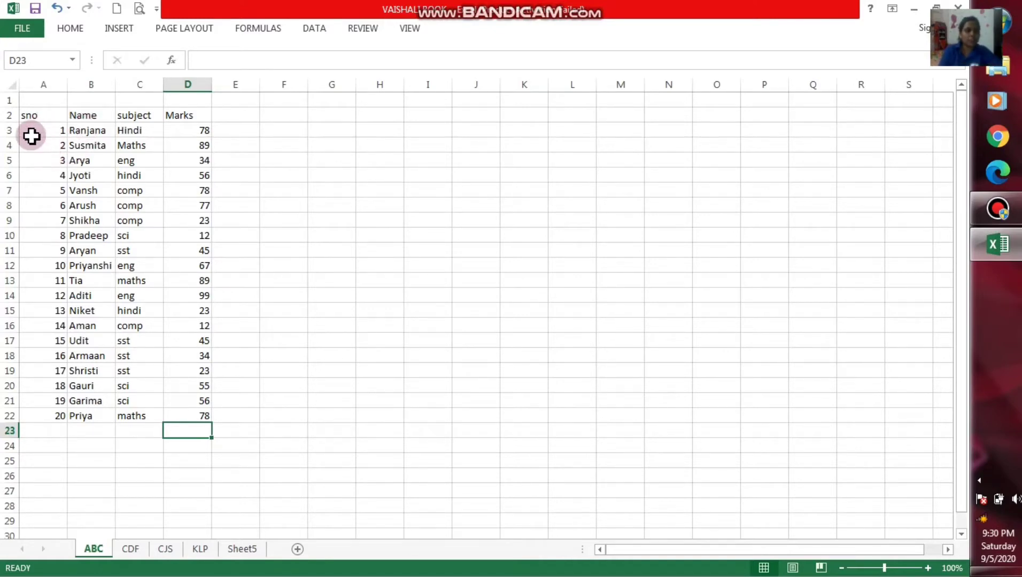
Apply All Borders to the marks table A2:D22.
left_click_drag(32, 113, 198, 416)
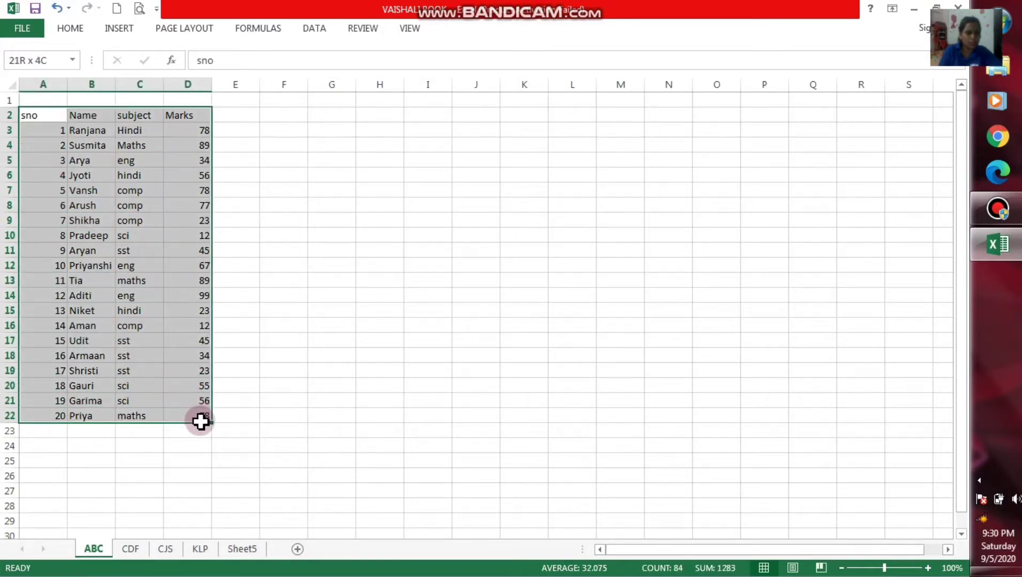
left_click_drag(200, 421, 201, 422)
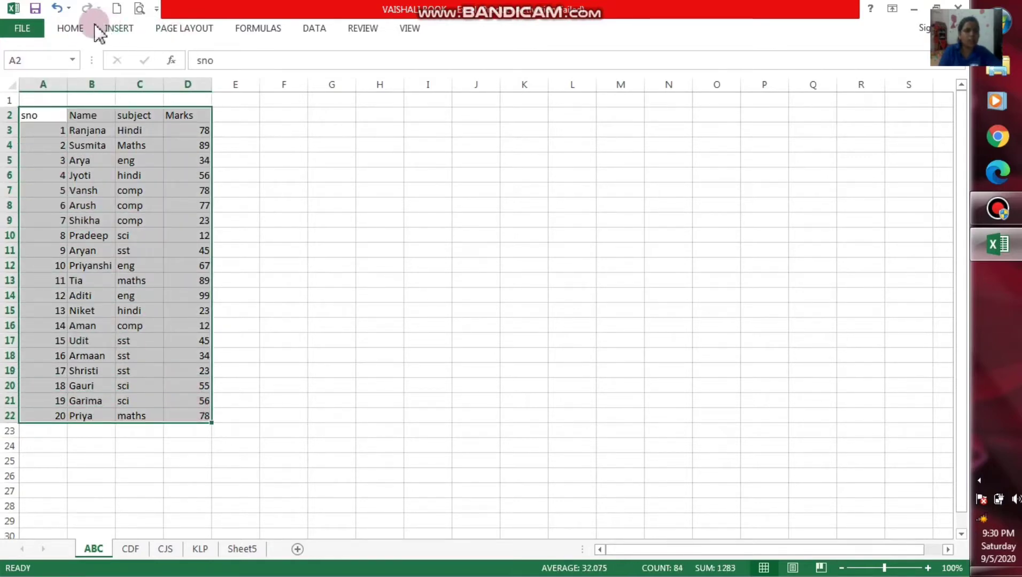
left_click(68, 24)
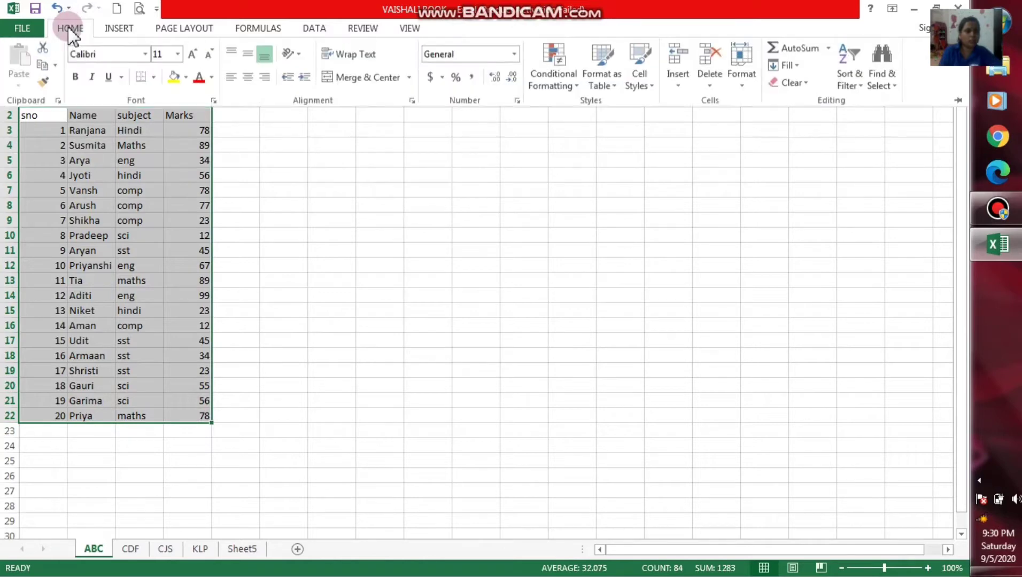
left_click(156, 77)
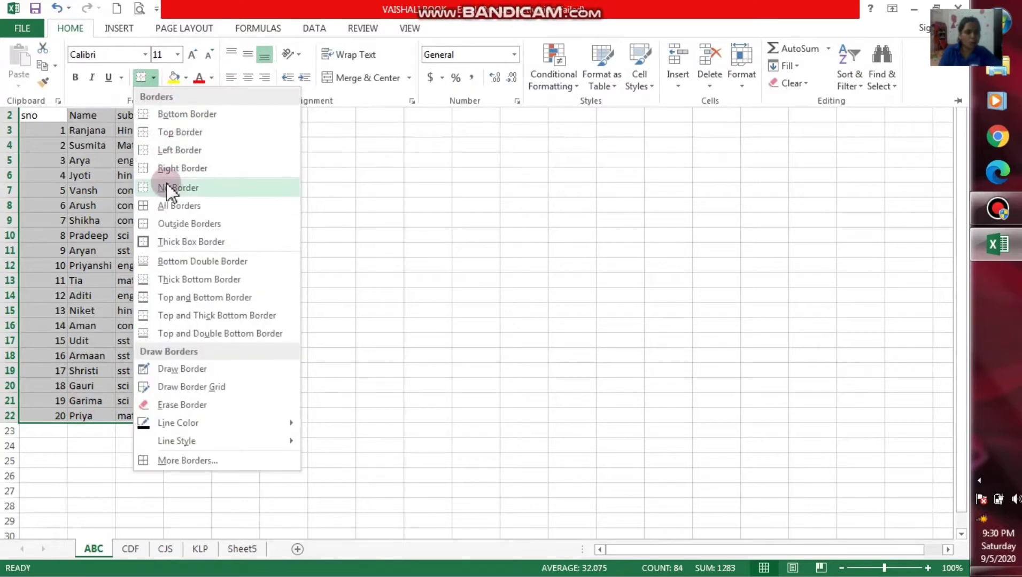
left_click(170, 205)
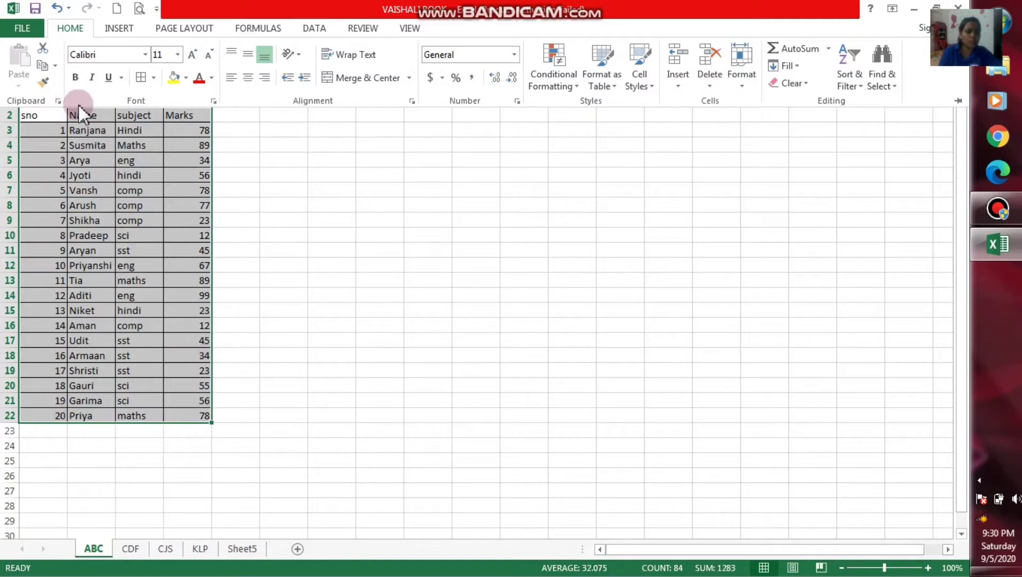
Add a Thick Box Border around the whole table.
left_click(154, 78)
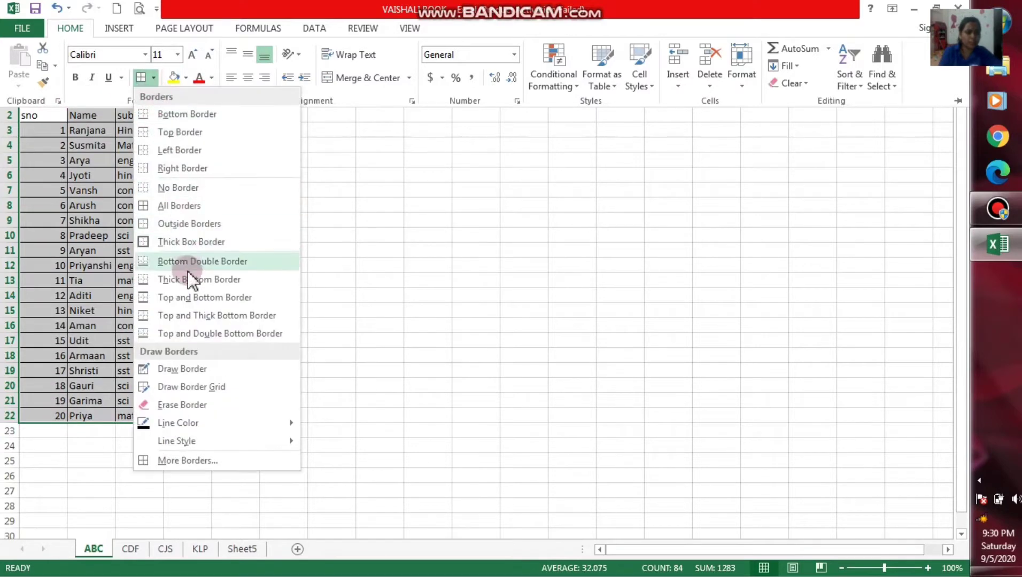
left_click(172, 249)
left_click(273, 283)
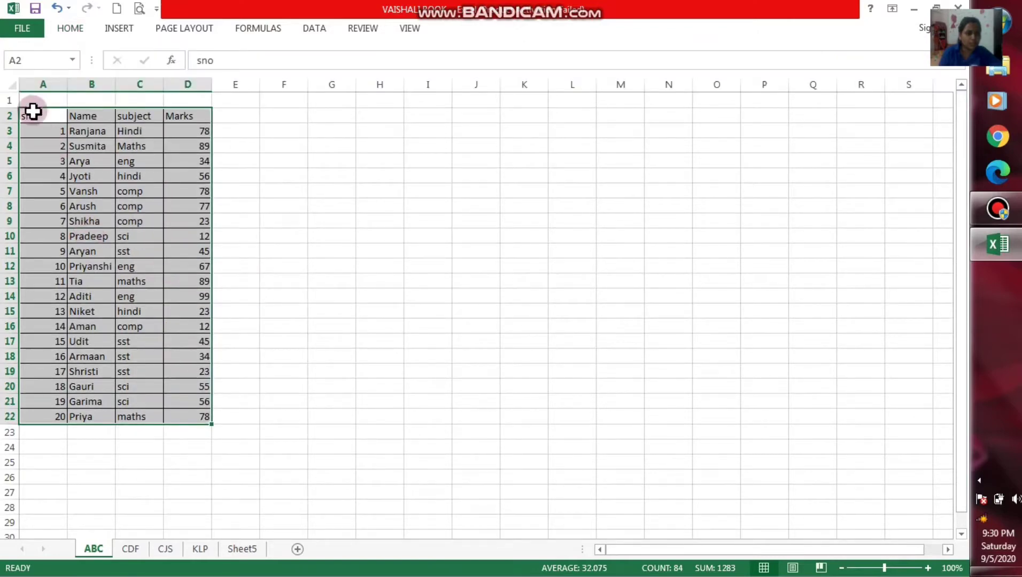
Insert a blank column before column A and a blank row above row 2.
right_click(45, 85)
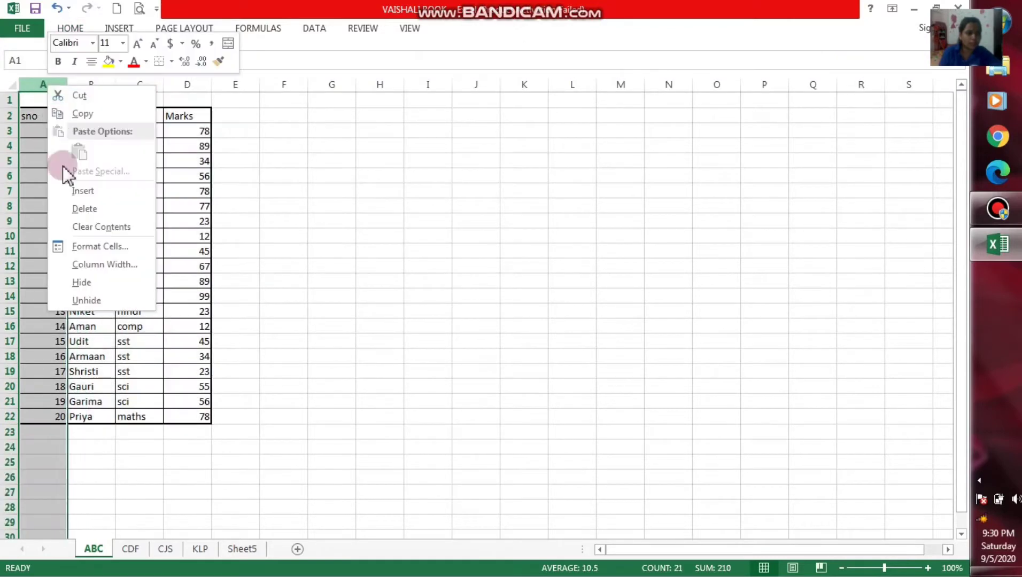
left_click(74, 191)
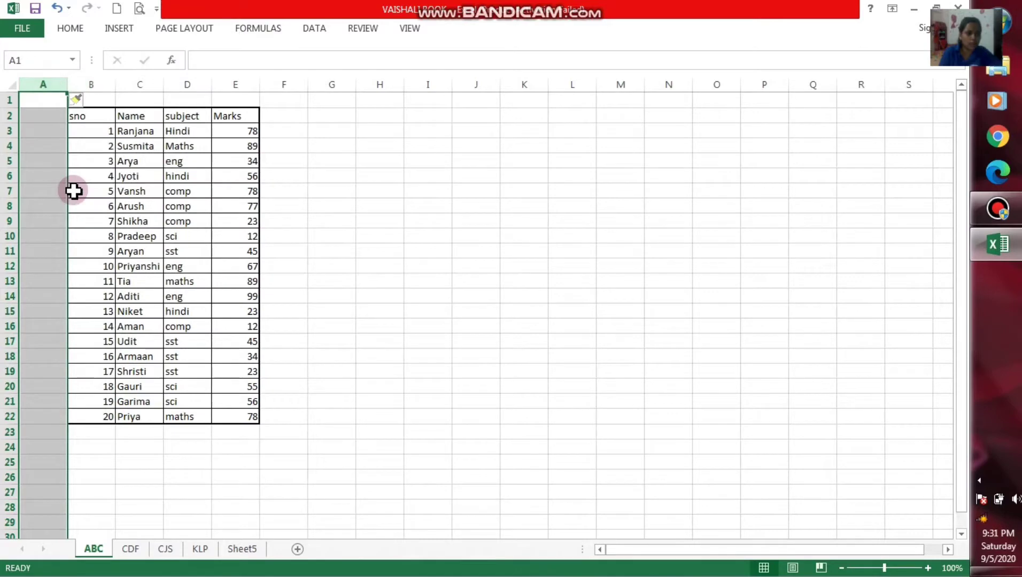
left_click(423, 229)
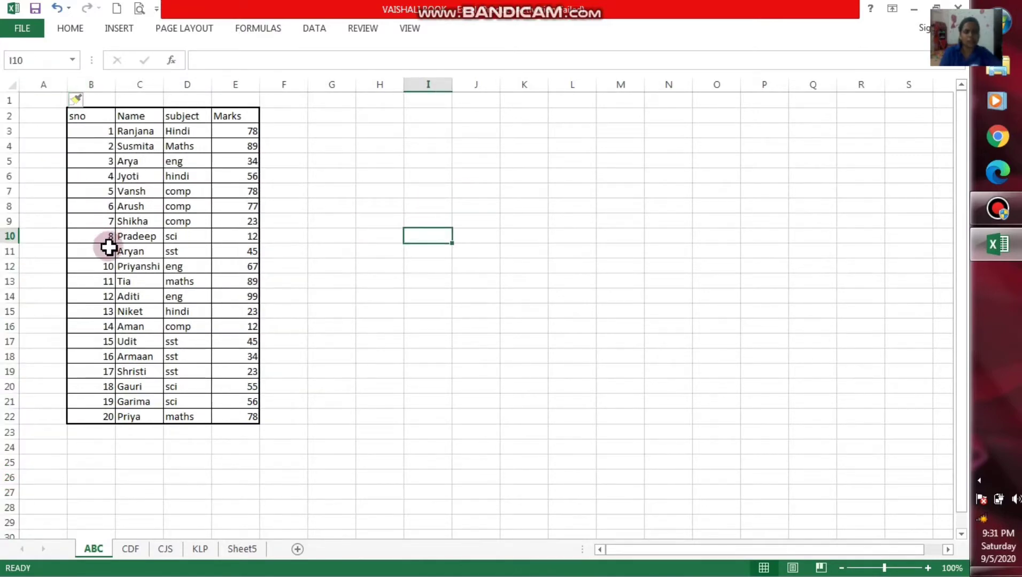
right_click(11, 117)
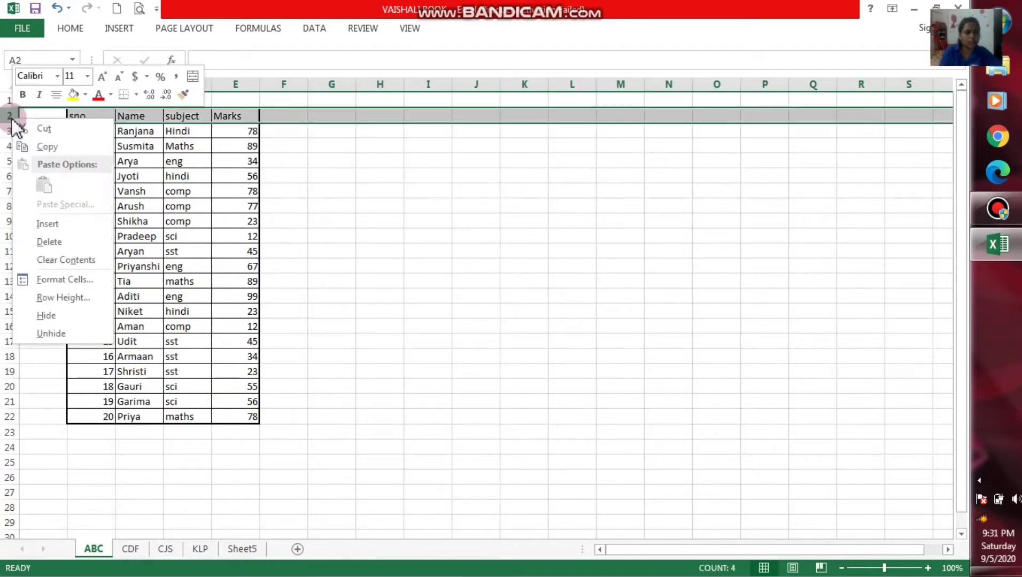
left_click(50, 223)
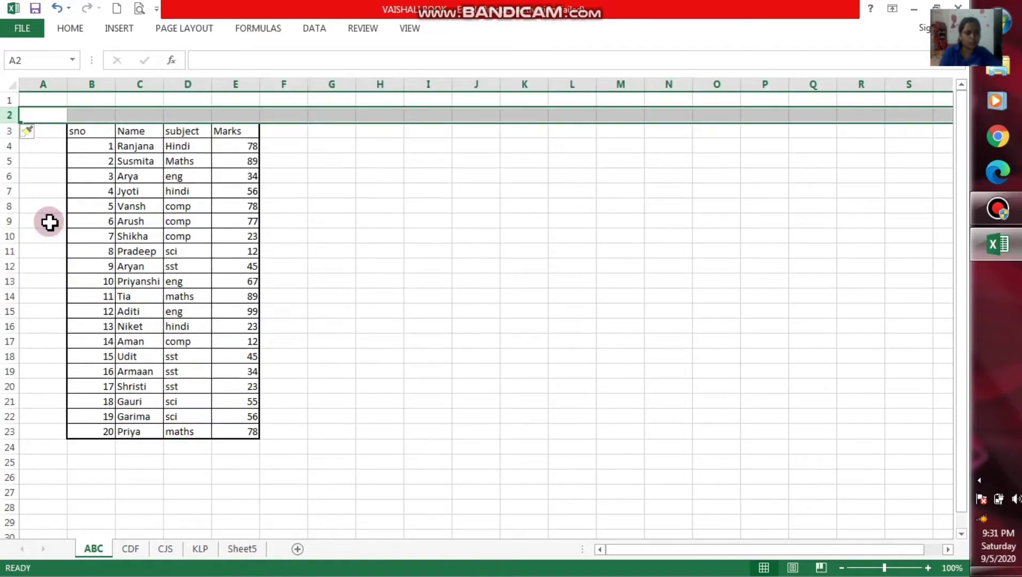
left_click(420, 249)
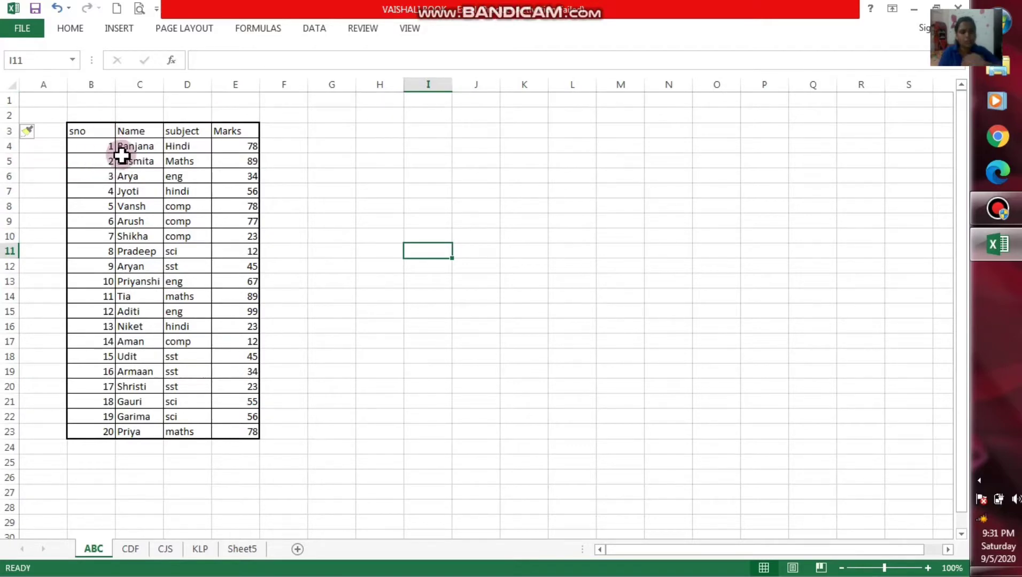
Enter 'to select whole sheet you can press ctrl + a' in cell I11.
double_click(411, 251)
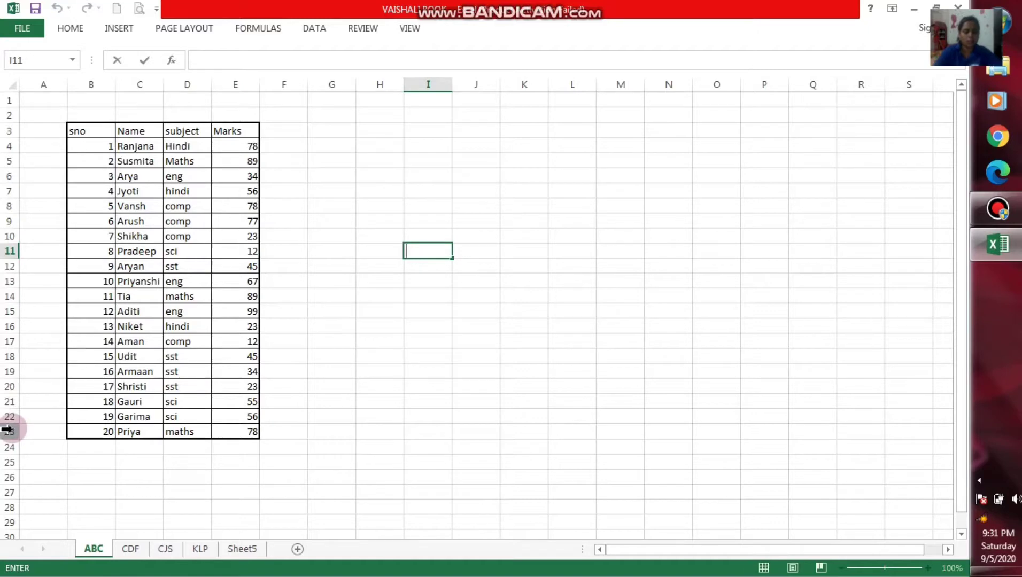
type("t")
type("o select")
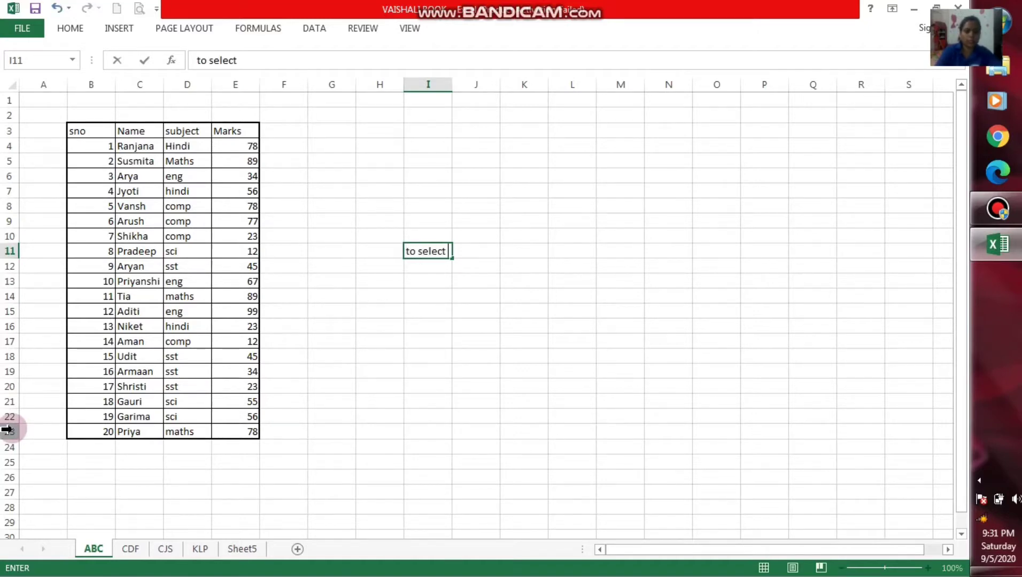
type(" wholw")
type(" p")
key("BackSpace")
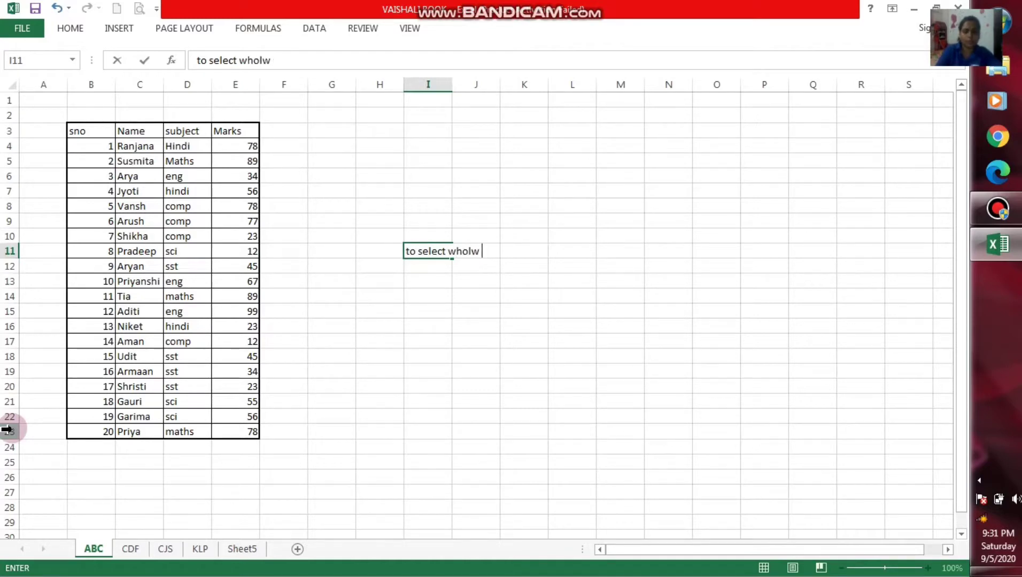
key("BackSpace")
type("sh")
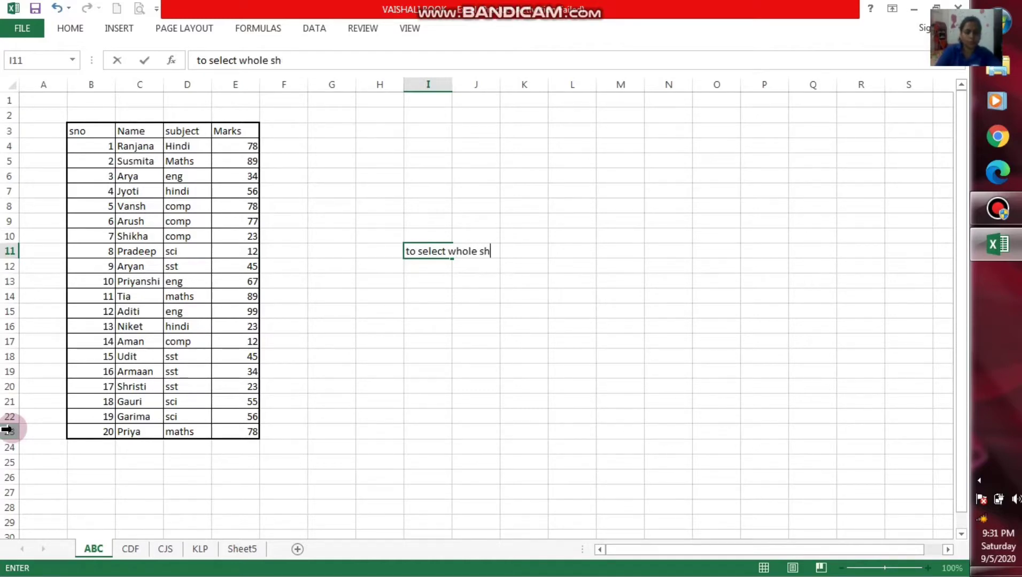
type("eet y")
type("ou can ")
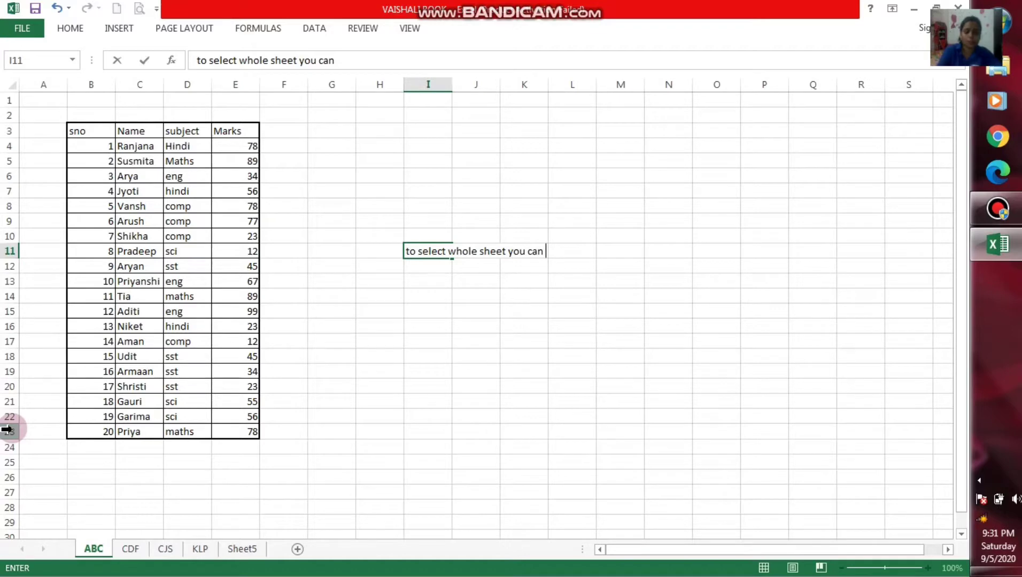
type("press")
type(" ctrl ")
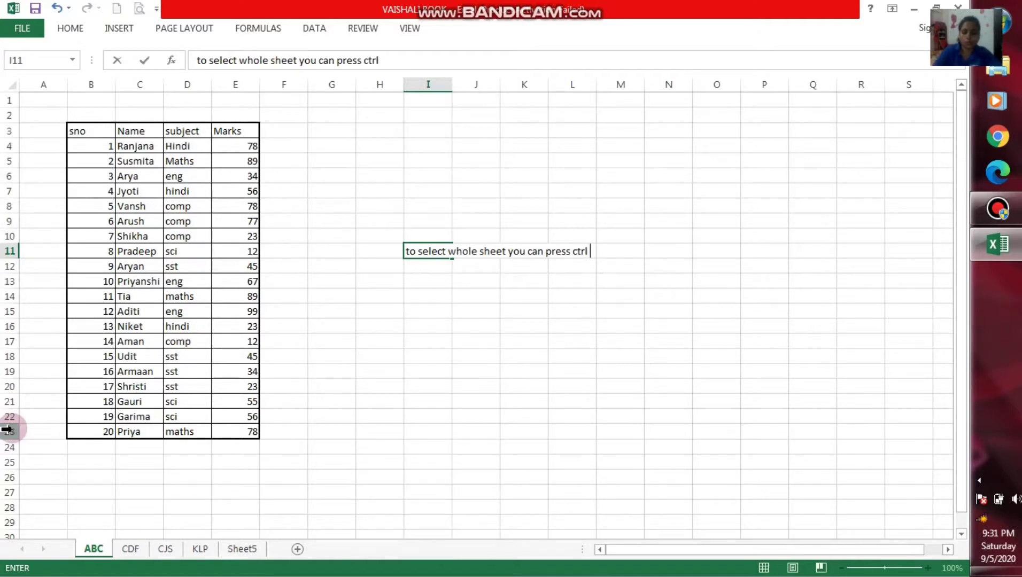
type("+ a")
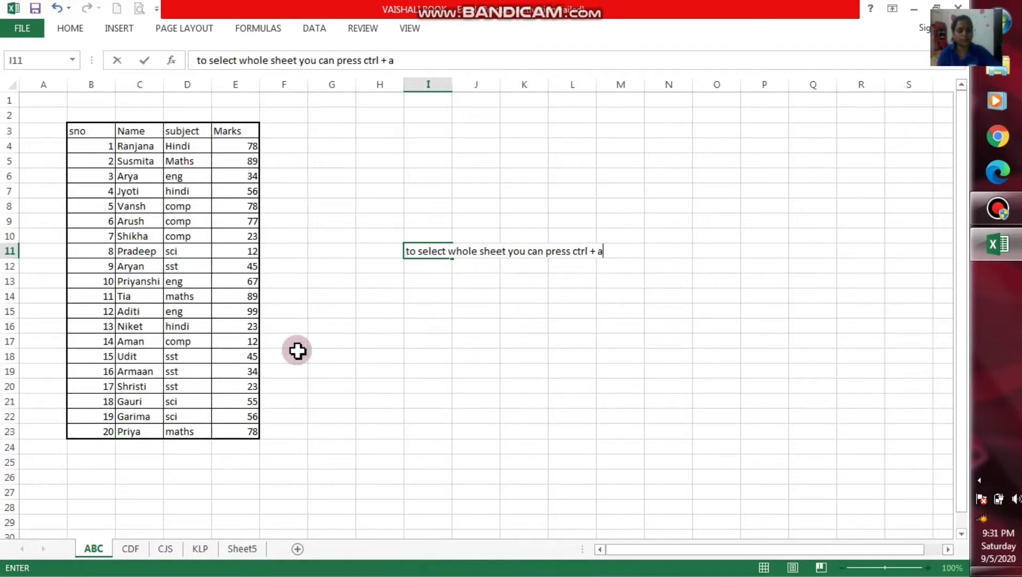
key("Return")
key("Down")
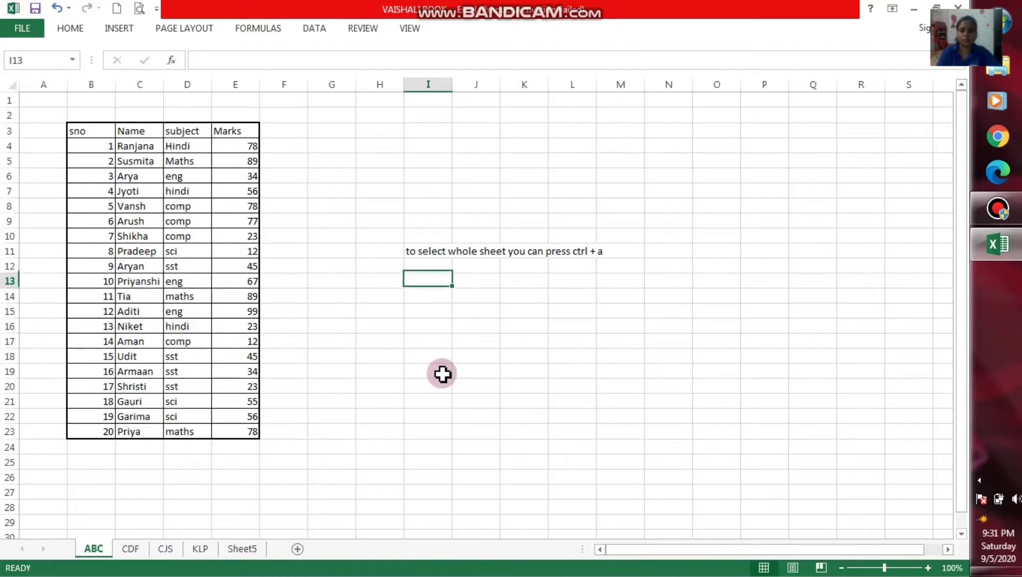
Delete the note from cells I11:M11.
key("ctrl+a")
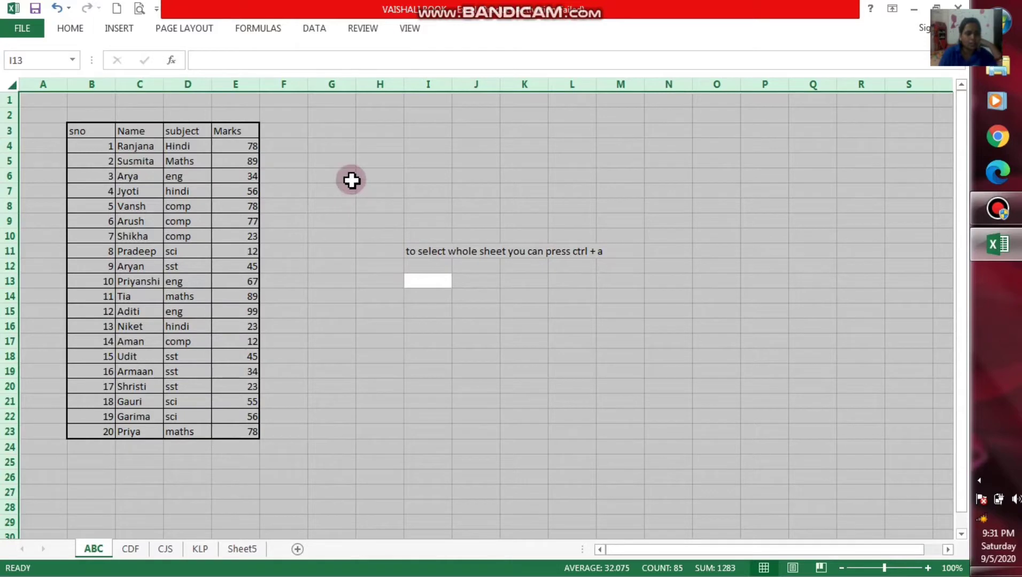
left_click(435, 251)
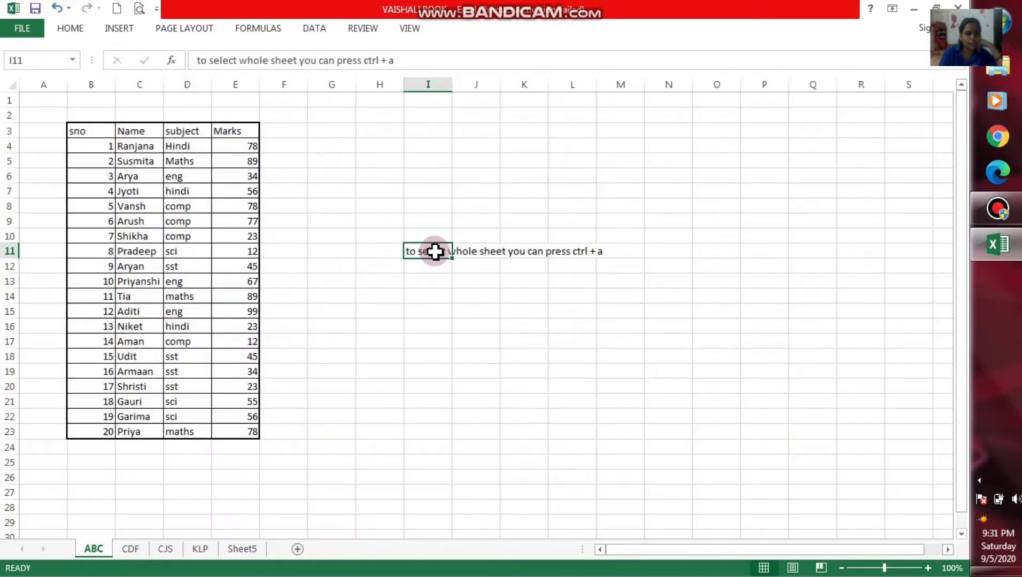
left_click_drag(435, 252, 620, 255)
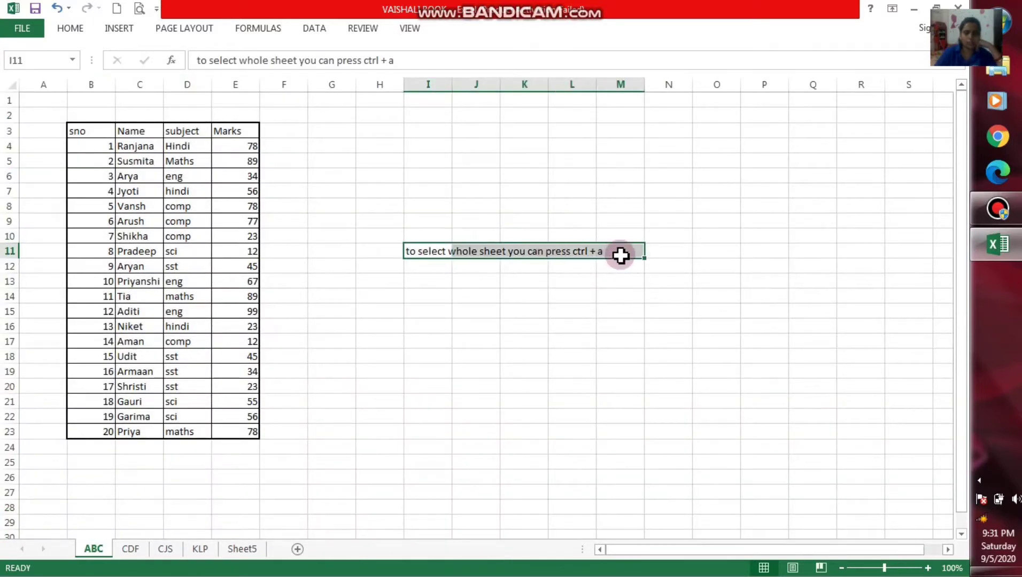
key("Delete")
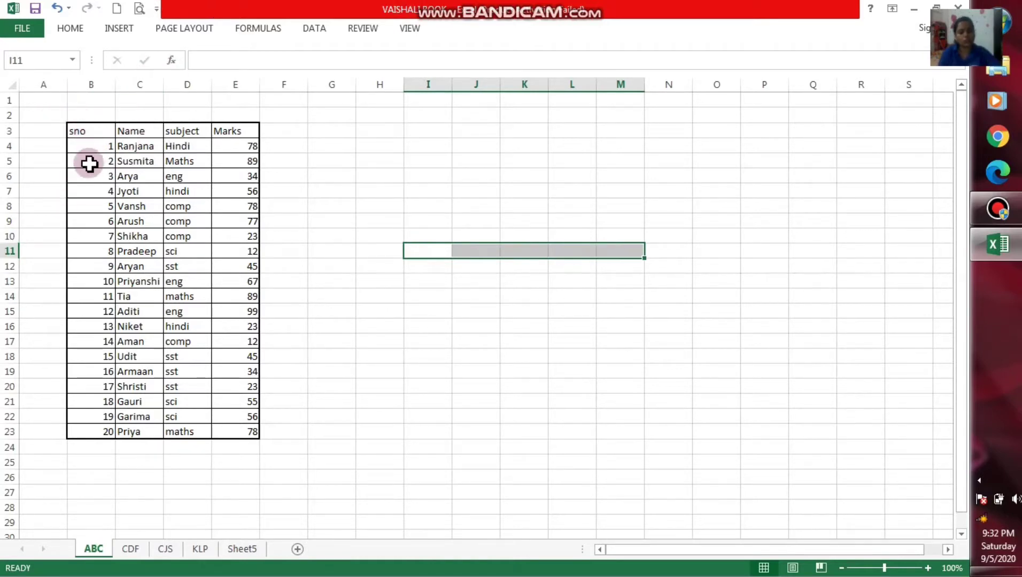
Set the entire sheet's text to Arial Narrow at size 16.
key("ctrl+a")
left_click(81, 22)
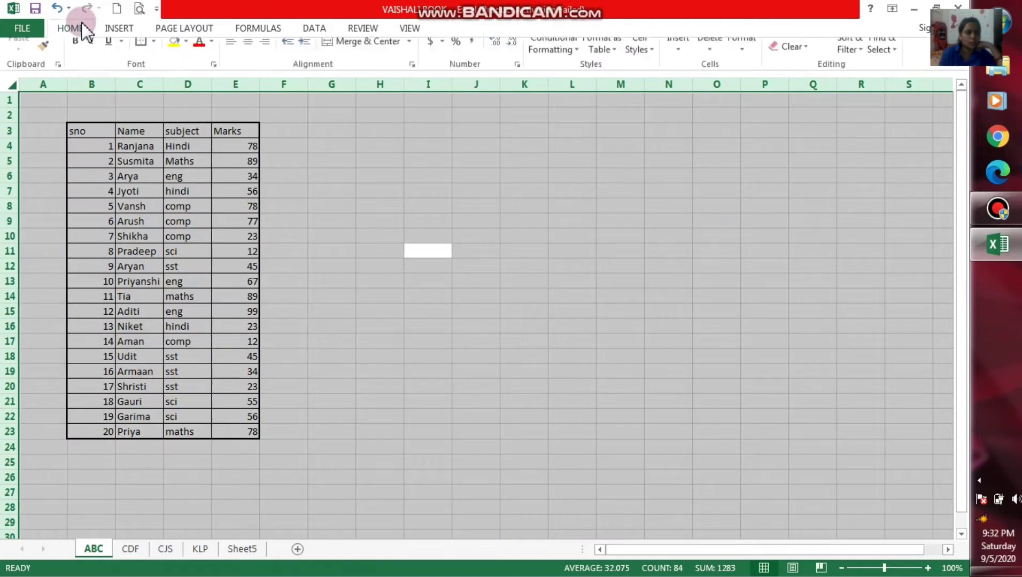
left_click(192, 55)
left_click(191, 55)
left_click(191, 55)
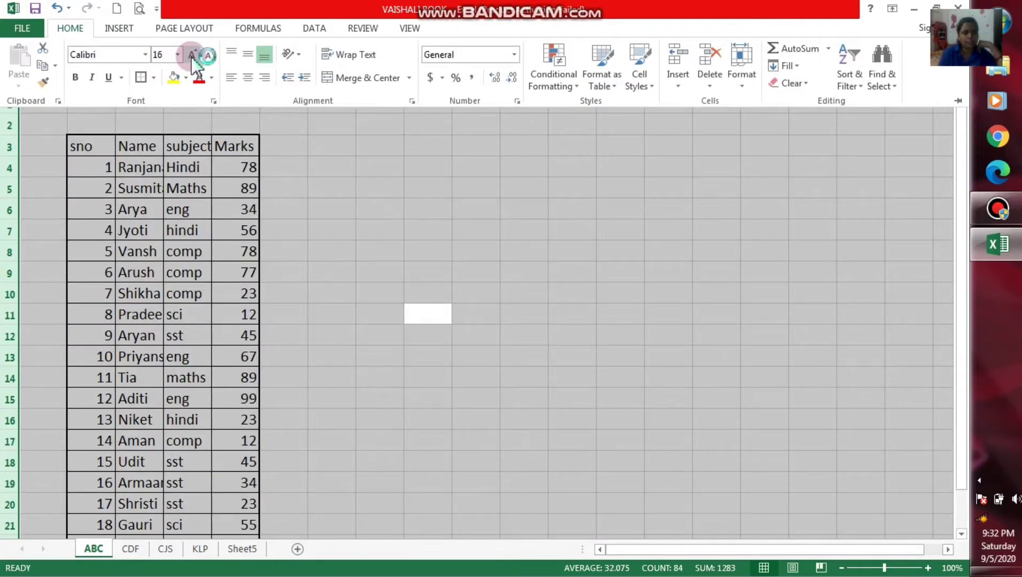
left_click(161, 54)
key("alt+Down")
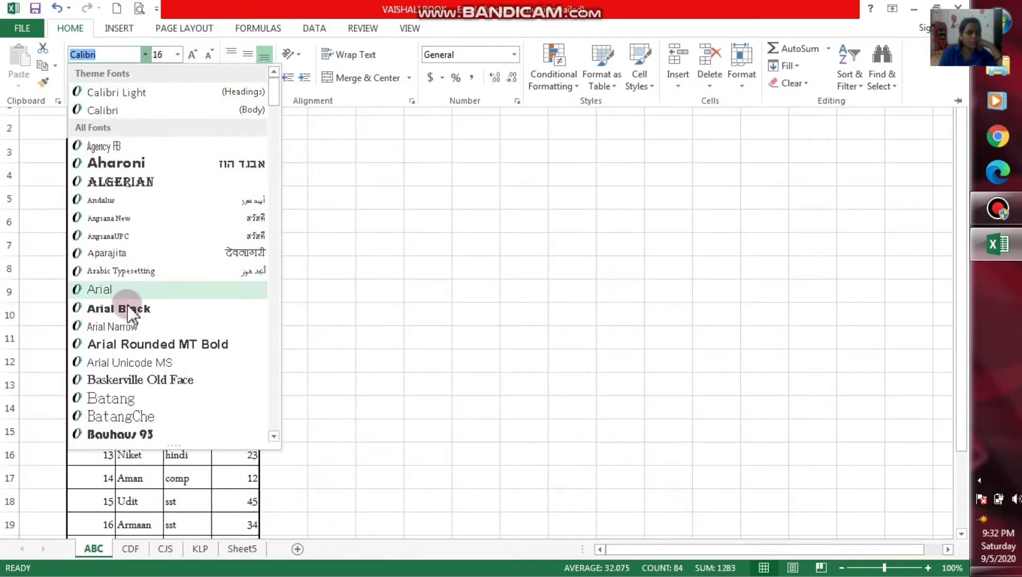
left_click(127, 329)
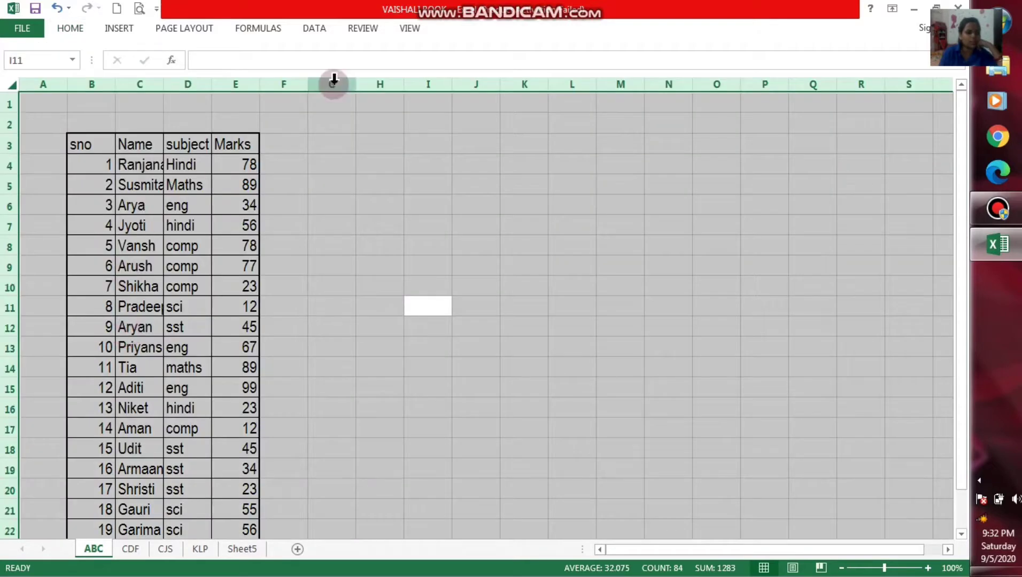
Centre-align the text in every cell and dismiss the firewall prompt.
left_click(71, 24)
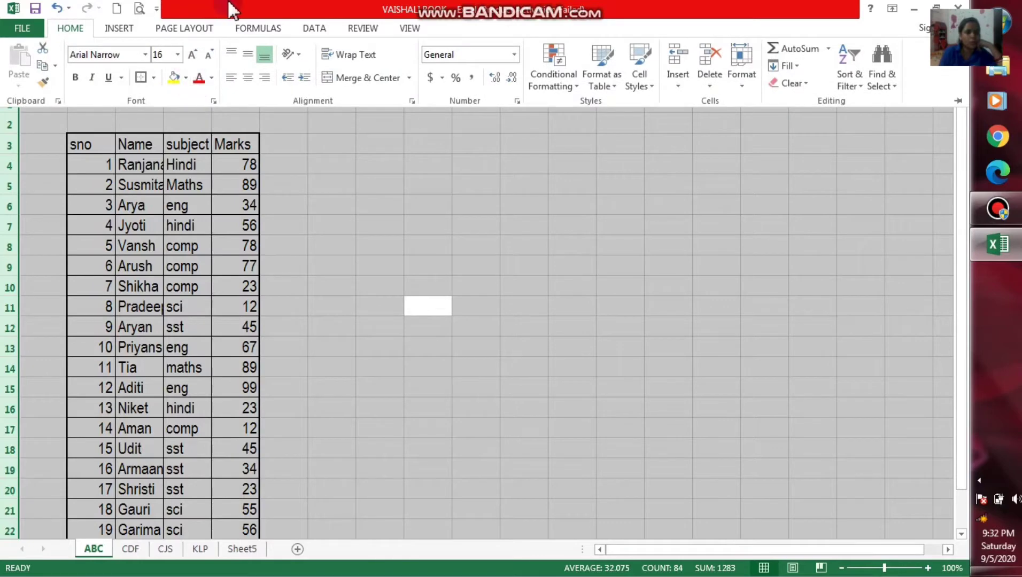
left_click(250, 76)
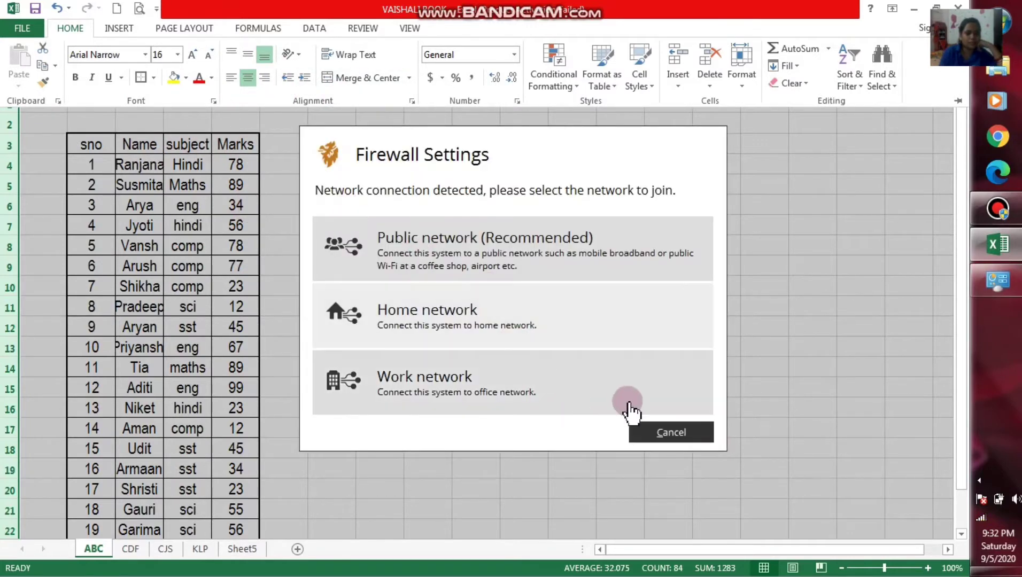
left_click(661, 434)
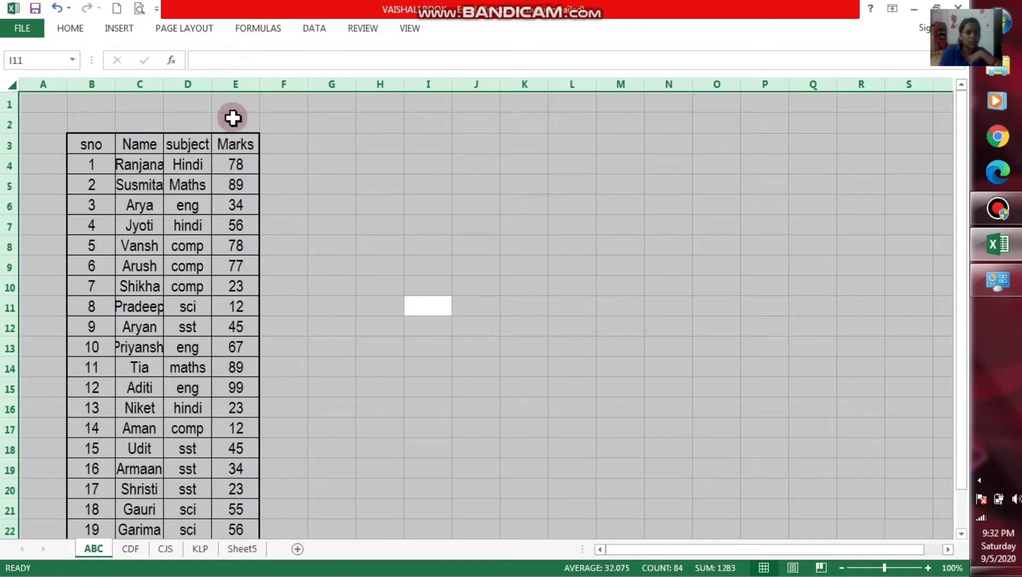
Widen every column of the ABC sheet so names like Priyanshi fit, then select the header cells.
left_click_drag(262, 86, 285, 86)
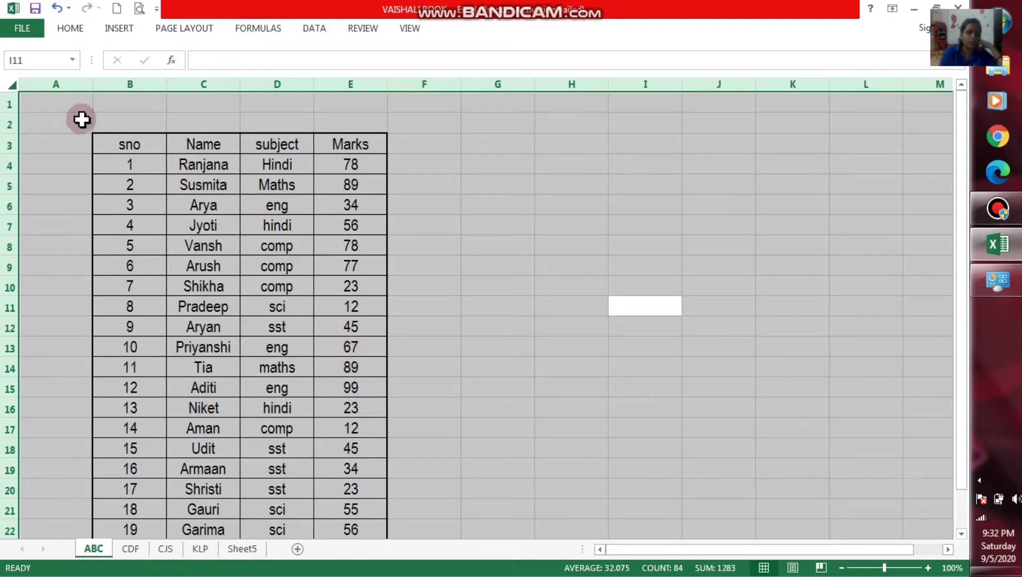
left_click_drag(112, 145, 357, 152)
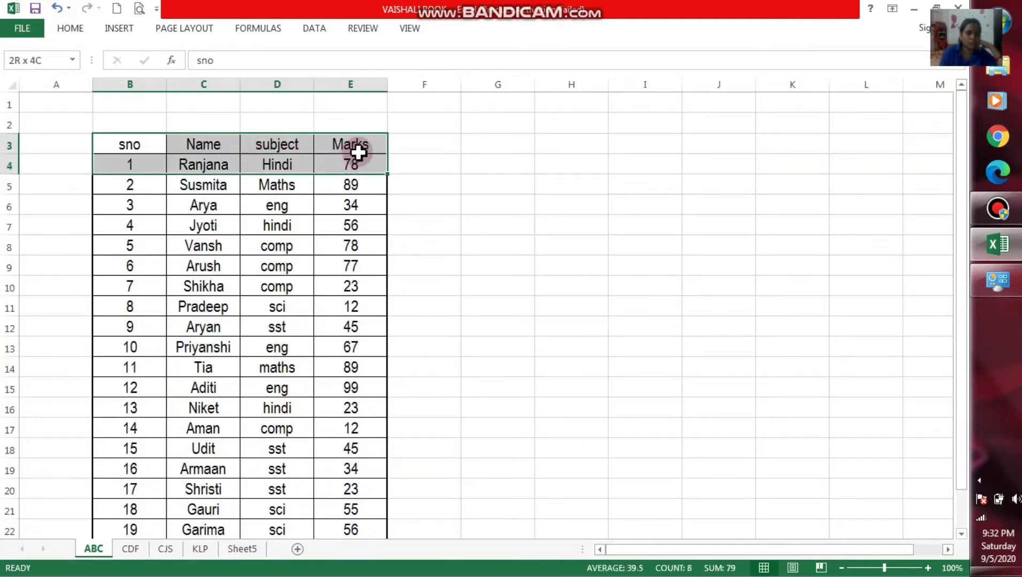
Give header cells B3:E3 (sno to Marks) a dark gold fill with bold red text.
left_click(82, 29)
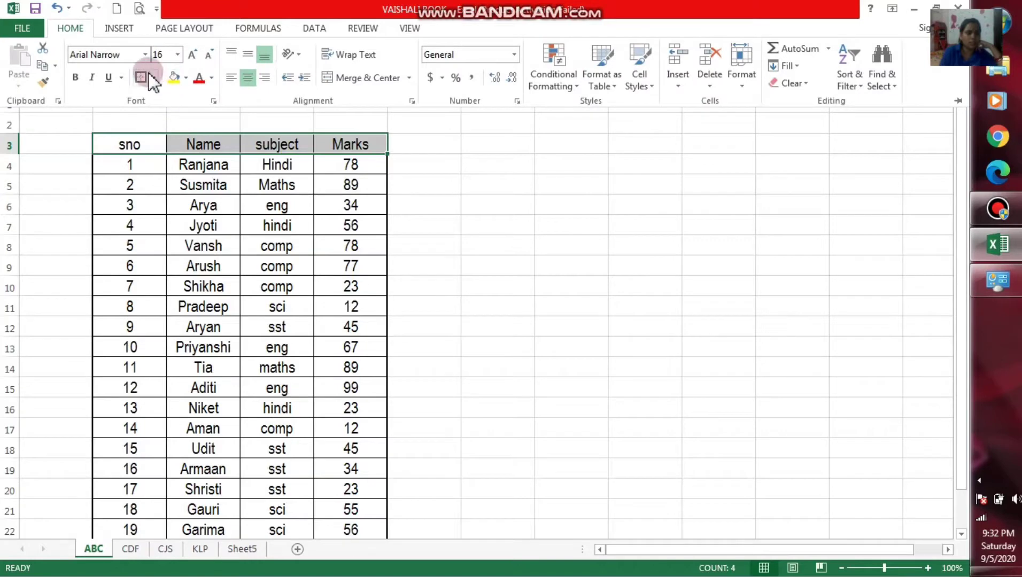
left_click(141, 152)
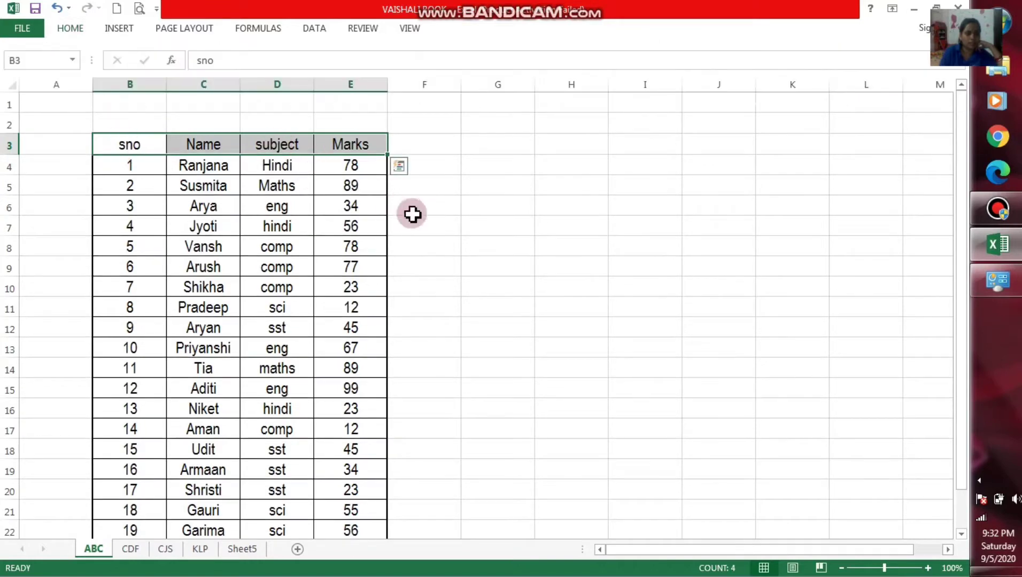
left_click(413, 214)
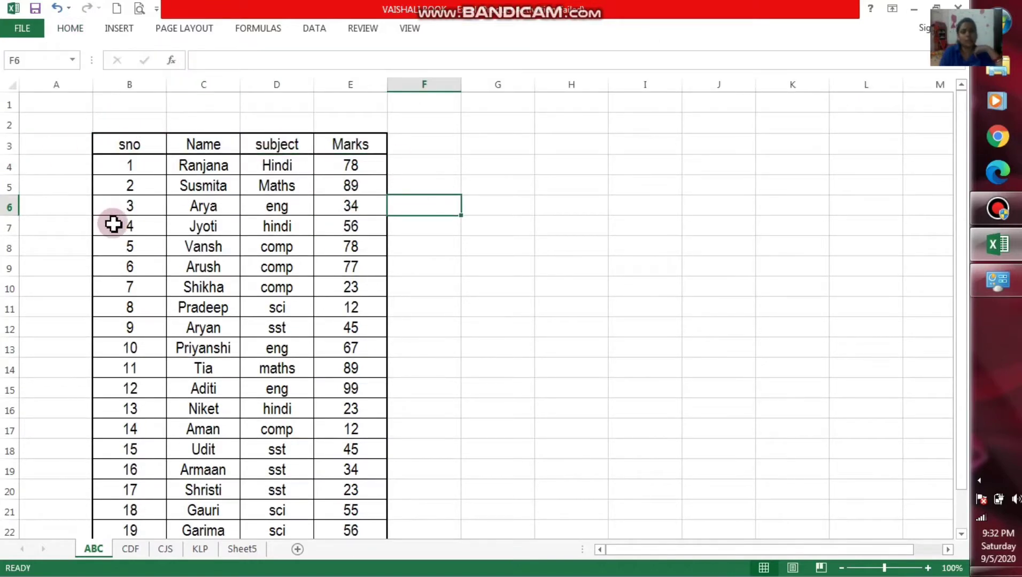
mouse_move(108, 138)
left_mouse_down()
mouse_move(345, 160)
mouse_move(354, 142)
left_mouse_up()
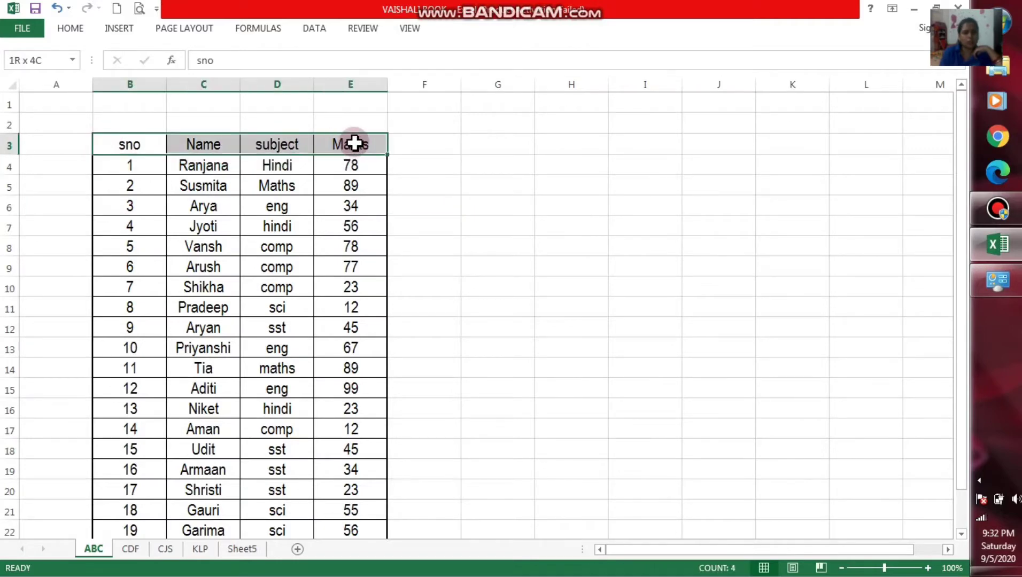
left_click(76, 37)
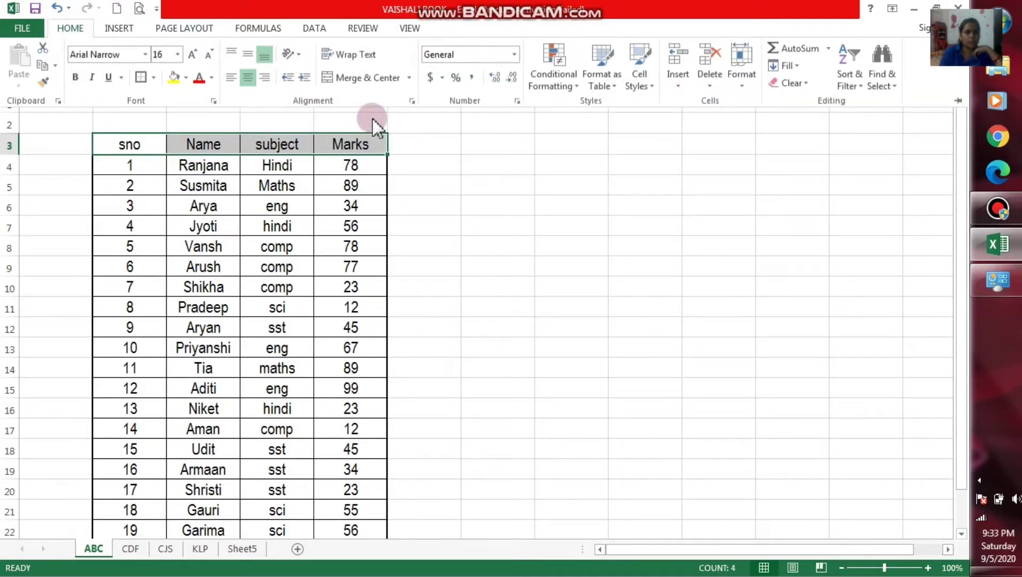
left_click(186, 78)
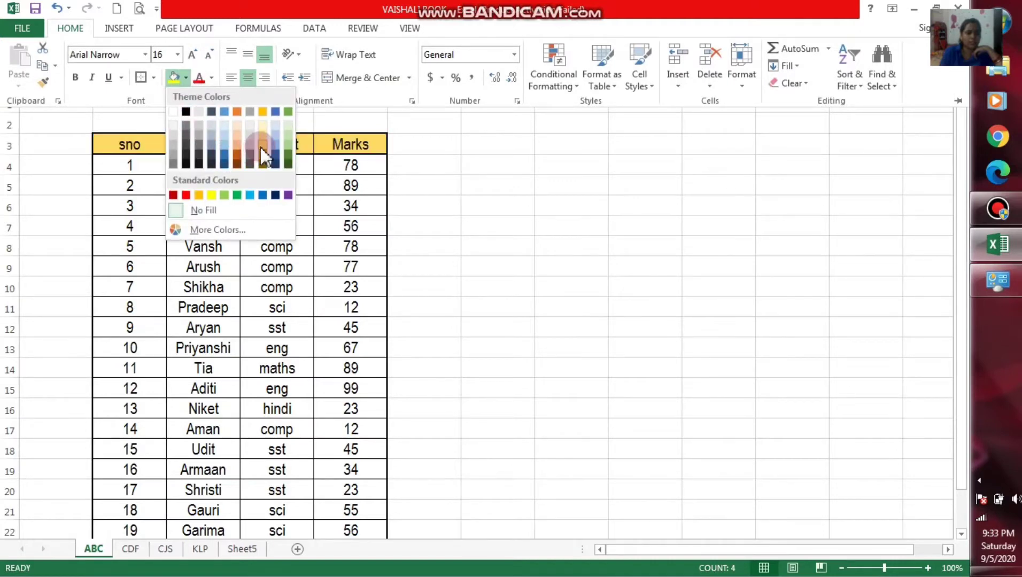
left_click(259, 146)
left_click(201, 78)
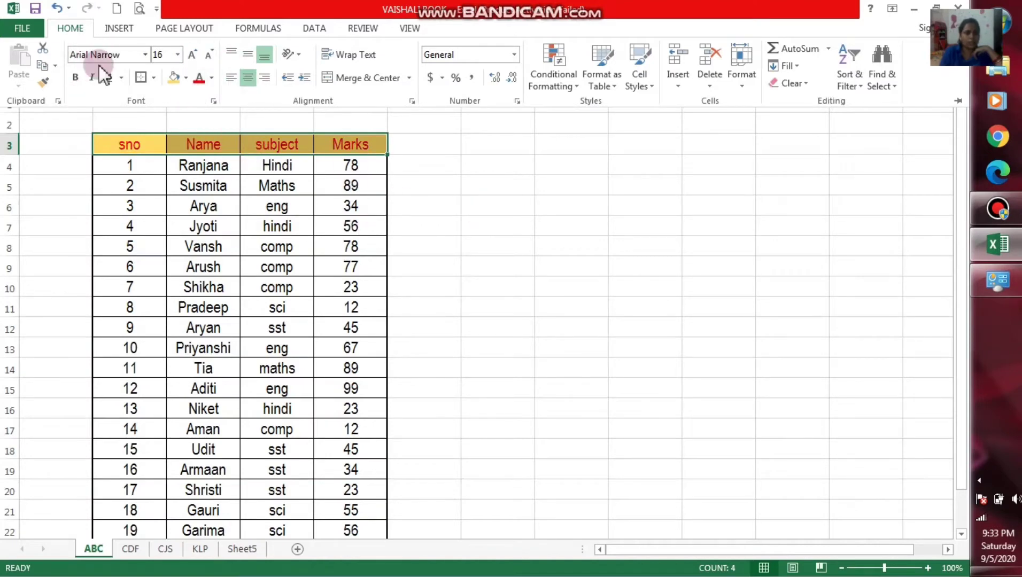
left_click(84, 78)
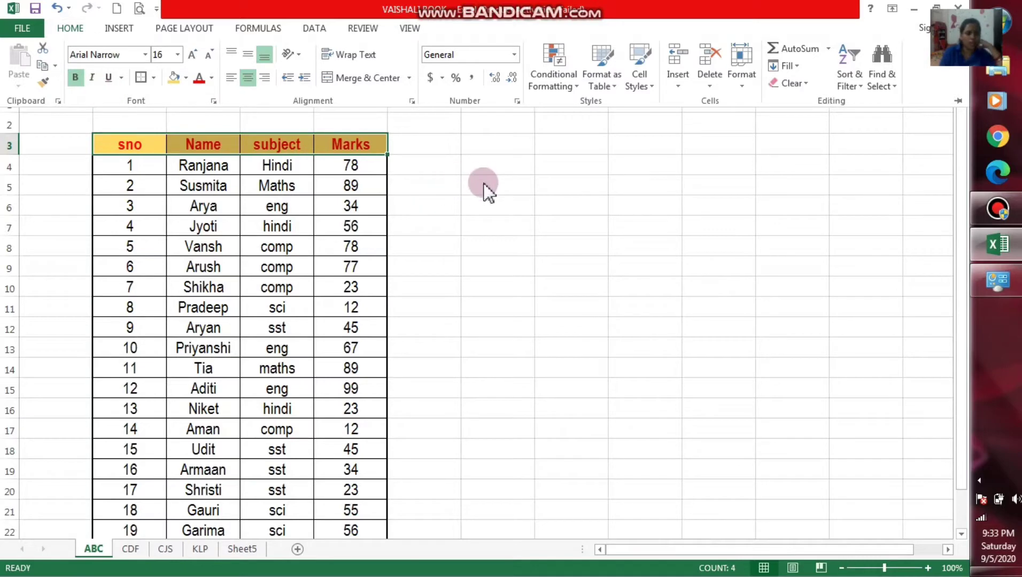
key("ctrl+F1")
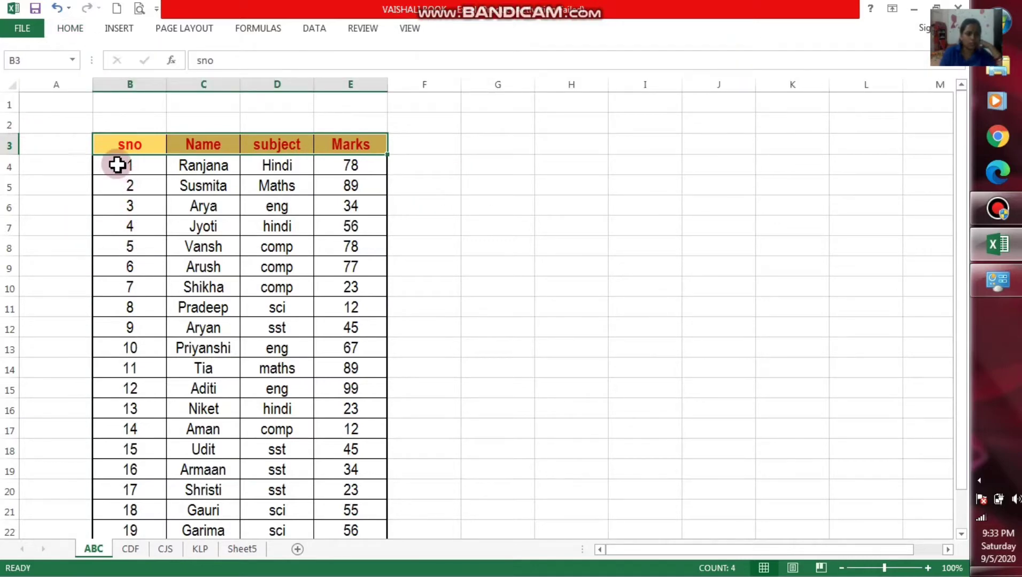
Fill the student data rows B4:E23 with green, then deselect to check the fill.
left_click_drag(117, 165, 374, 487)
left_click(71, 28)
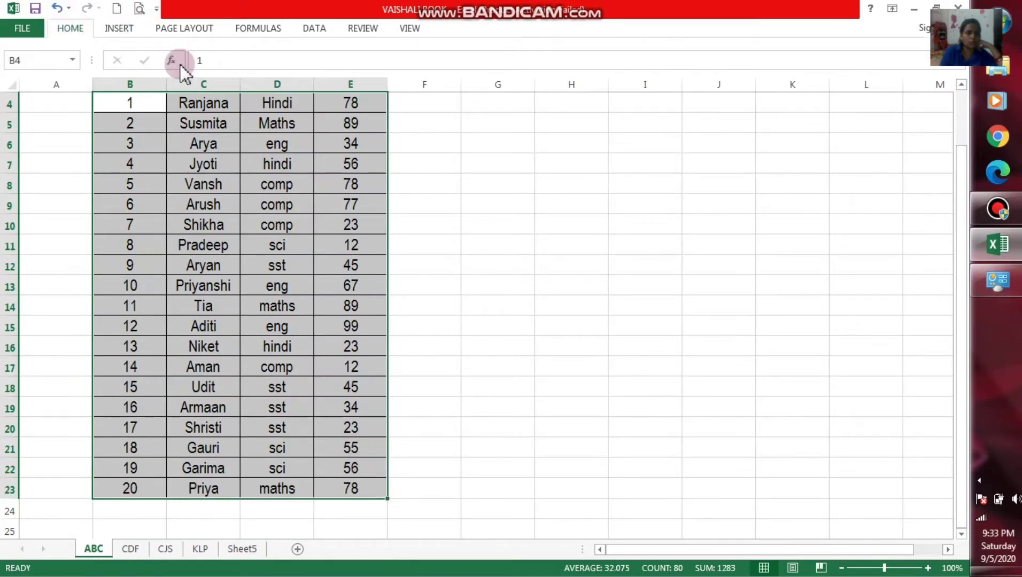
left_click(185, 78)
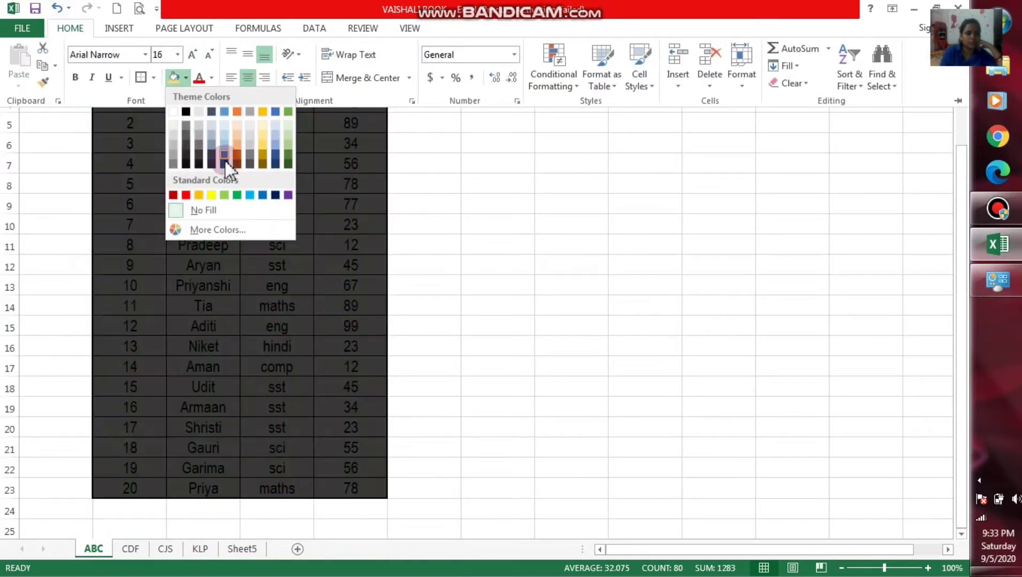
left_click(224, 195)
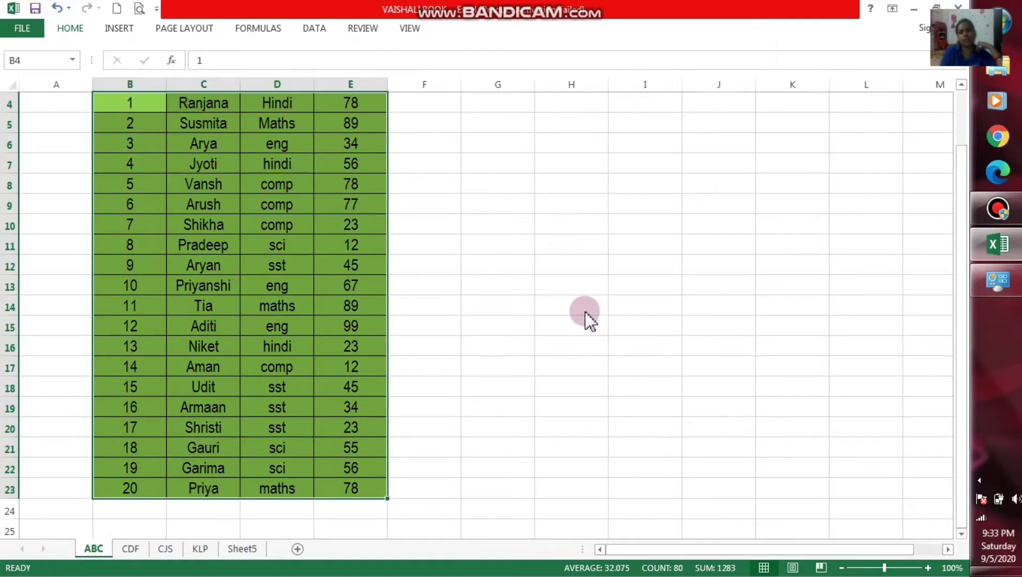
scroll(584, 318, "up", 1)
left_click(481, 224)
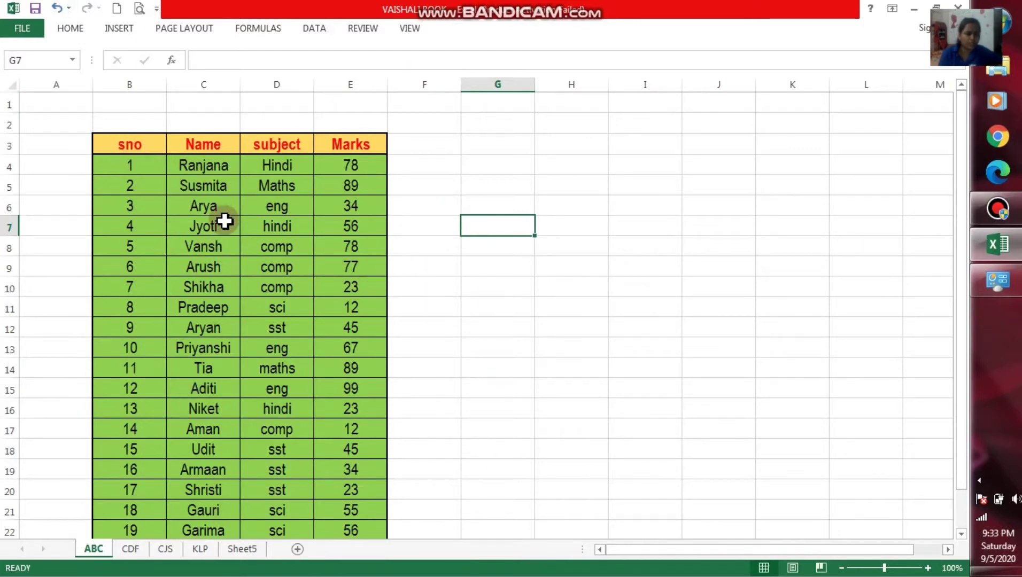
Scroll up and down through the student marks table to review it.
scroll(366, 440, "down", 1)
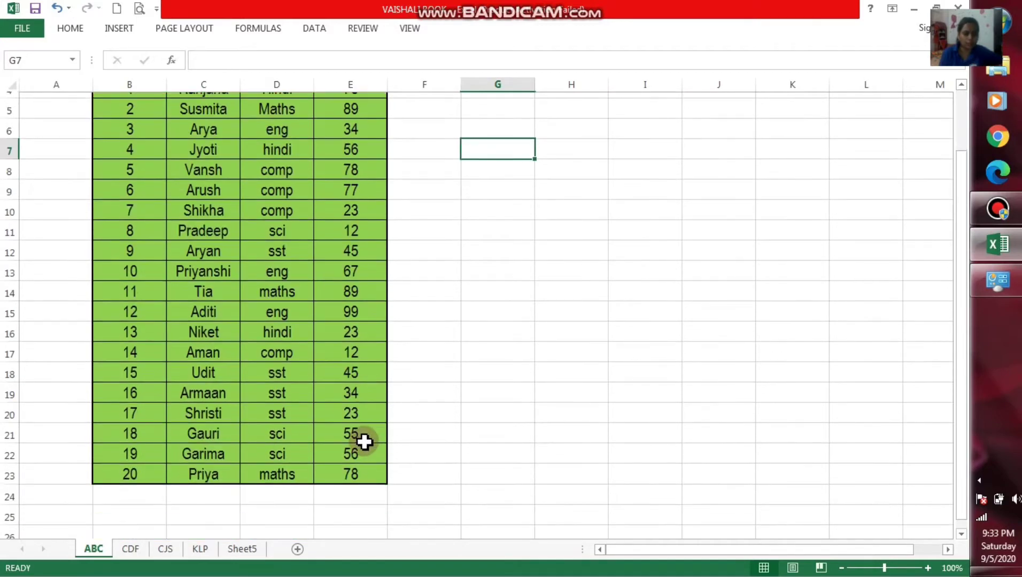
scroll(377, 418, "down", 1)
scroll(377, 418, "up", 1)
scroll(377, 418, "up", 1)
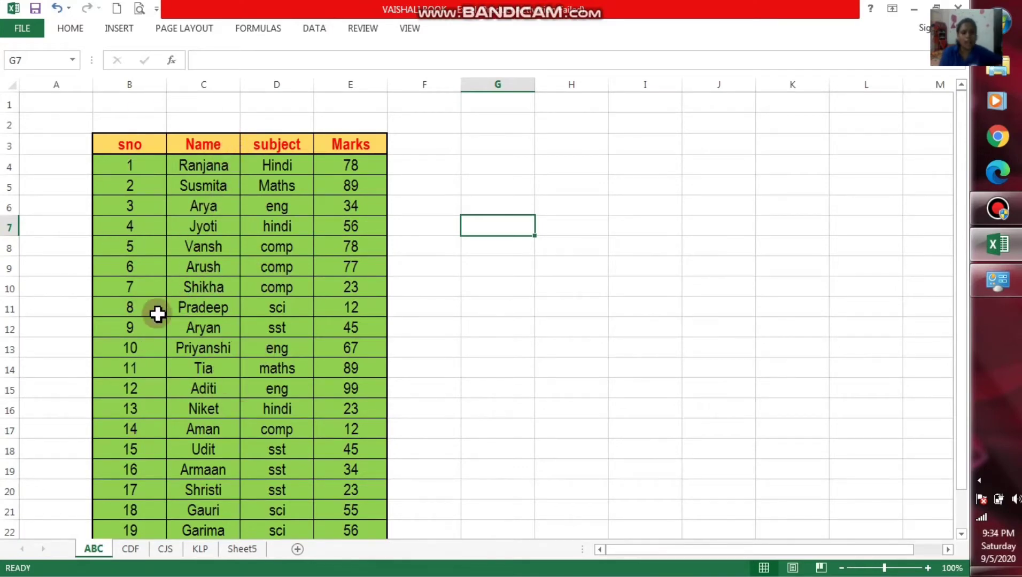
scroll(212, 379, "down", 3)
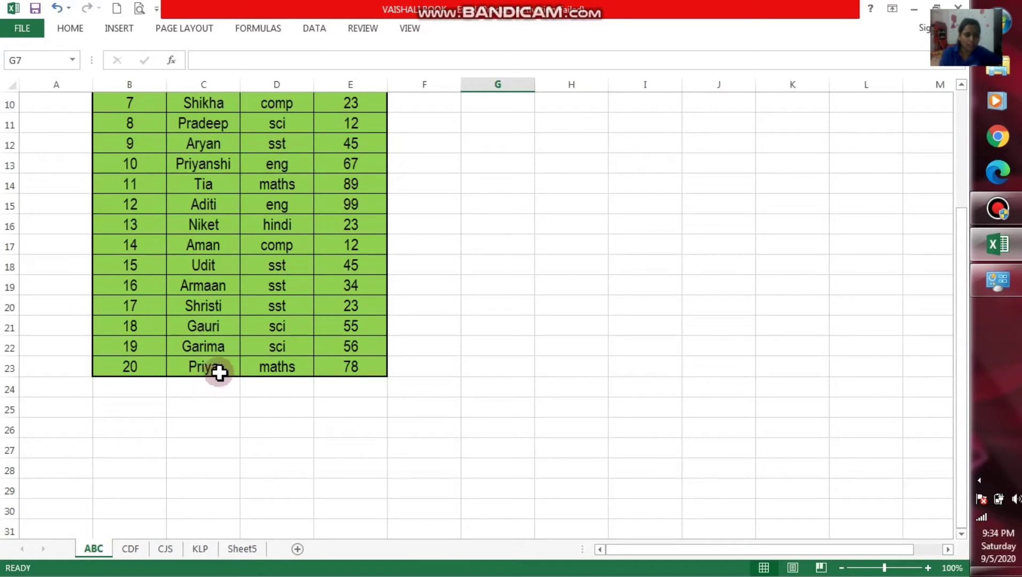
scroll(221, 365, "up", 3)
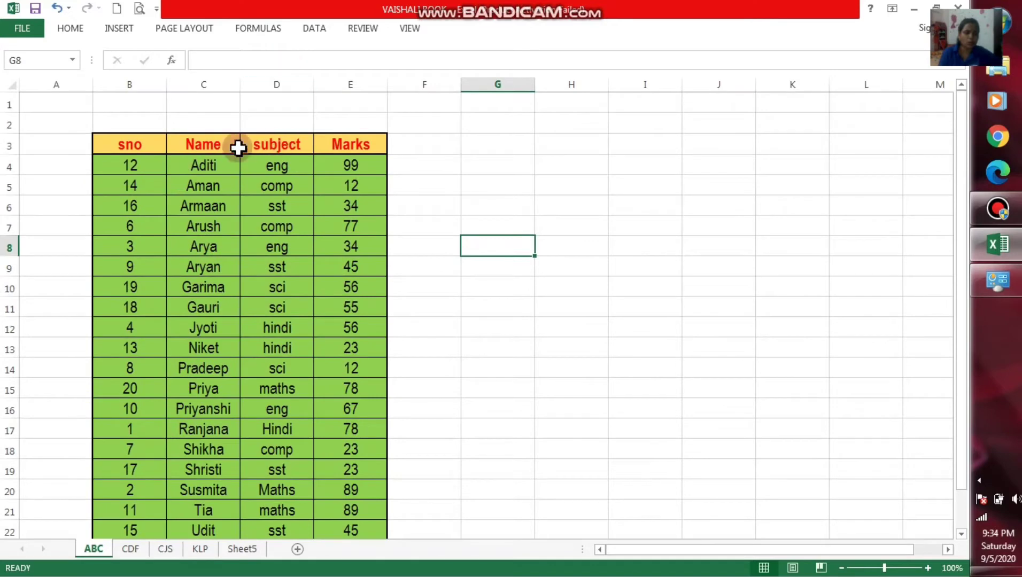
Sort names C4:C23 Z to A, expanding the sort to the whole table.
left_click_drag(221, 169, 211, 492)
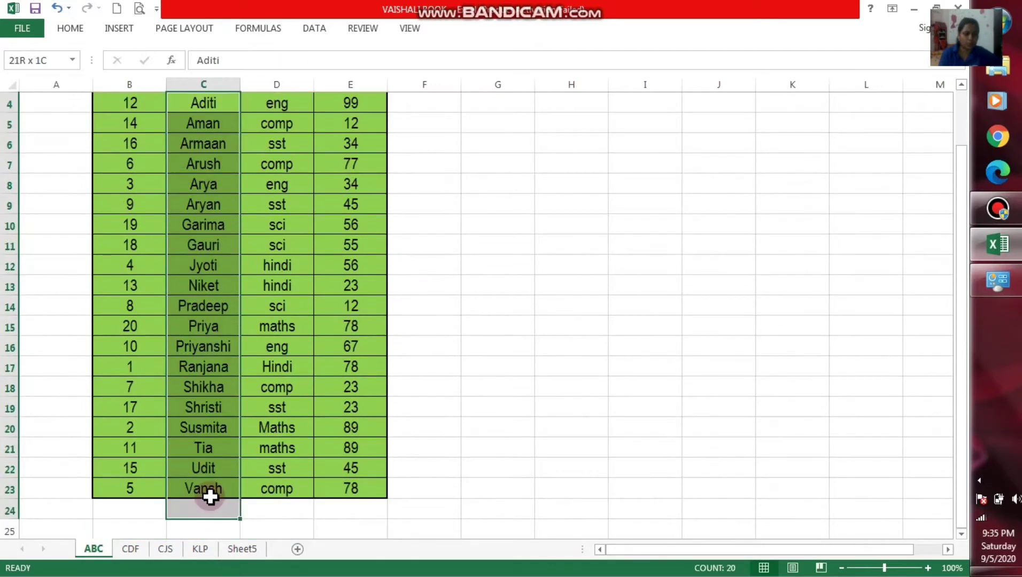
left_click(310, 28)
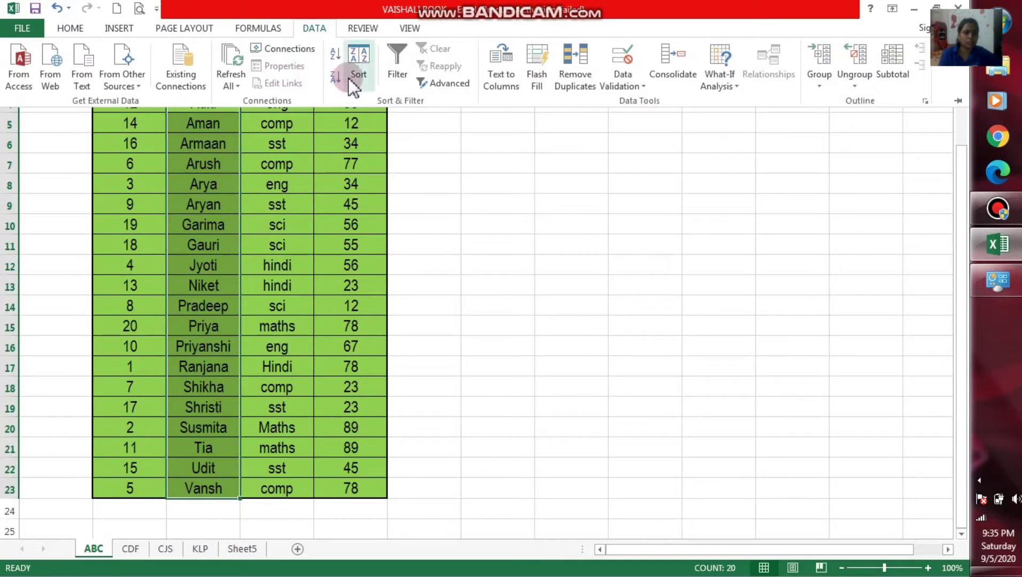
left_click(336, 80)
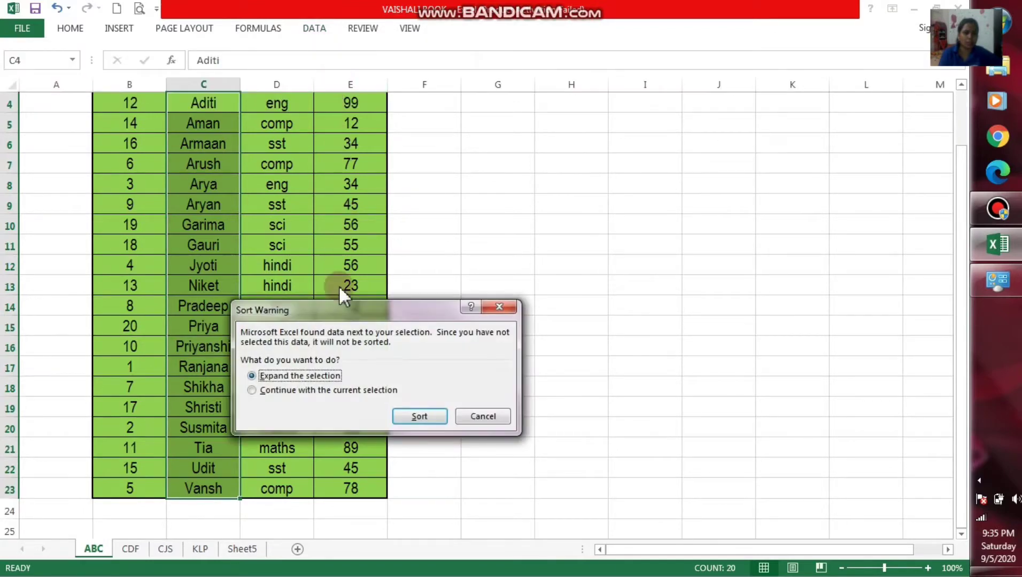
left_click(407, 412)
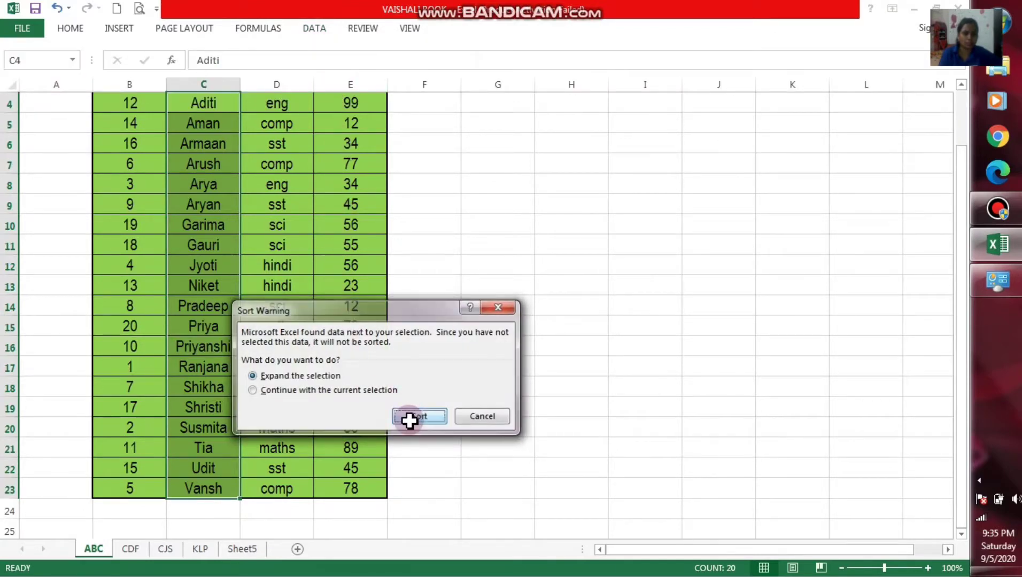
scroll(230, 121, "up", 1)
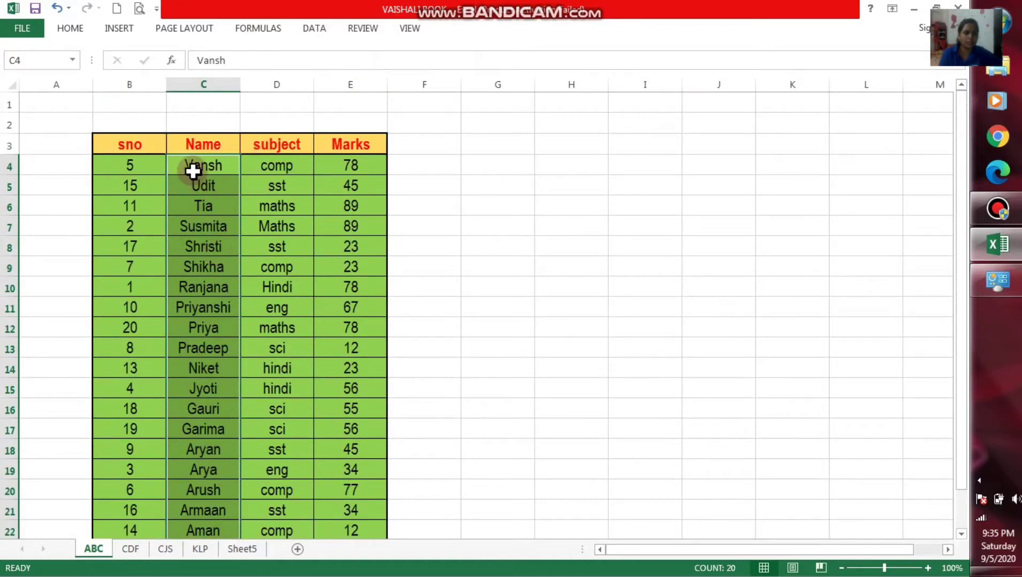
scroll(135, 333, "down", 2)
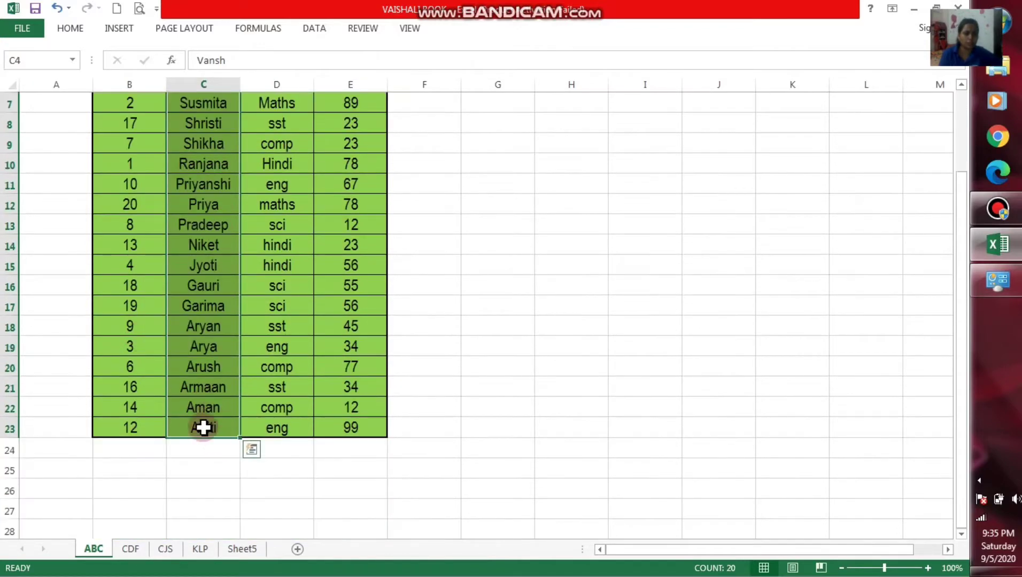
scroll(456, 279, "up", 1)
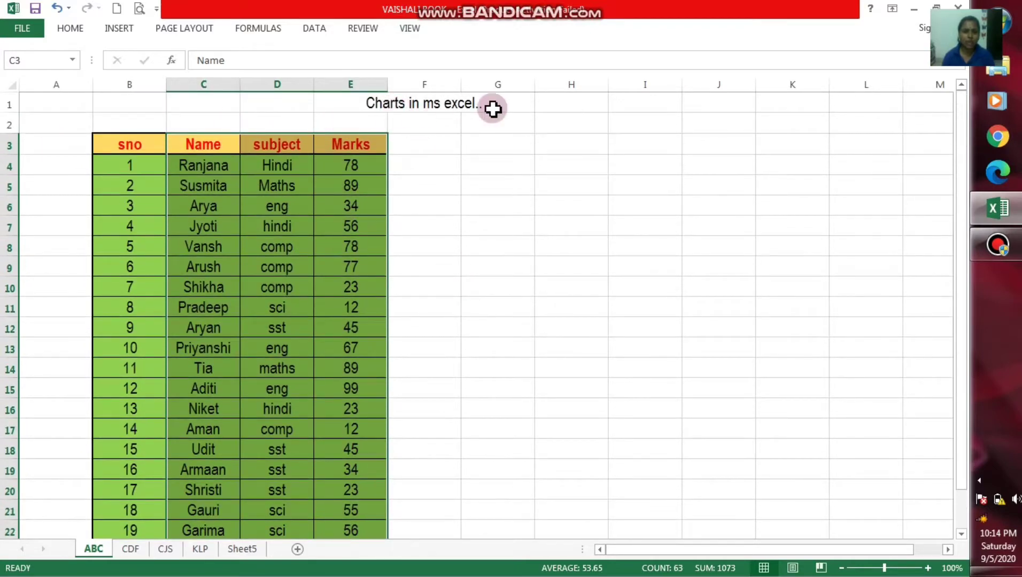
Select the Name, subject and Marks columns of the table as the chart data.
left_click(478, 123)
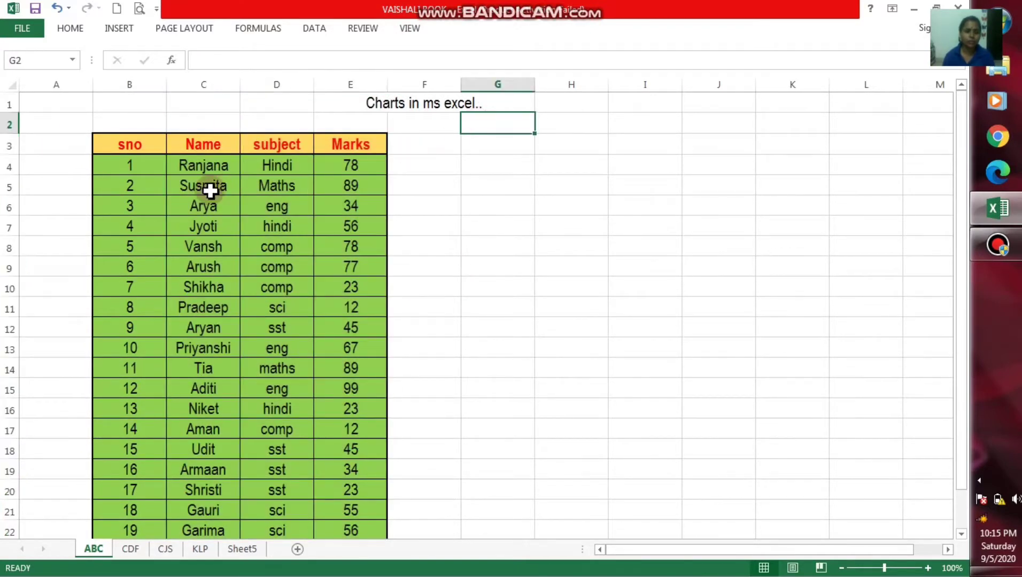
mouse_move(187, 139)
left_mouse_down()
mouse_move(387, 365)
mouse_move(362, 487)
left_mouse_up()
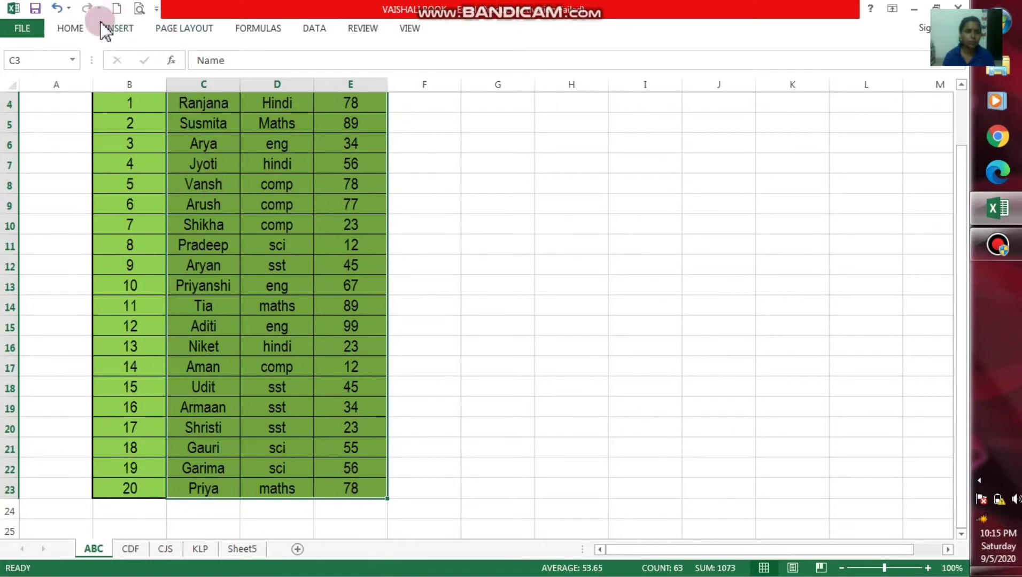
left_click(115, 26)
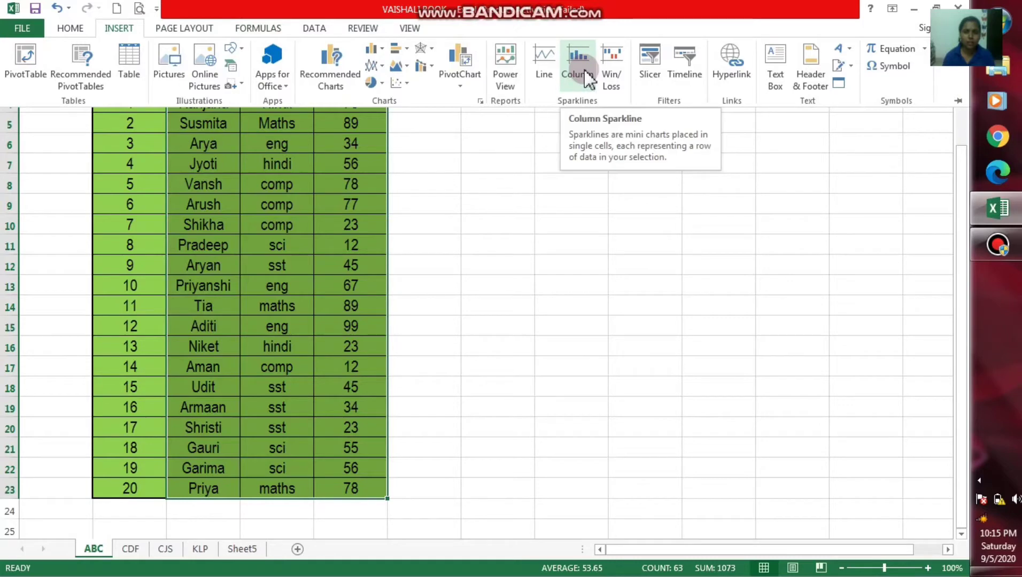
Insert a 3-D clustered column chart of the marks and enlarge it from its corner.
left_click(370, 51)
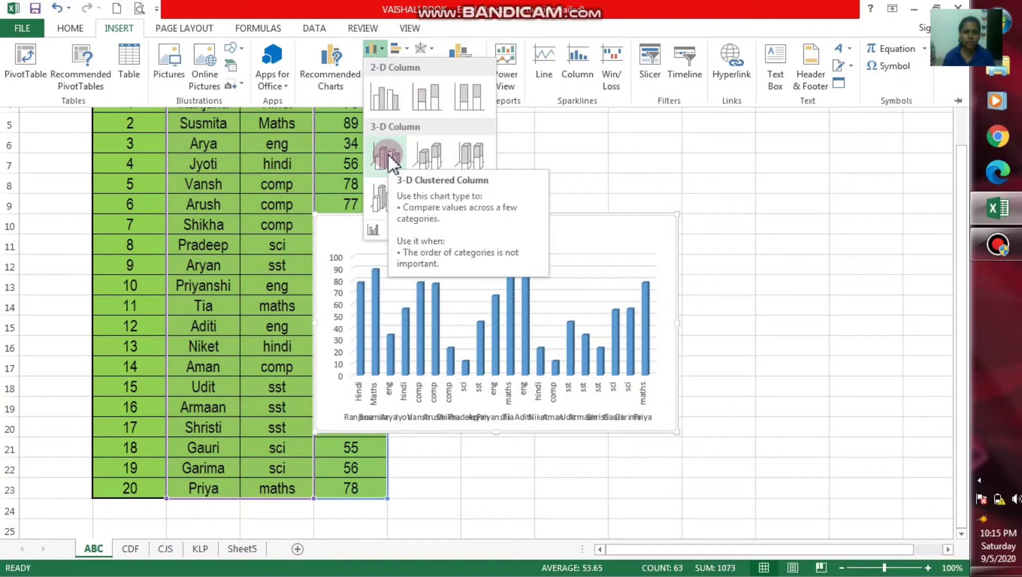
key("Escape")
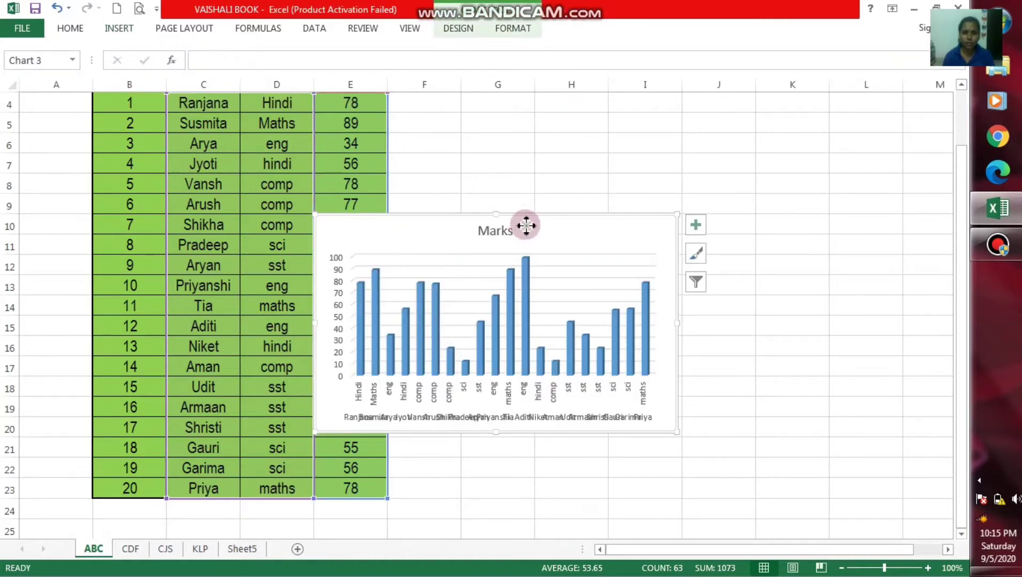
left_click_drag(526, 226, 636, 188)
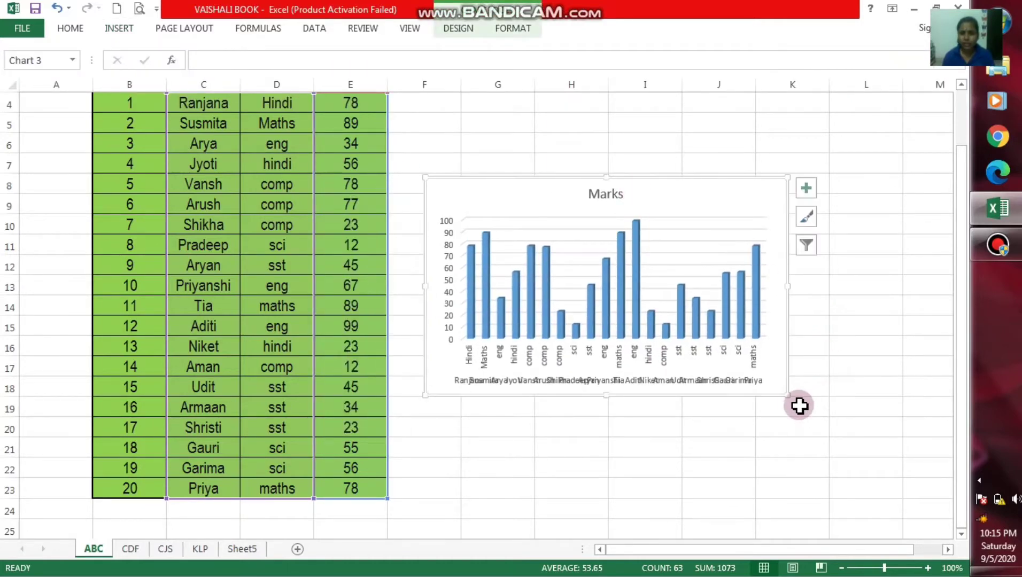
left_click_drag(784, 395, 919, 524)
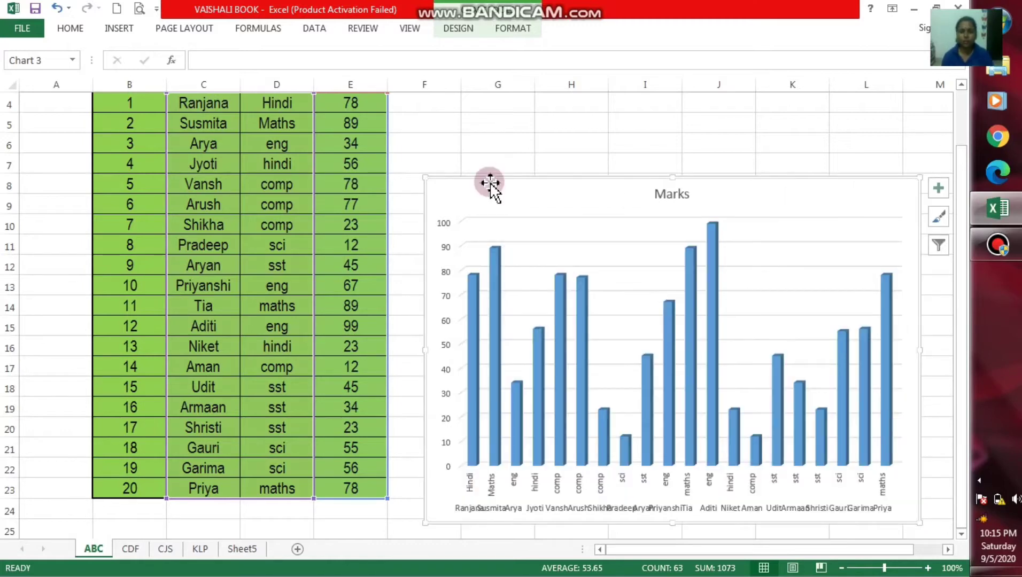
Move the Marks chart up beside the table and stretch it wider to the right.
scroll(491, 187, "down", 1)
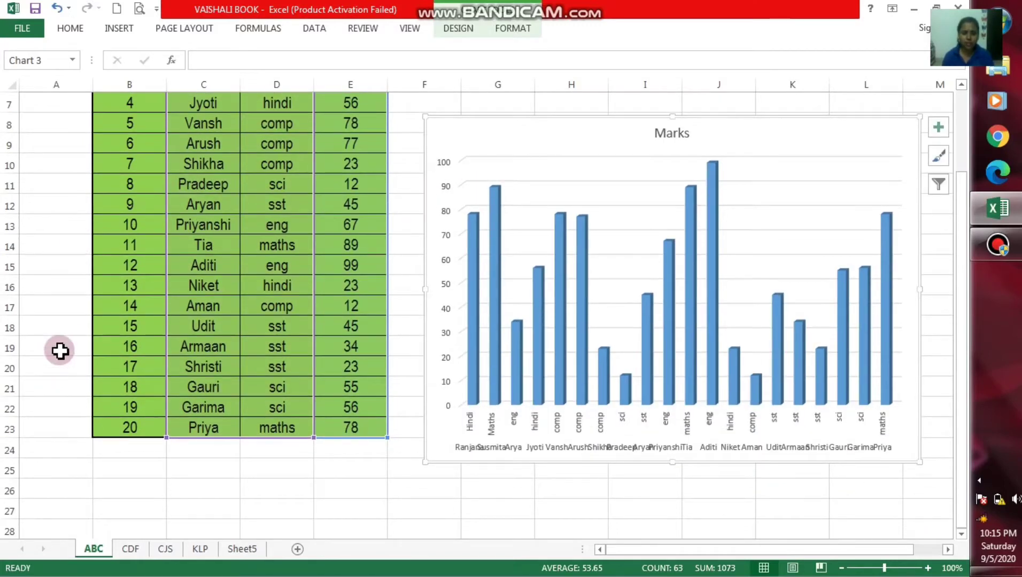
scroll(60, 350, "up", 1)
scroll(60, 351, "down", 5)
scroll(60, 350, "up", 3)
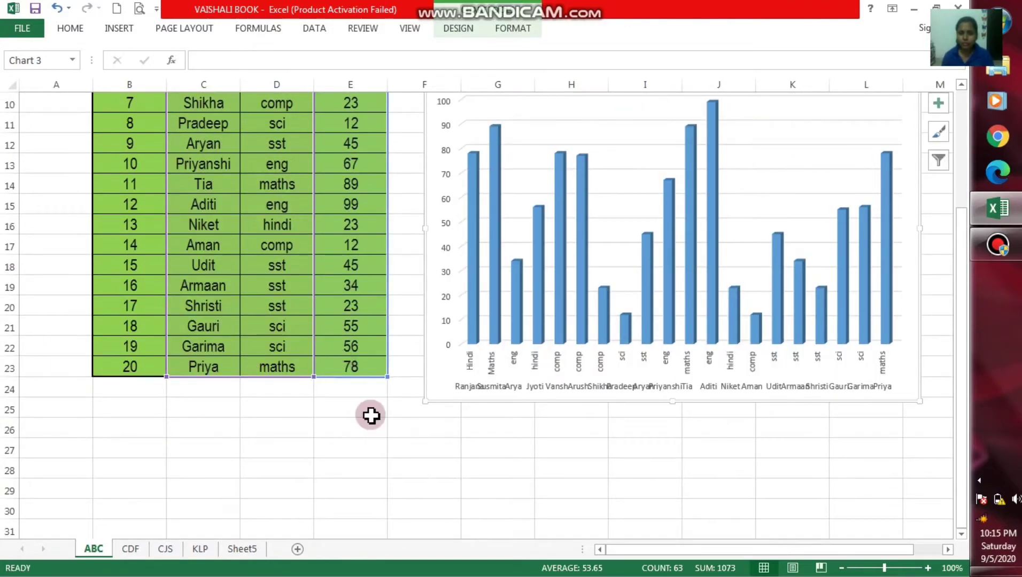
scroll(562, 280, "up", 3)
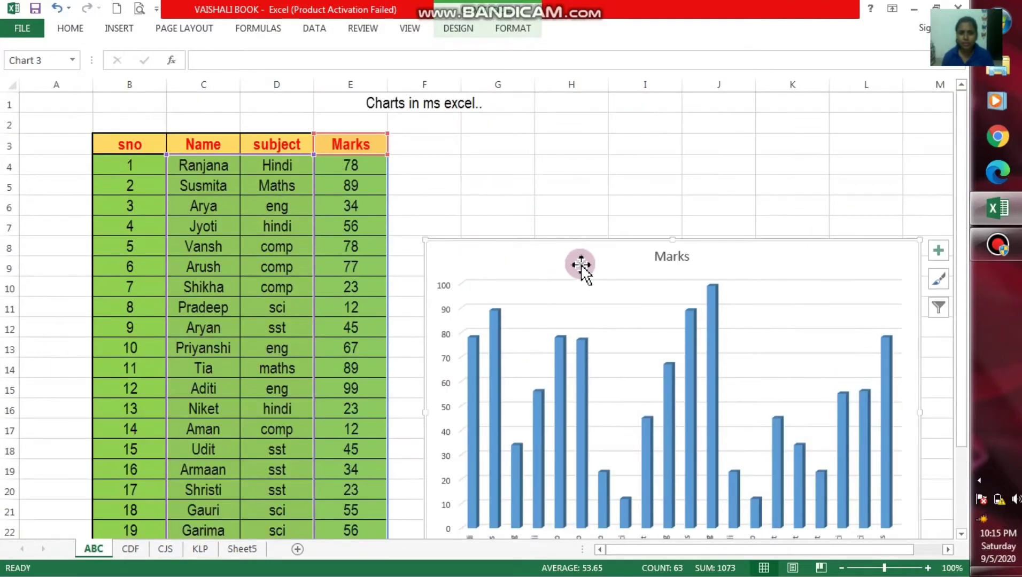
mouse_move(580, 255)
left_mouse_down()
mouse_move(396, 172)
mouse_move(593, 153)
left_mouse_up()
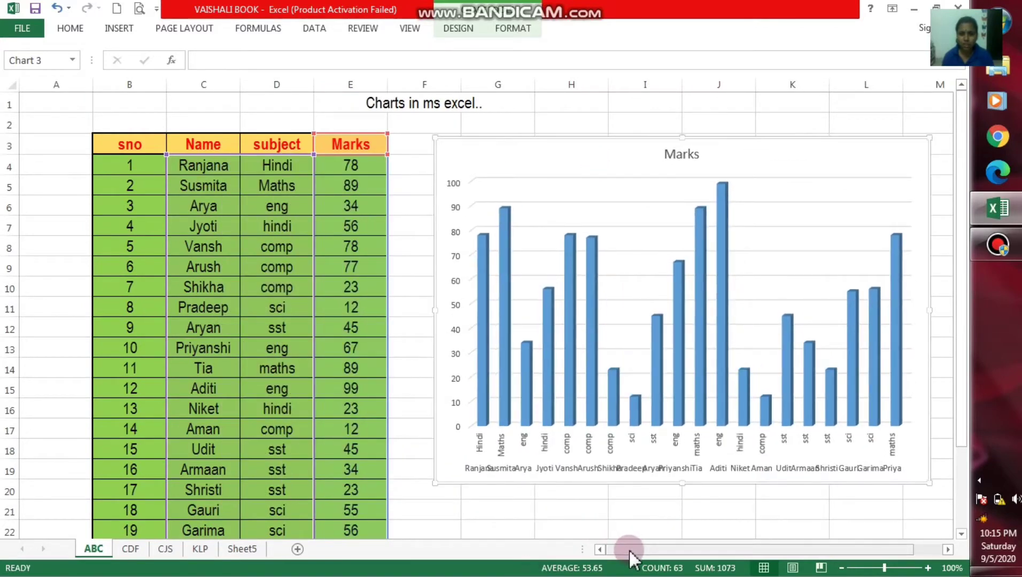
left_click_drag(628, 549, 651, 550)
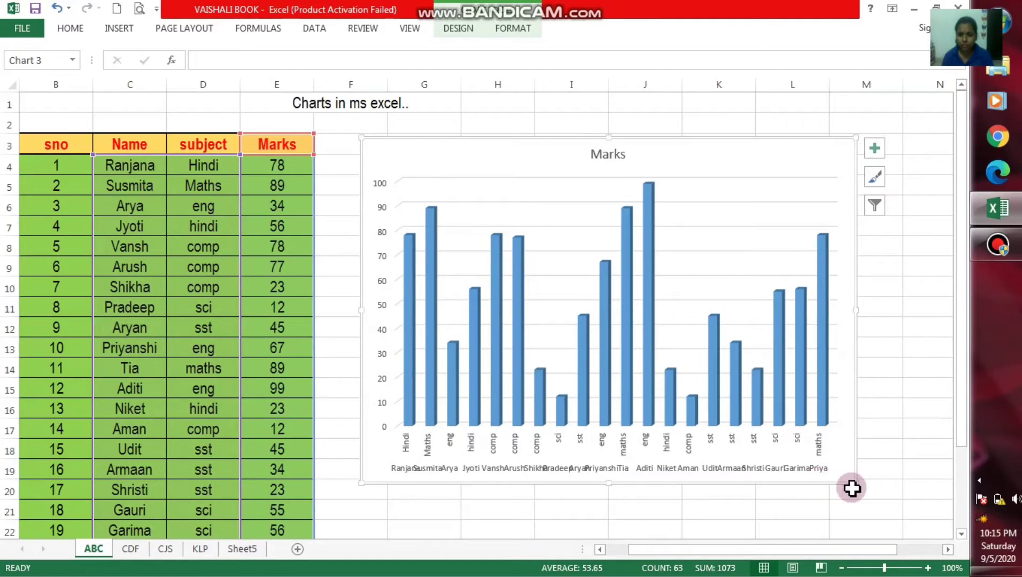
mouse_move(858, 483)
left_mouse_down()
mouse_move(1016, 465)
mouse_move(986, 465)
left_mouse_up()
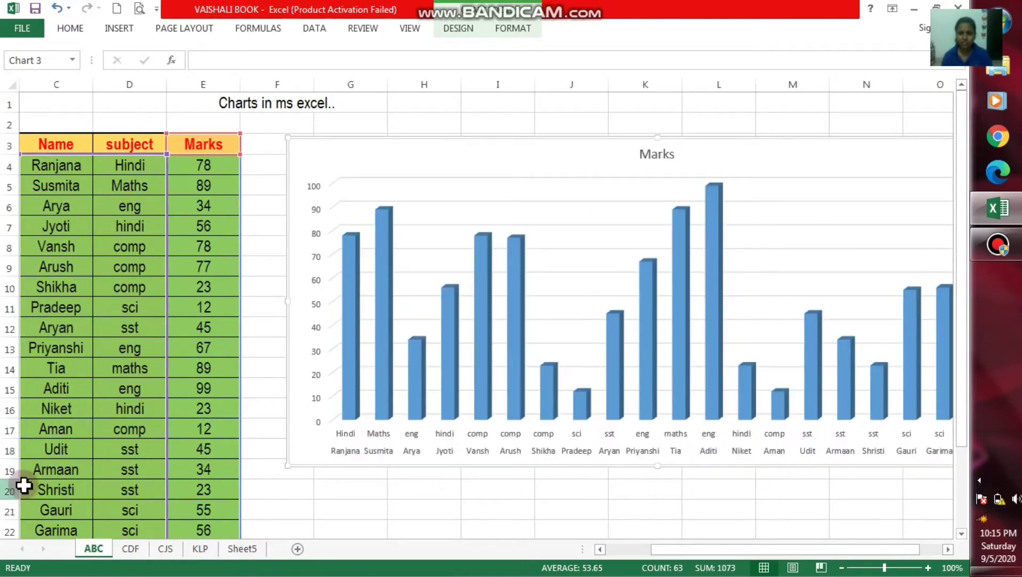
left_click(671, 550)
left_click_drag(673, 556, 775, 554)
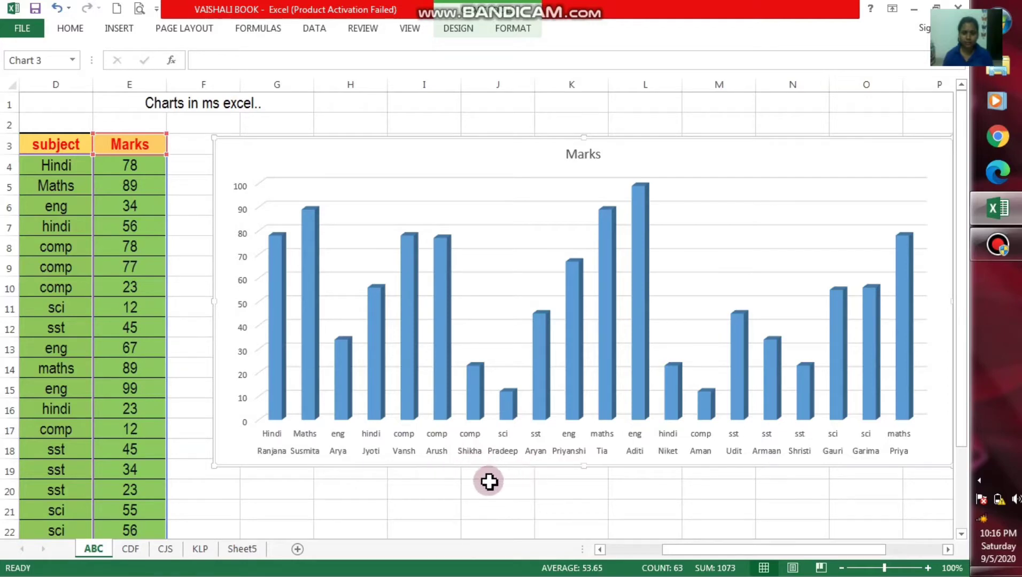
Label the axes with 'x axis' in J20 and 'y axis' in F11, nudging the chart right.
left_click(489, 482)
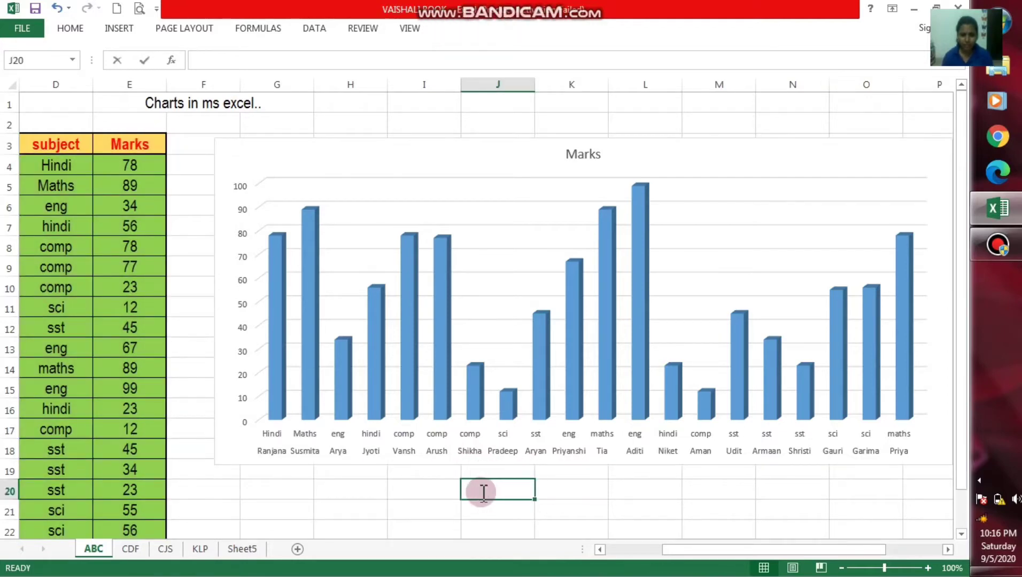
type("x axi")
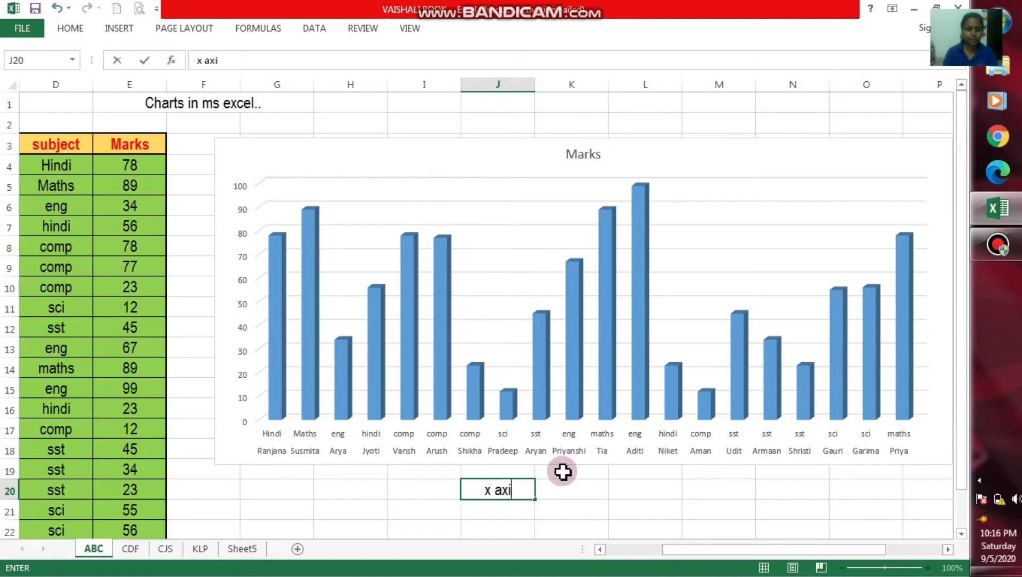
type("s")
key("Return")
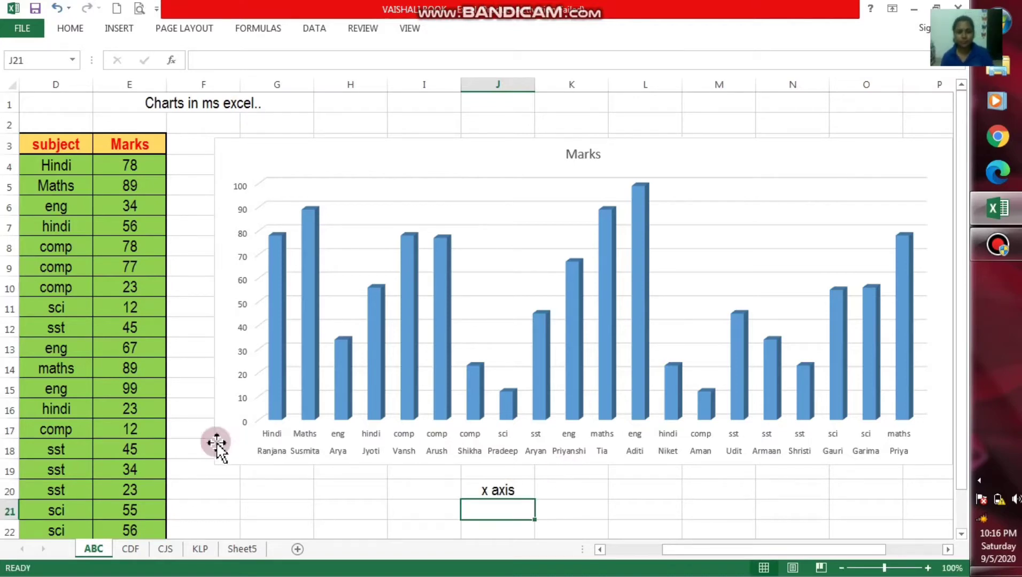
left_click(200, 300)
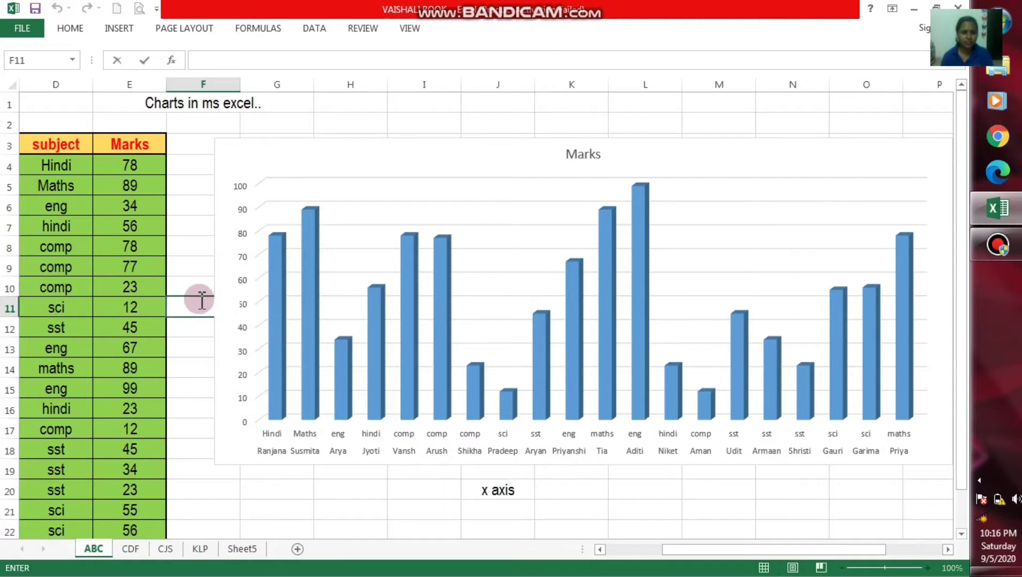
left_click(202, 300)
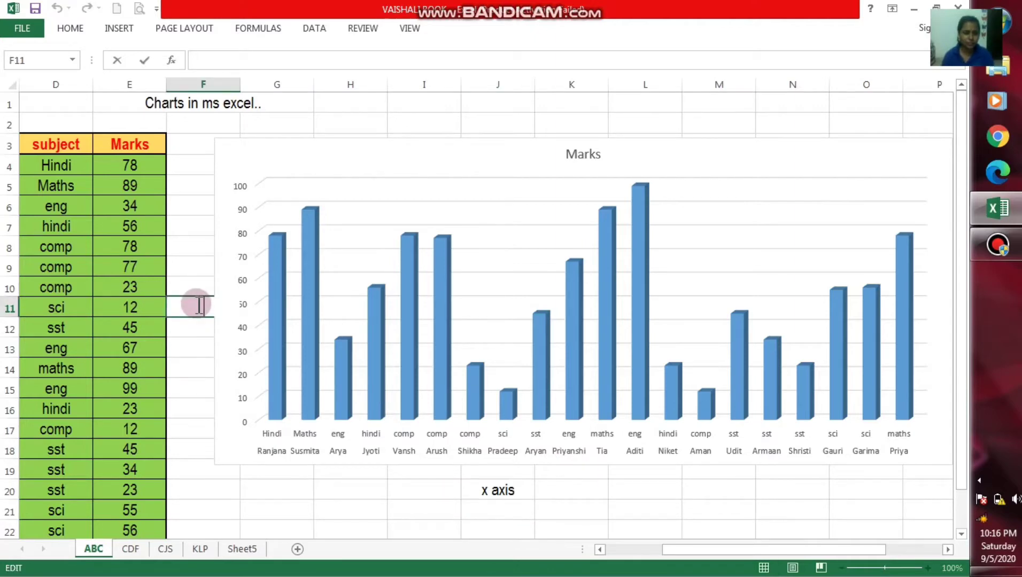
type("yaxis")
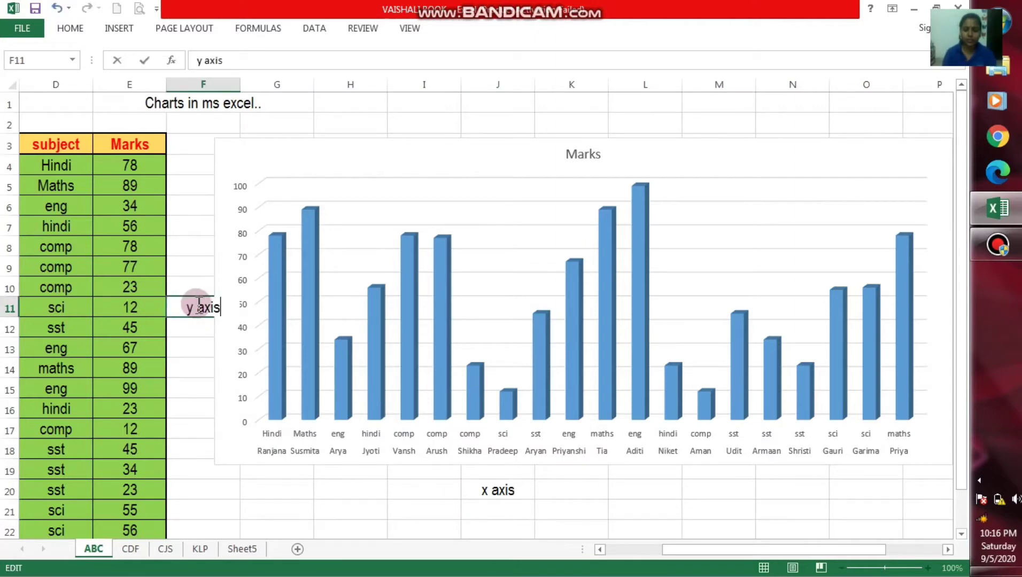
key("Return")
left_click_drag(258, 151, 279, 151)
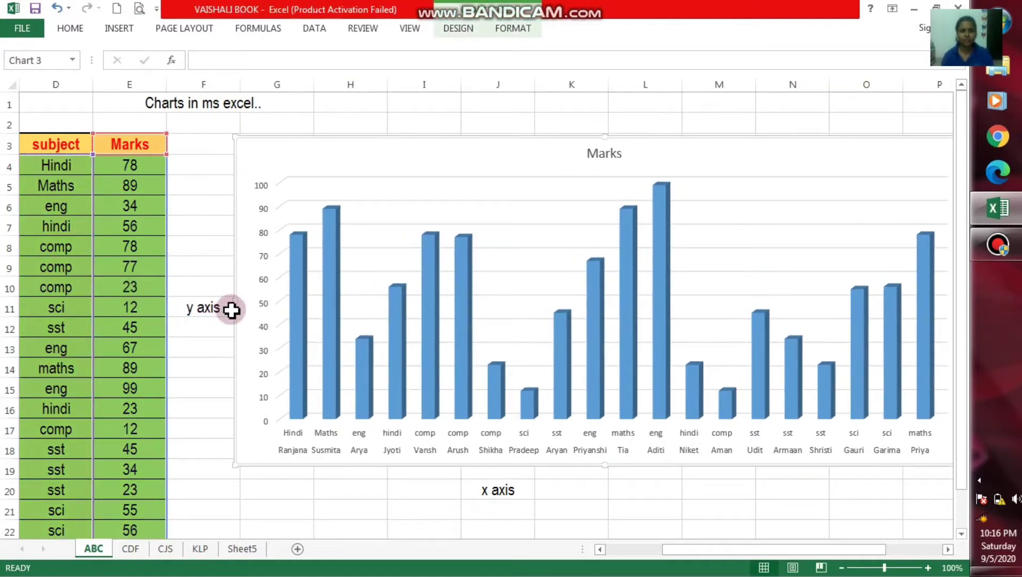
left_click(229, 323)
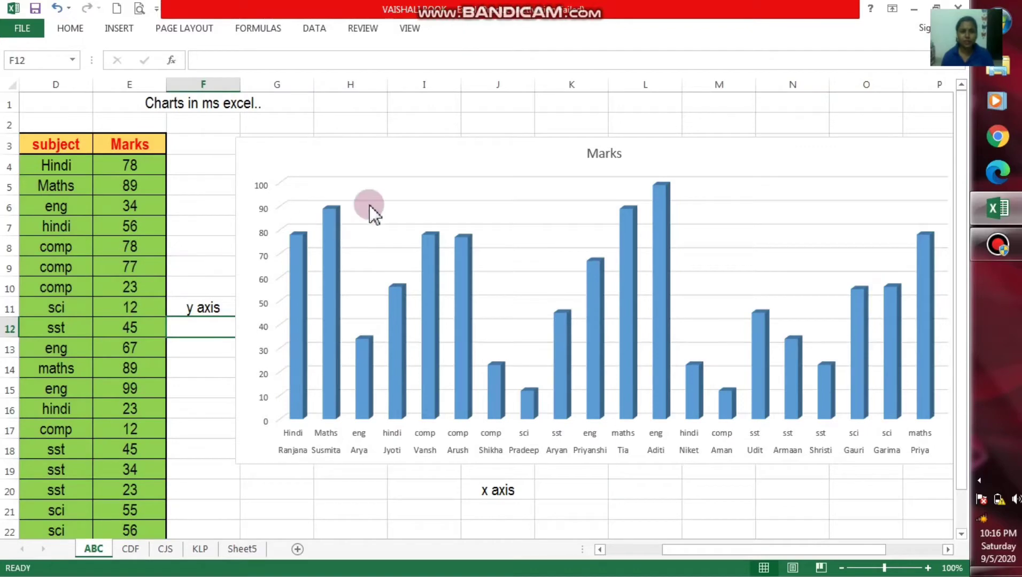
left_click(433, 185)
double_click(436, 186)
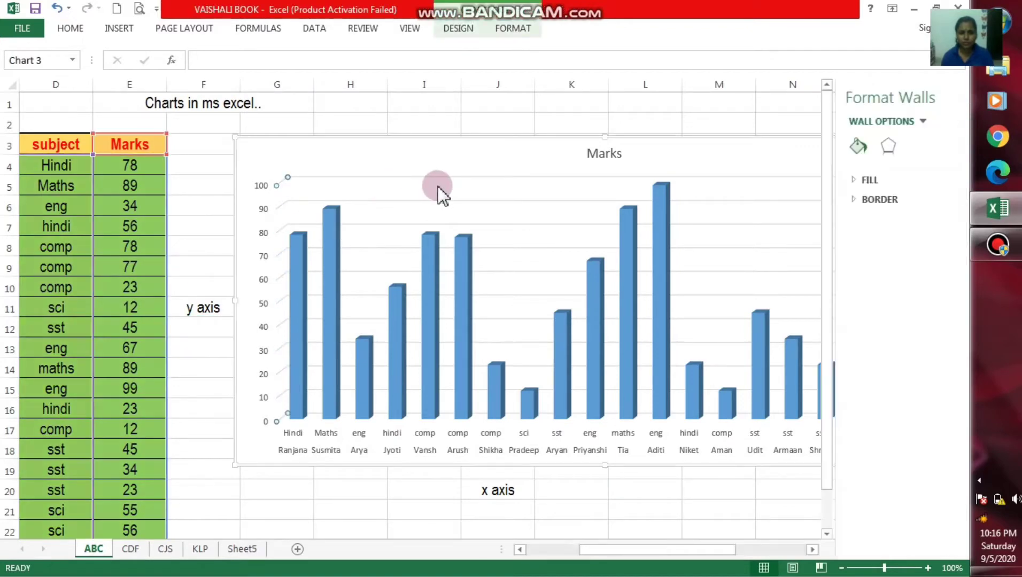
right_click(438, 186)
left_click(776, 150)
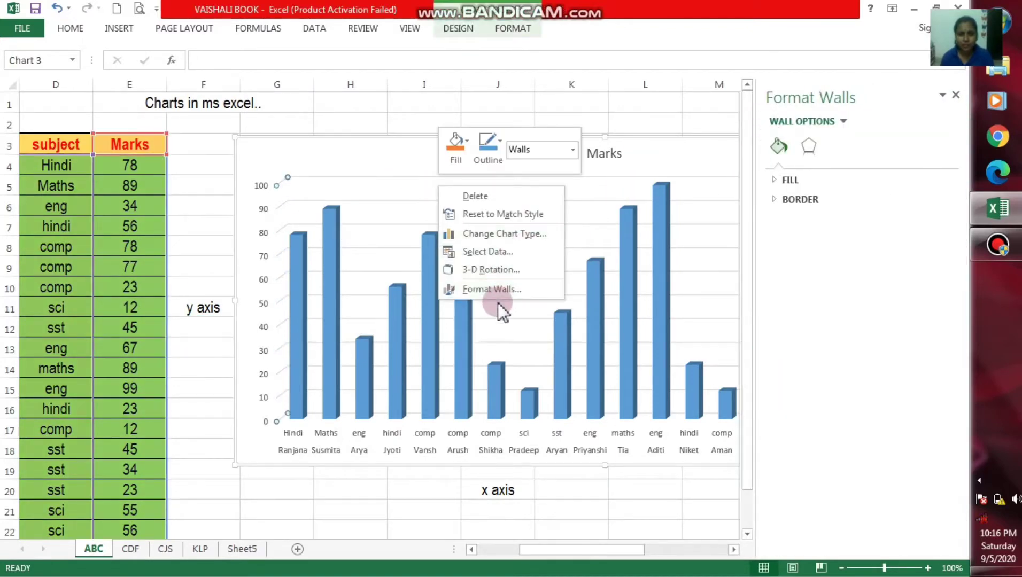
left_click(385, 198)
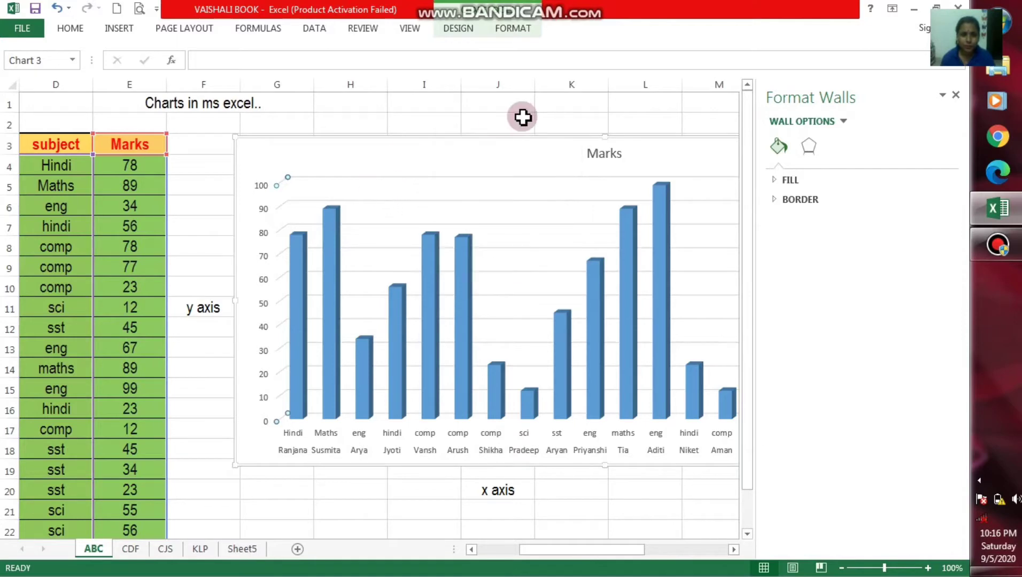
left_click(636, 122)
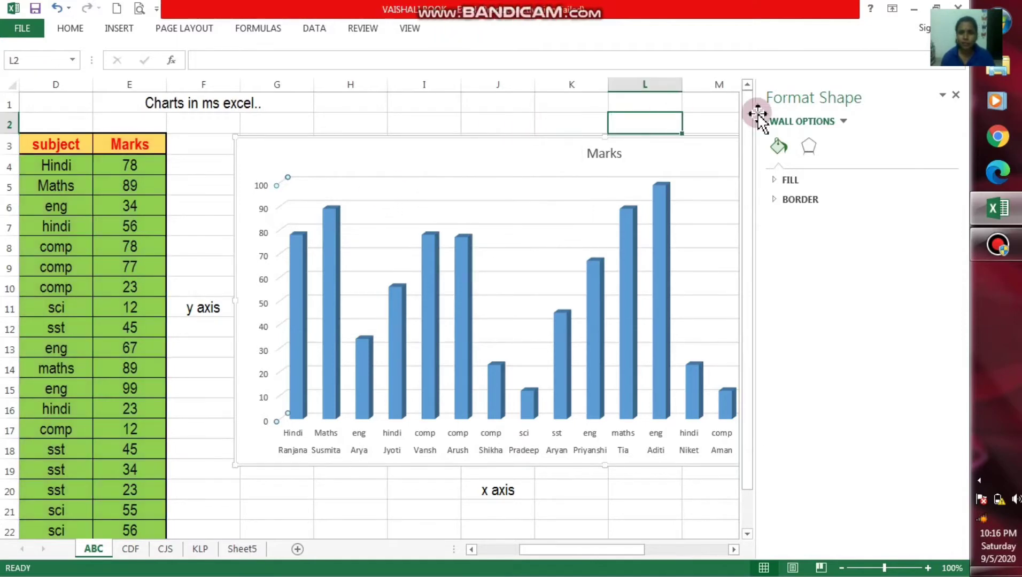
left_click(956, 95)
right_click(697, 163)
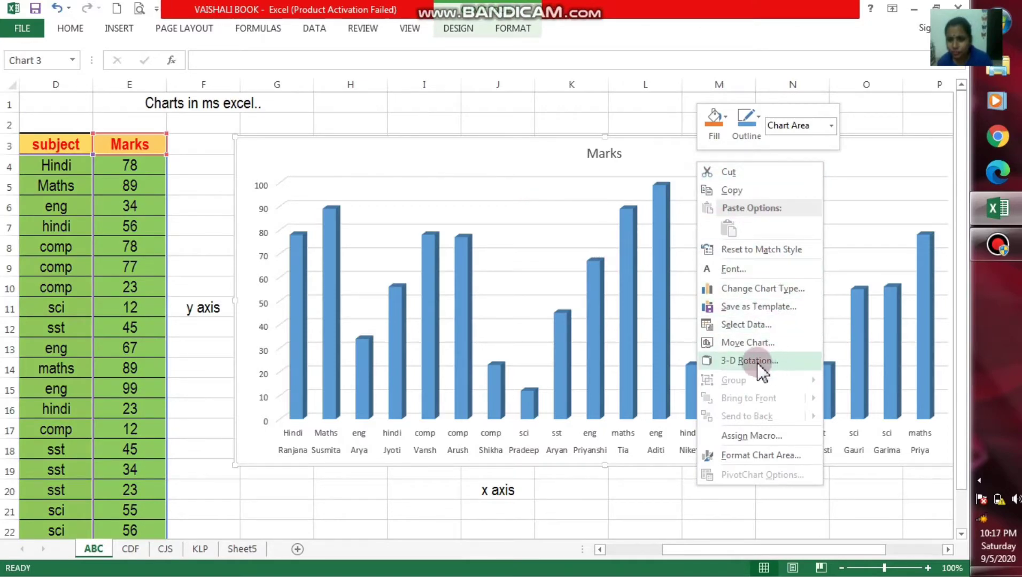
right_click(597, 191)
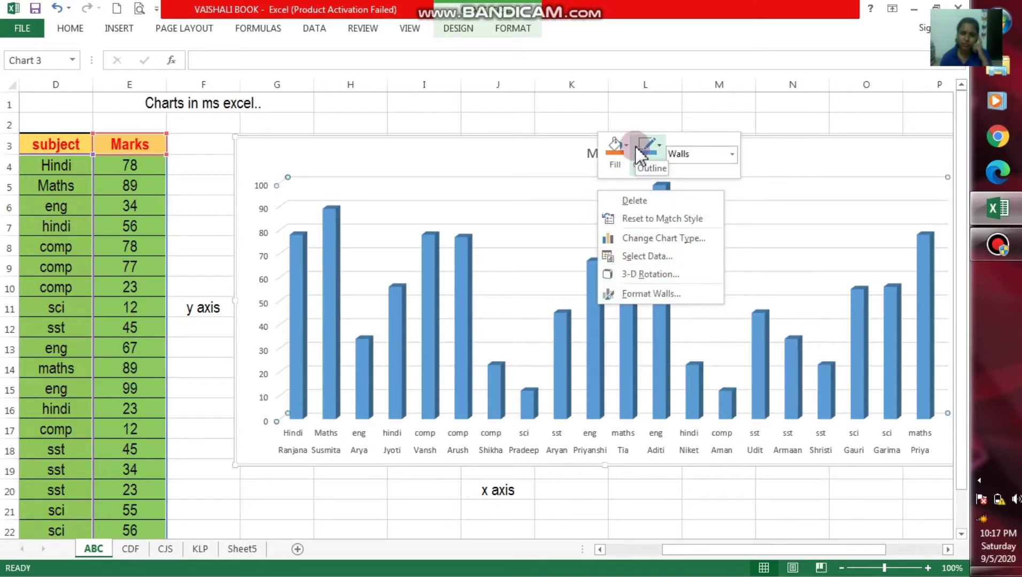
left_click(654, 144)
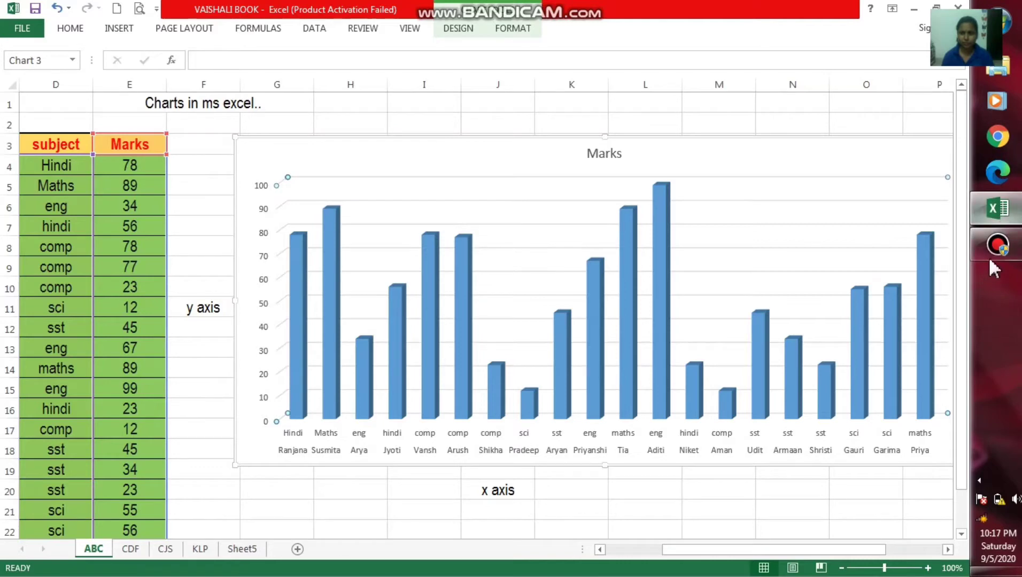
left_click(998, 244)
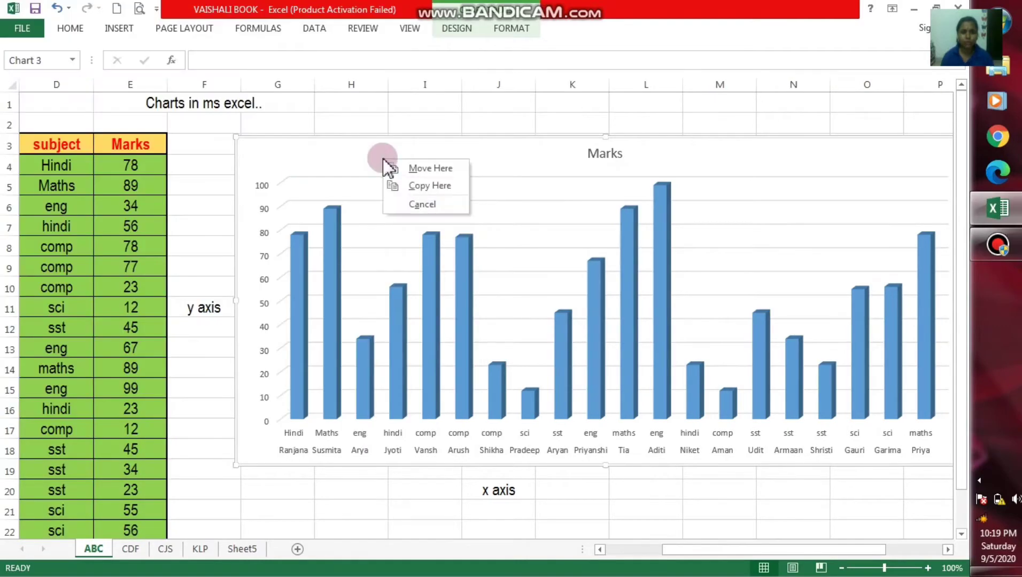
left_click(358, 154)
Apply Moderate Effect - Gold, Accent 4, a red outline and an orange WordArt style to the chart.
left_click(519, 24)
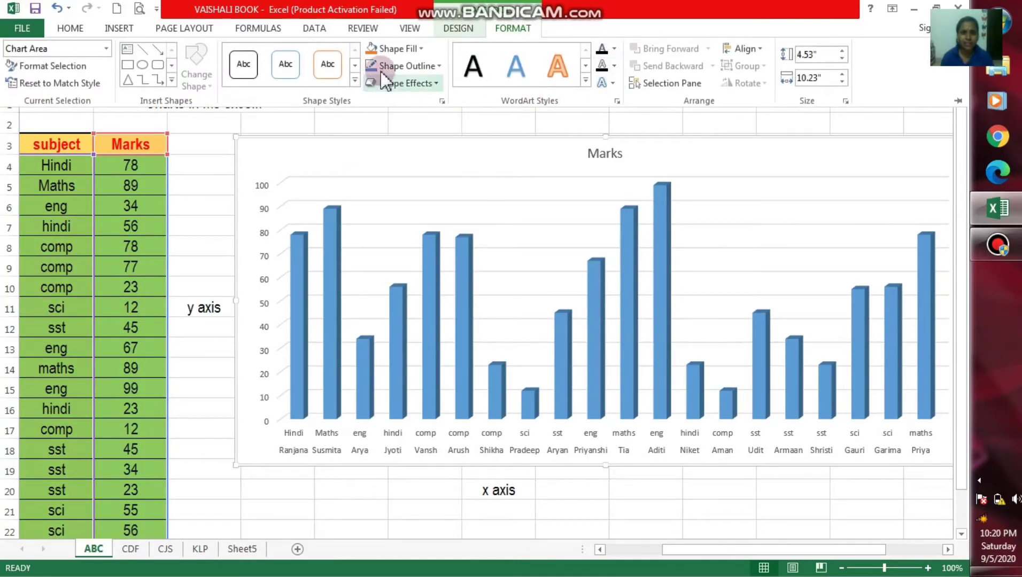
left_click(354, 81)
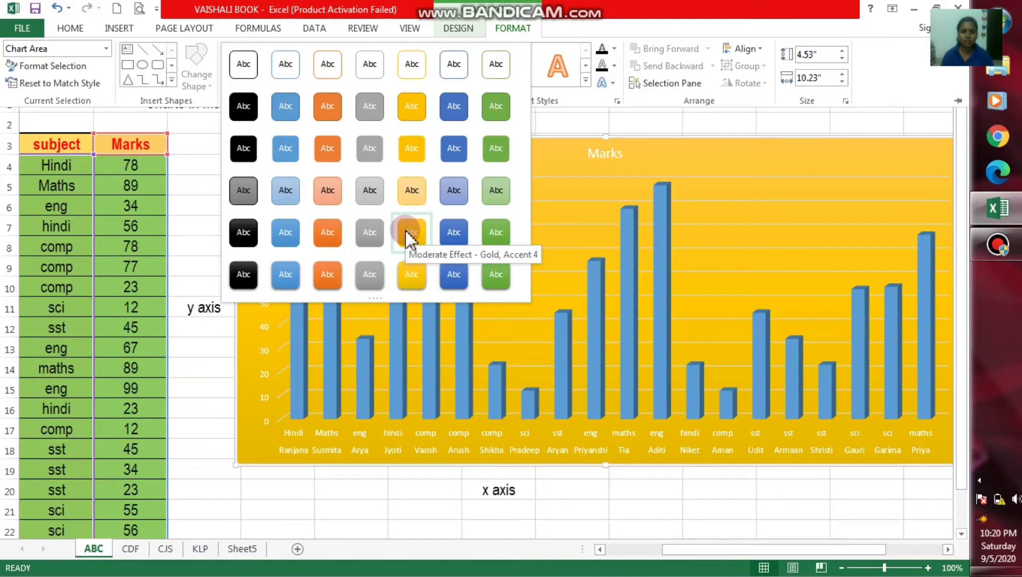
left_click(404, 229)
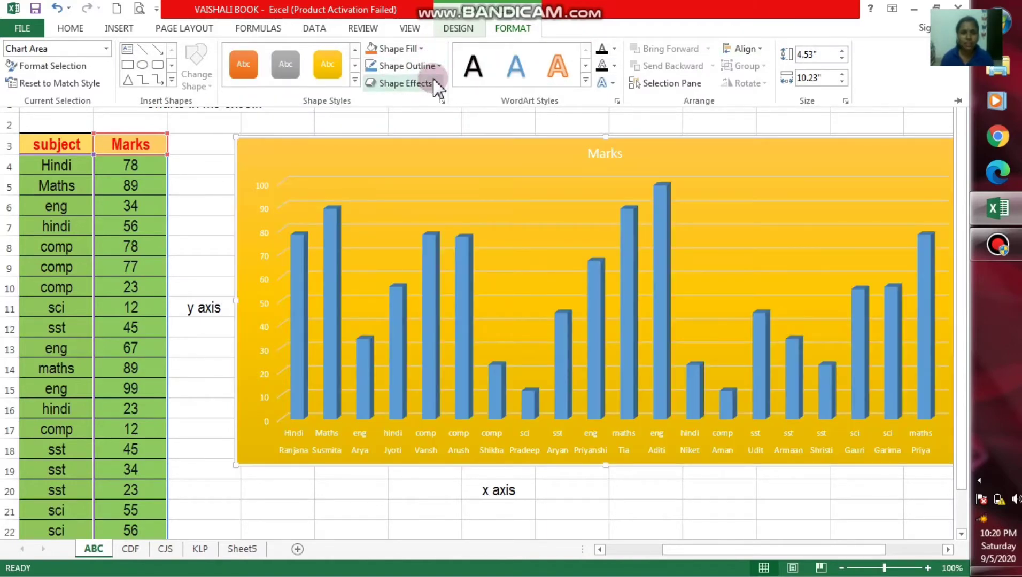
left_click(427, 66)
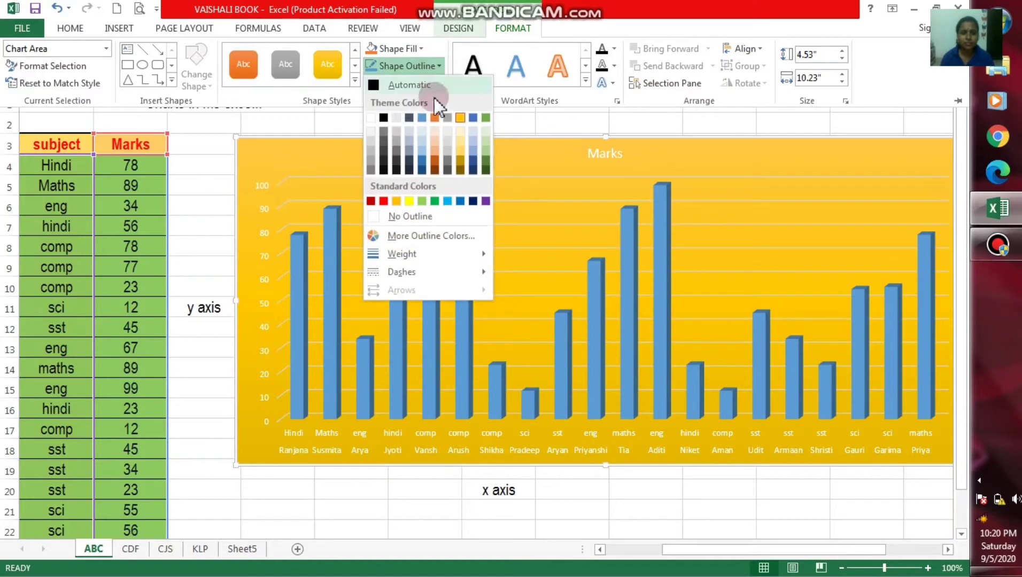
left_click(383, 201)
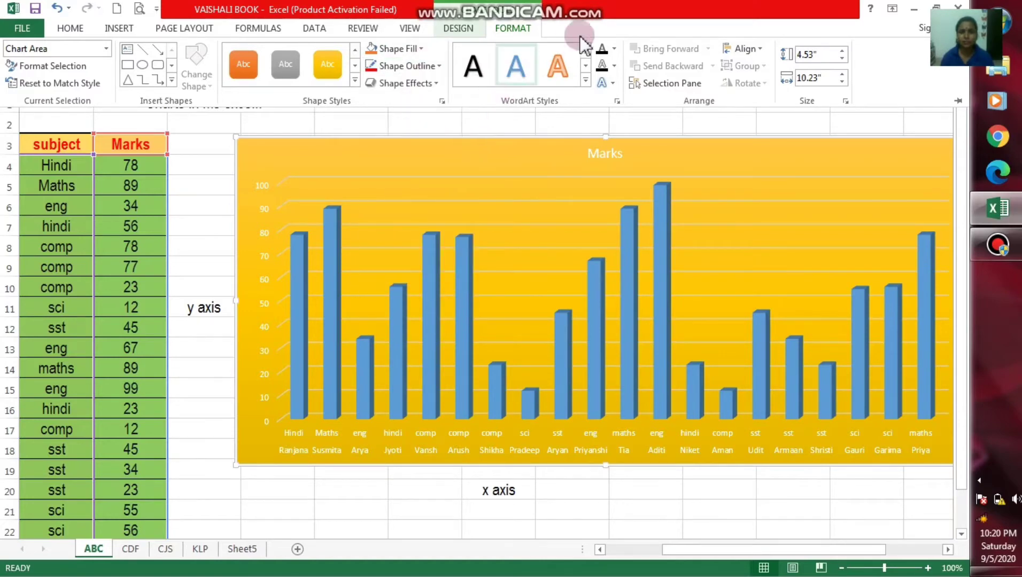
left_click(558, 65)
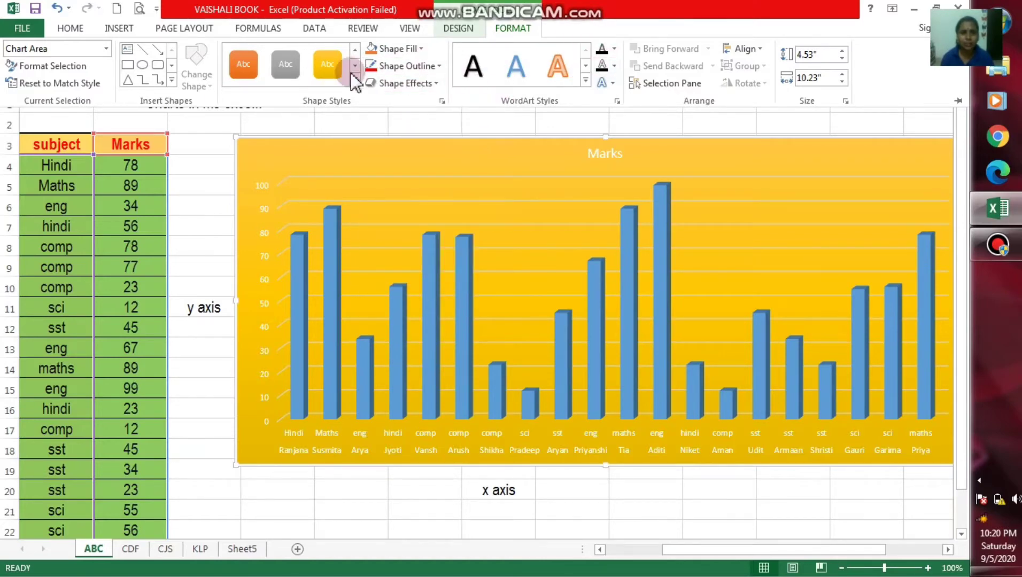
left_click(645, 85)
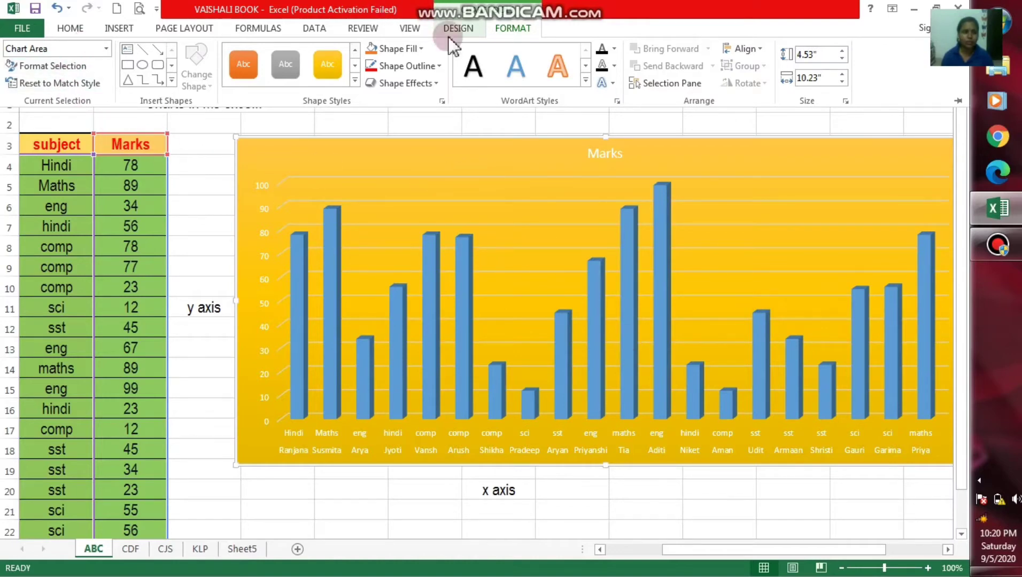
Select Chart Title from the Chart Elements list and set its text fill to black.
key("ctrl+F1")
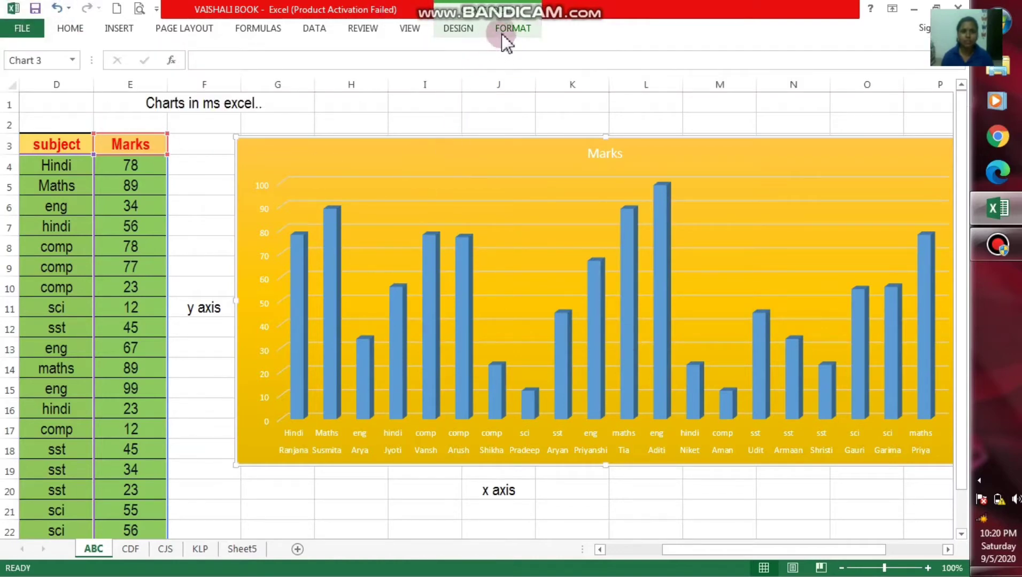
left_click(504, 31)
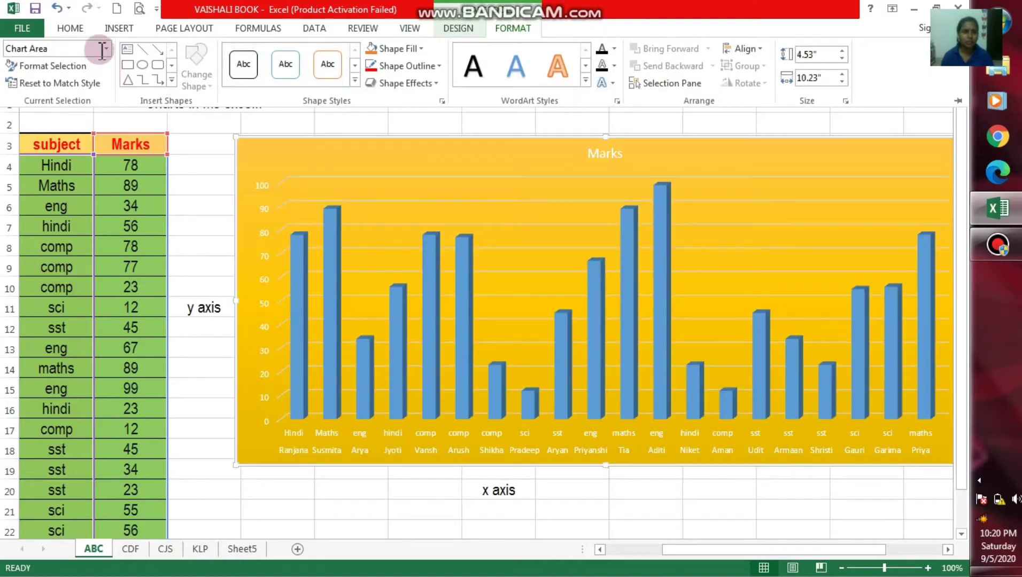
left_click(108, 47)
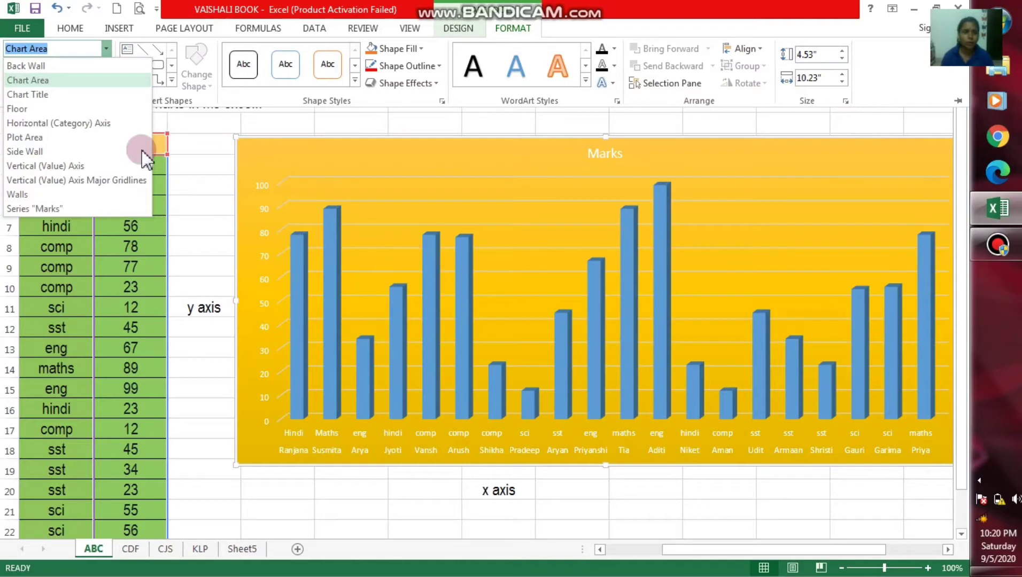
left_click(60, 99)
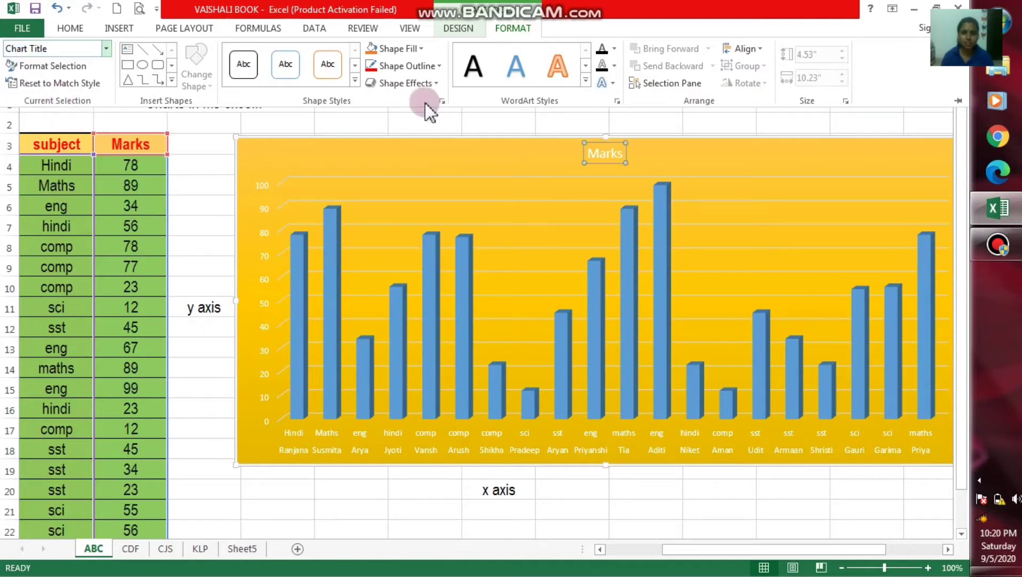
left_click(600, 53)
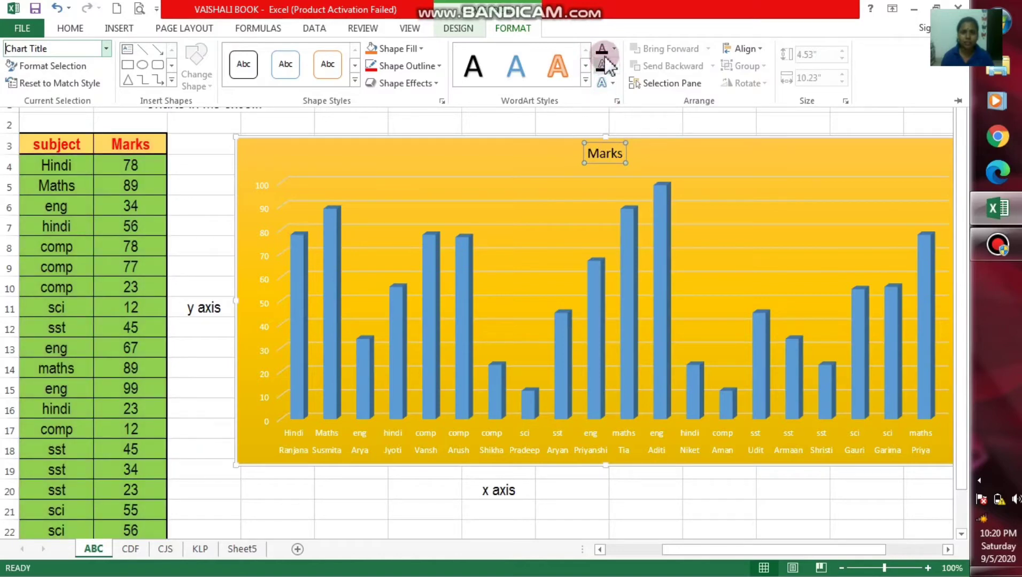
left_click(510, 99)
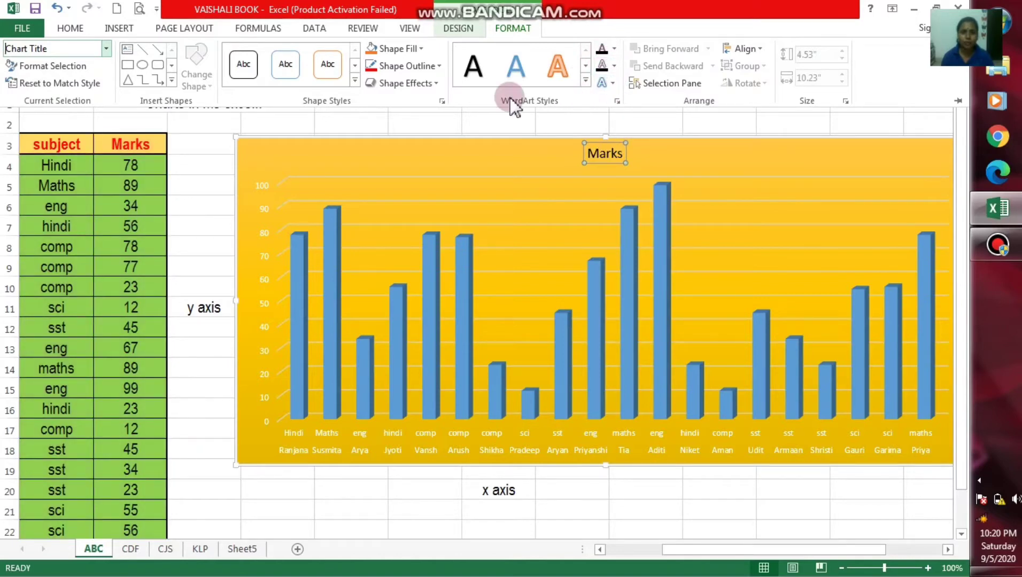
left_click(560, 151)
left_click(608, 158)
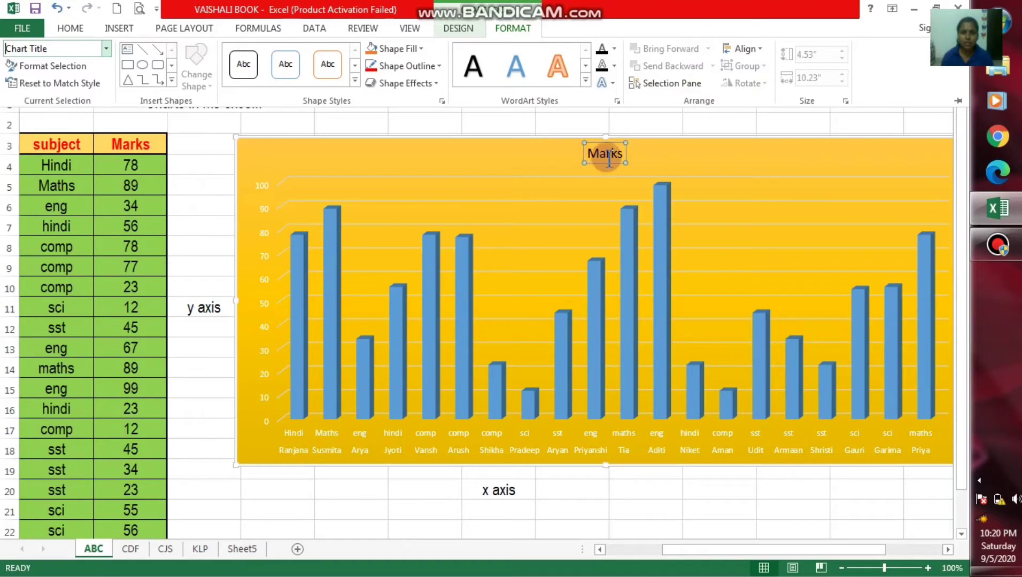
left_click(106, 48)
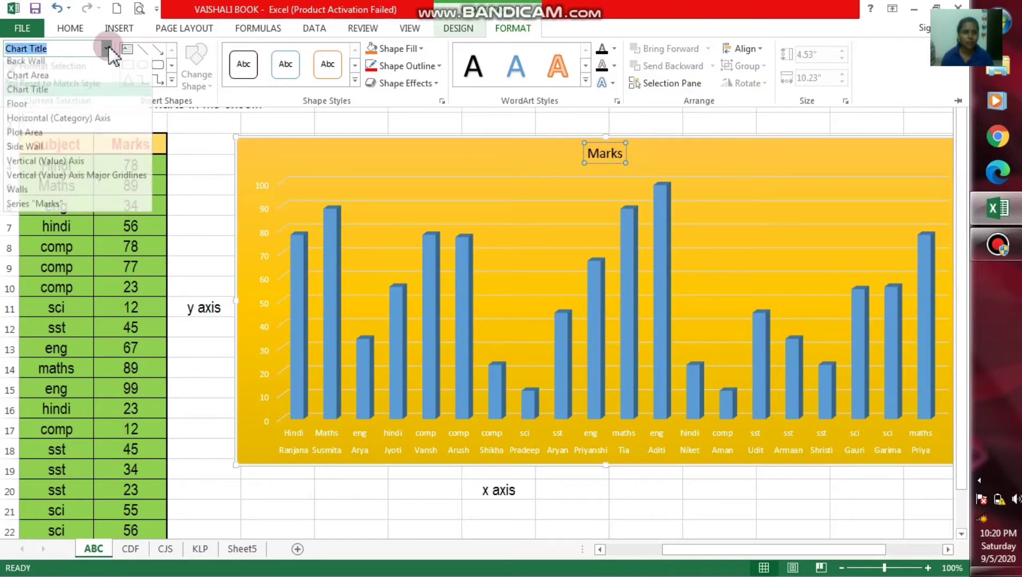
left_click(116, 107)
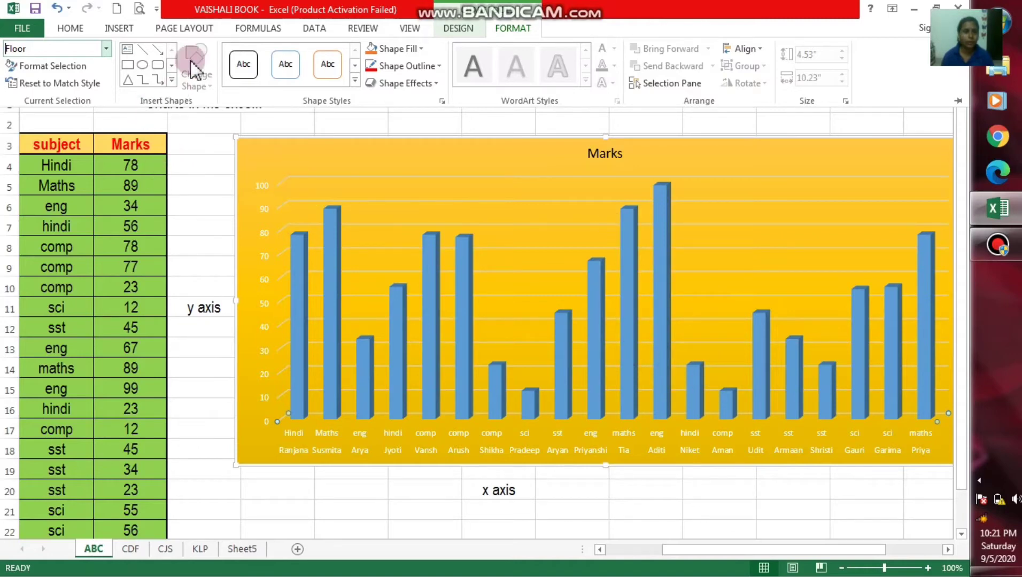
left_click(106, 49)
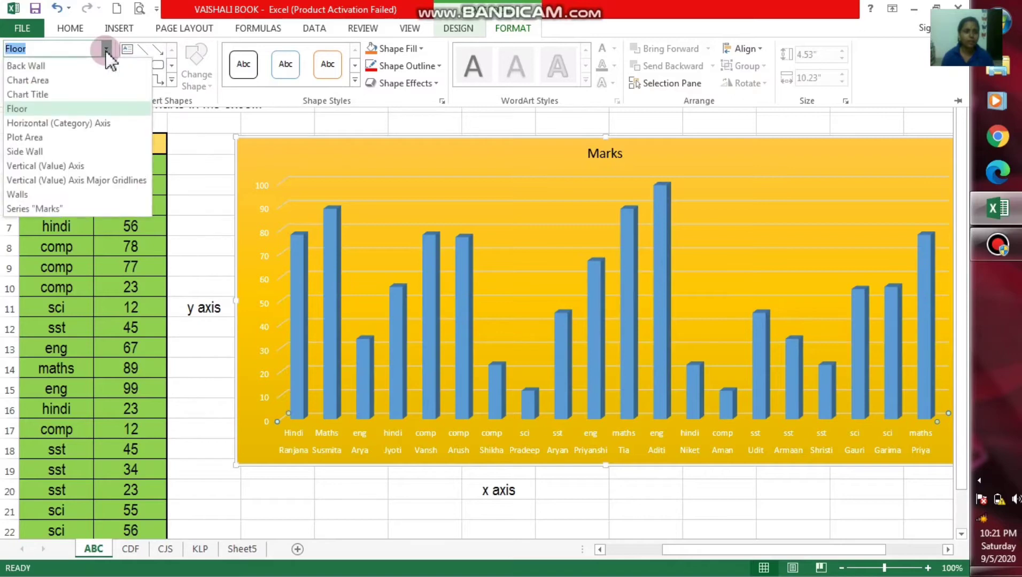
left_click(70, 137)
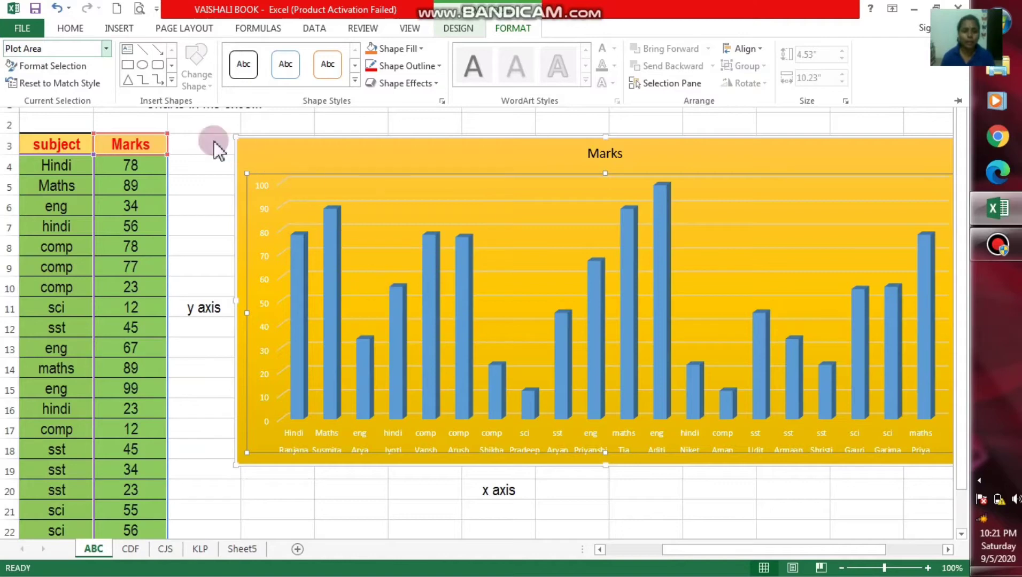
left_click(106, 49)
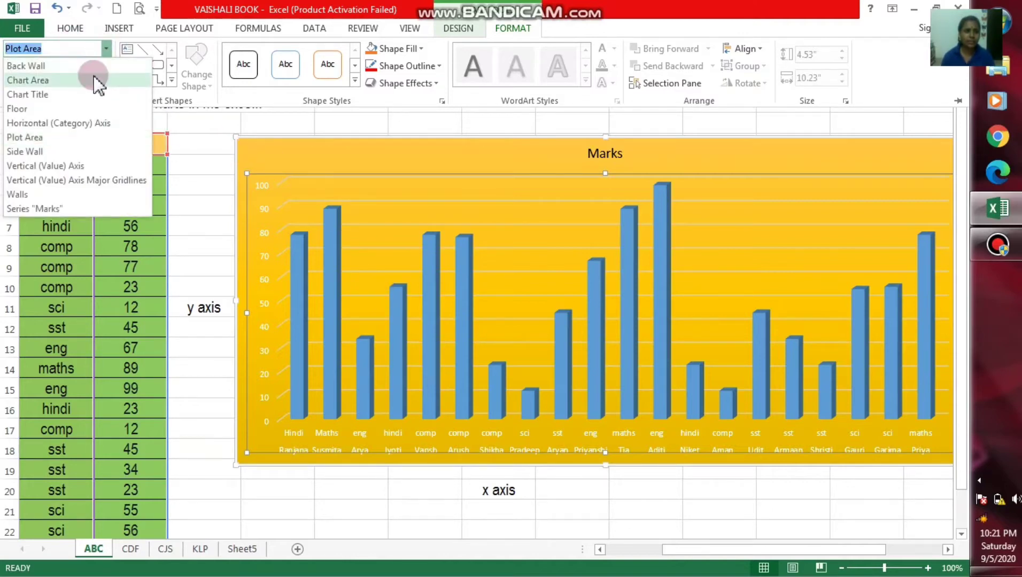
left_click(74, 125)
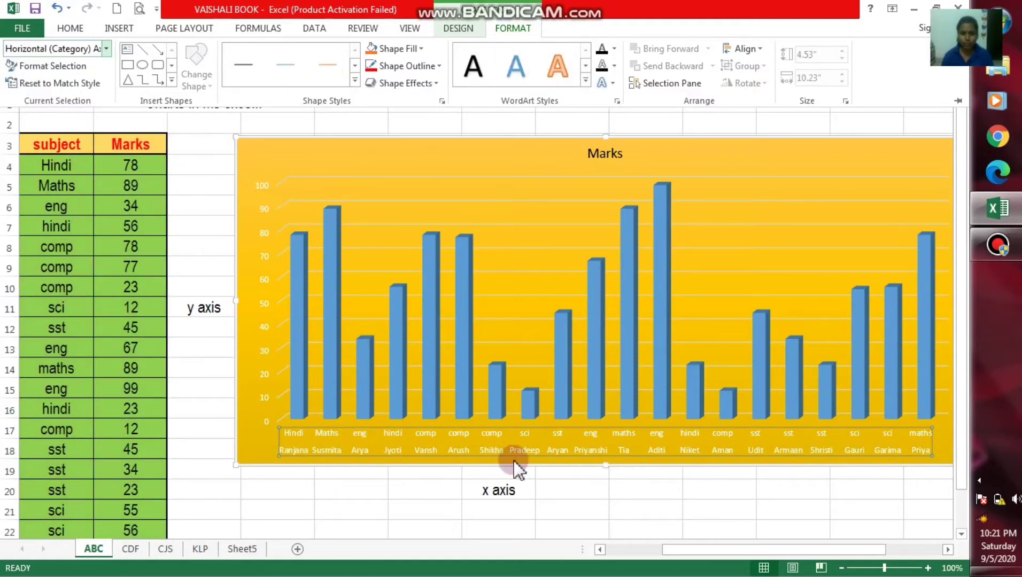
left_click(108, 48)
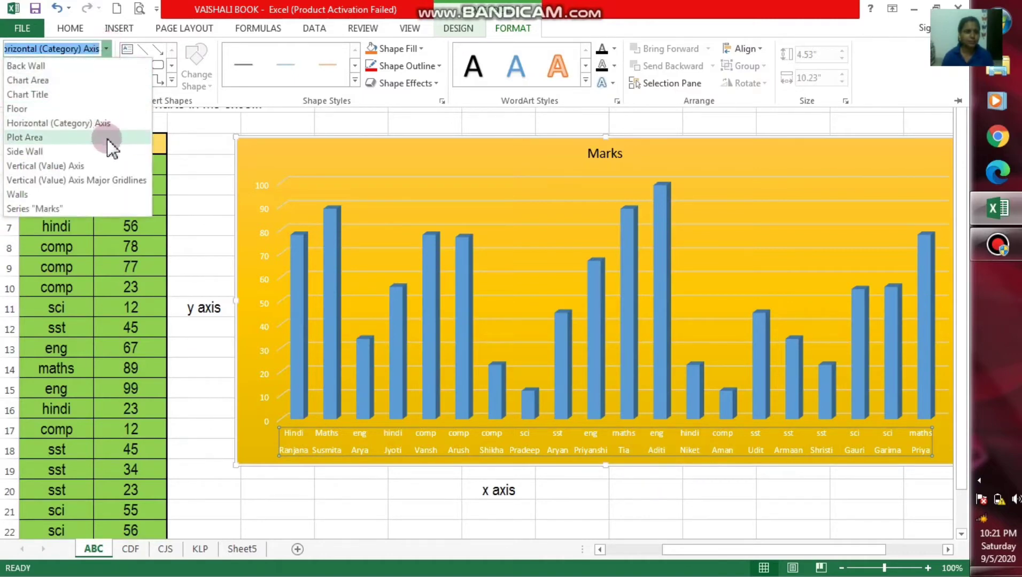
left_click(96, 166)
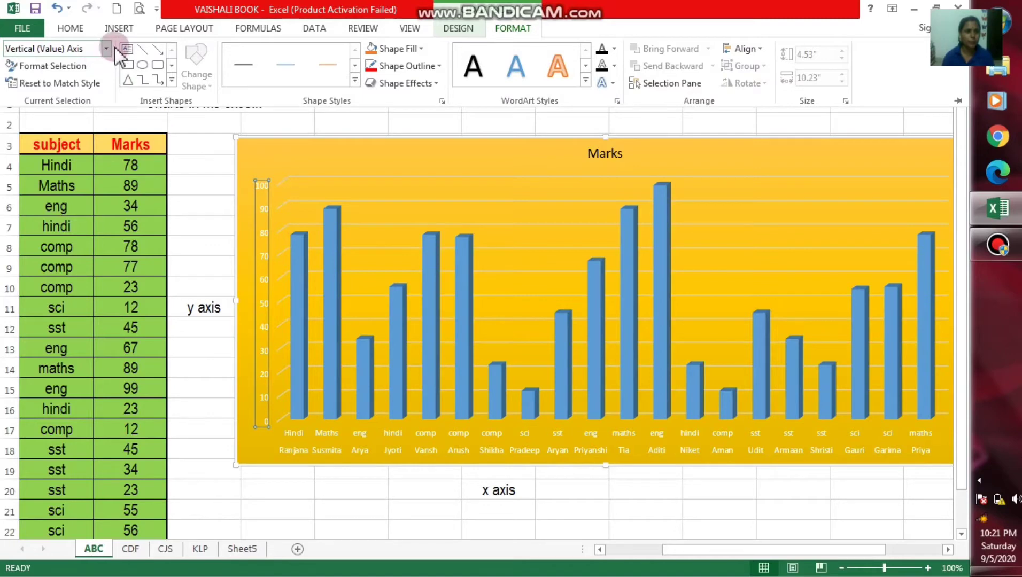
left_click(109, 47)
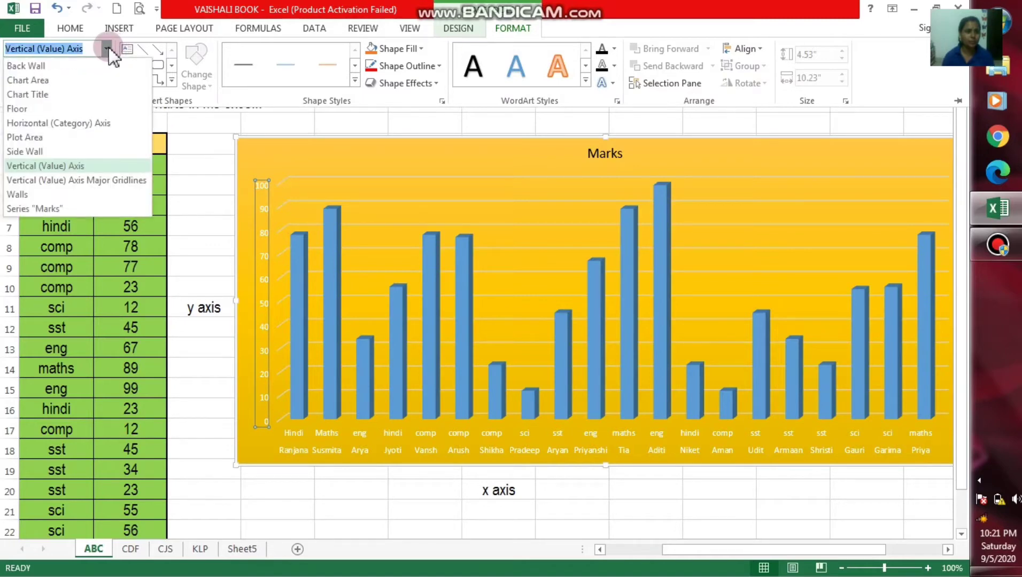
left_click(71, 195)
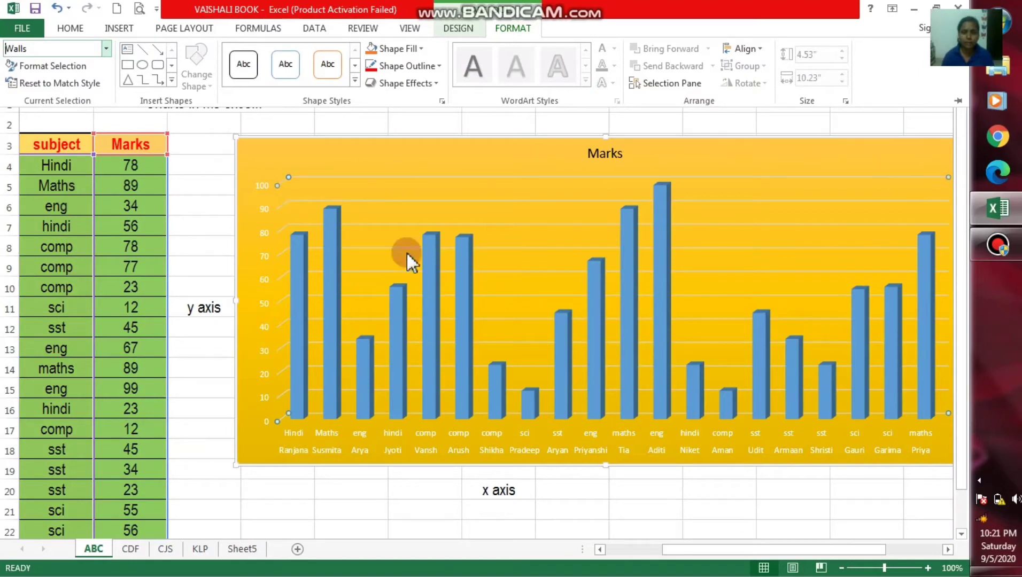
left_click(107, 49)
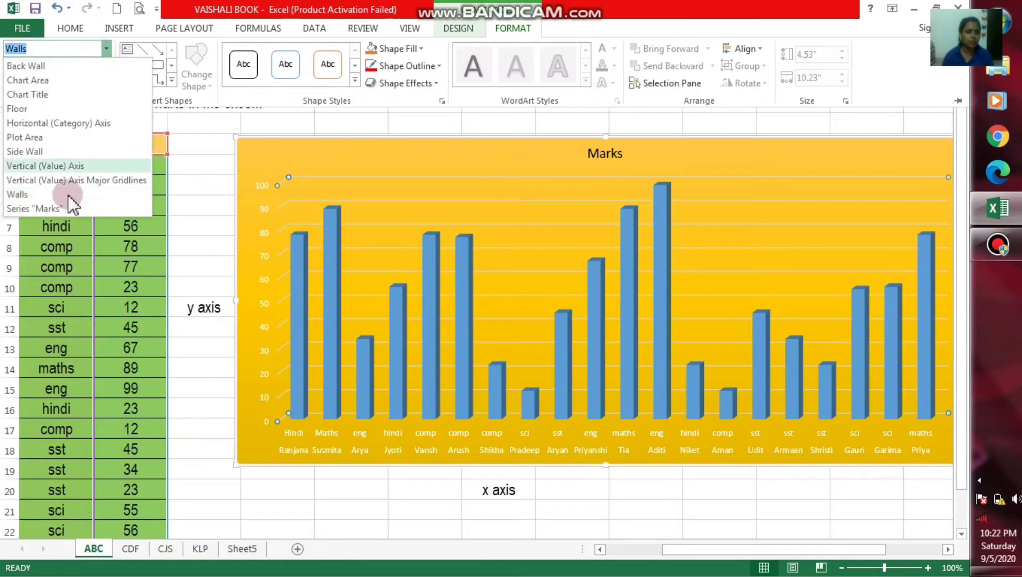
left_click(64, 212)
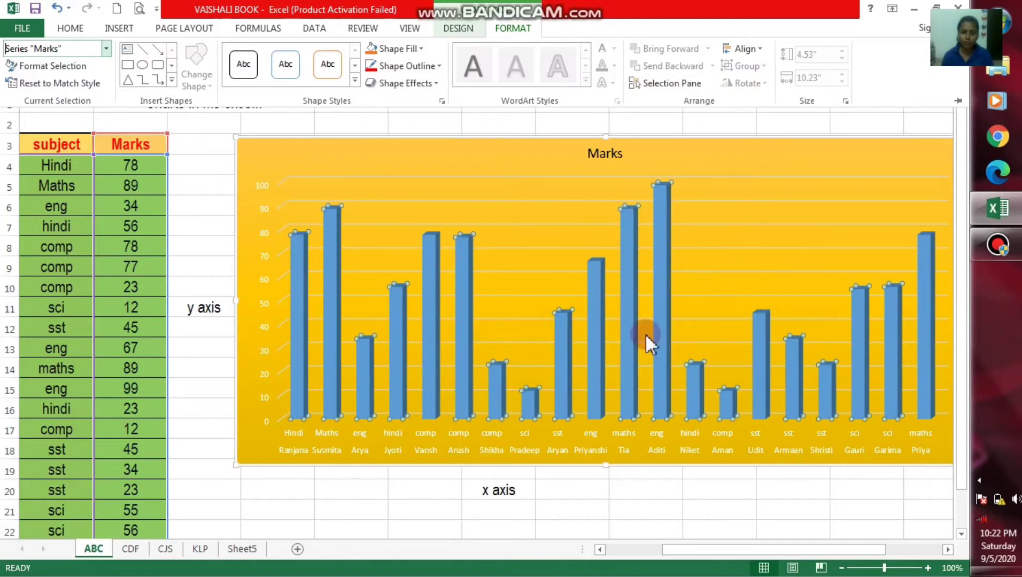
left_click(999, 251)
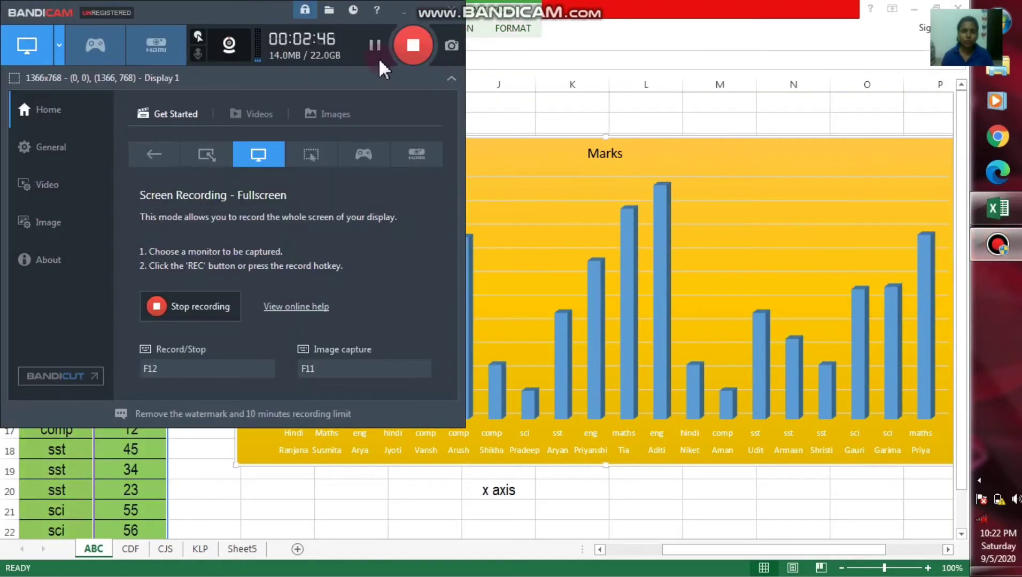
left_click(435, 18)
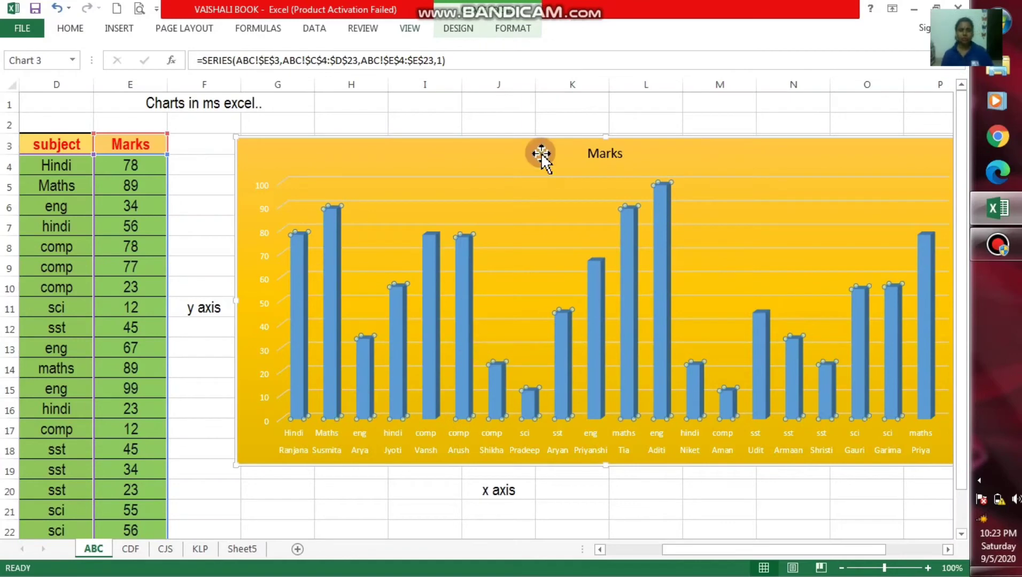
Enter 'rt' in cell K2 as the column chart label.
left_click(556, 118)
type("column cha")
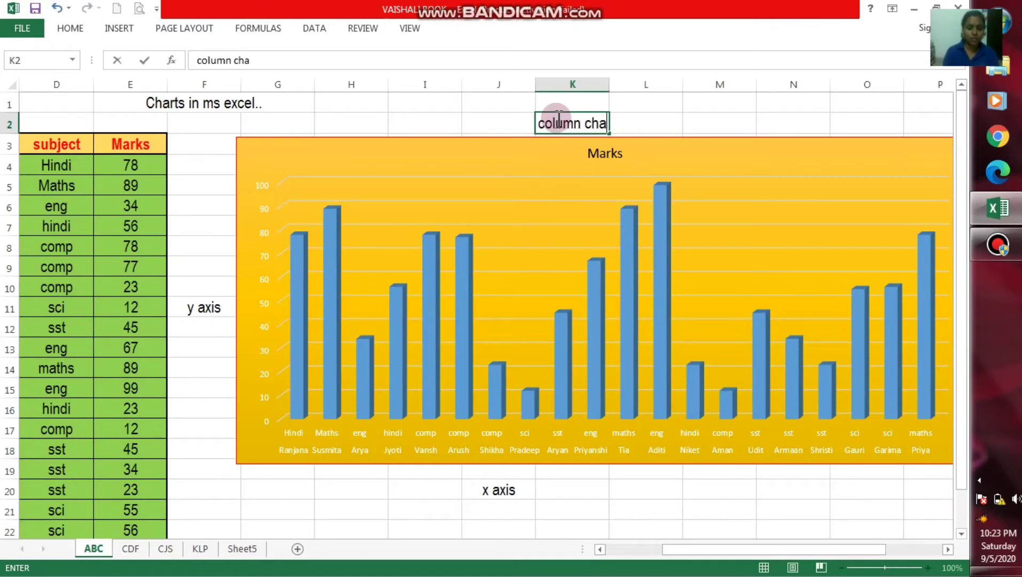
type("rt")
key("Return")
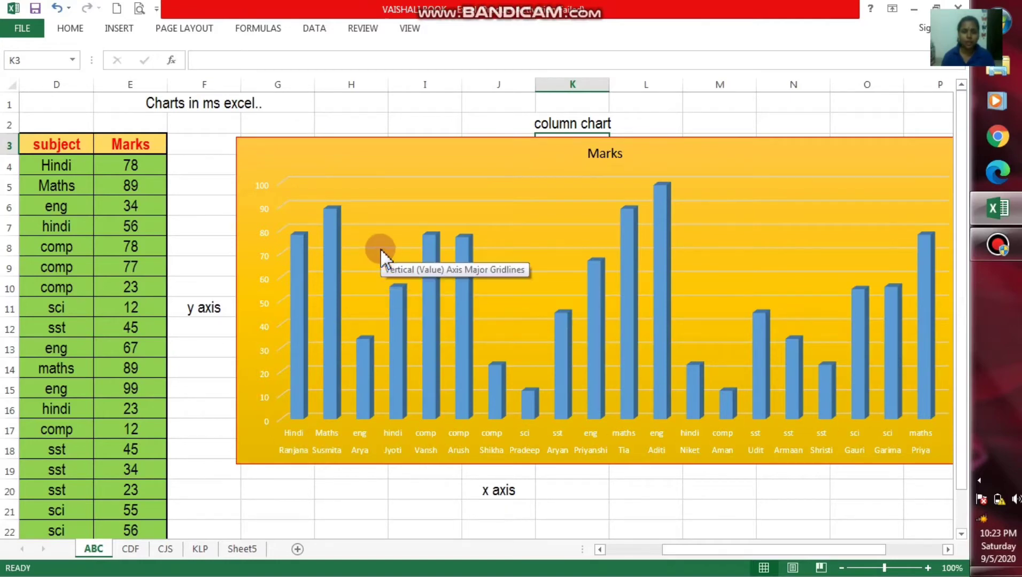
Select C3:E23, covering the Name, subject and Marks columns.
scroll(381, 251, "down", 2)
scroll(383, 254, "down", 2)
scroll(364, 252, "down", 1)
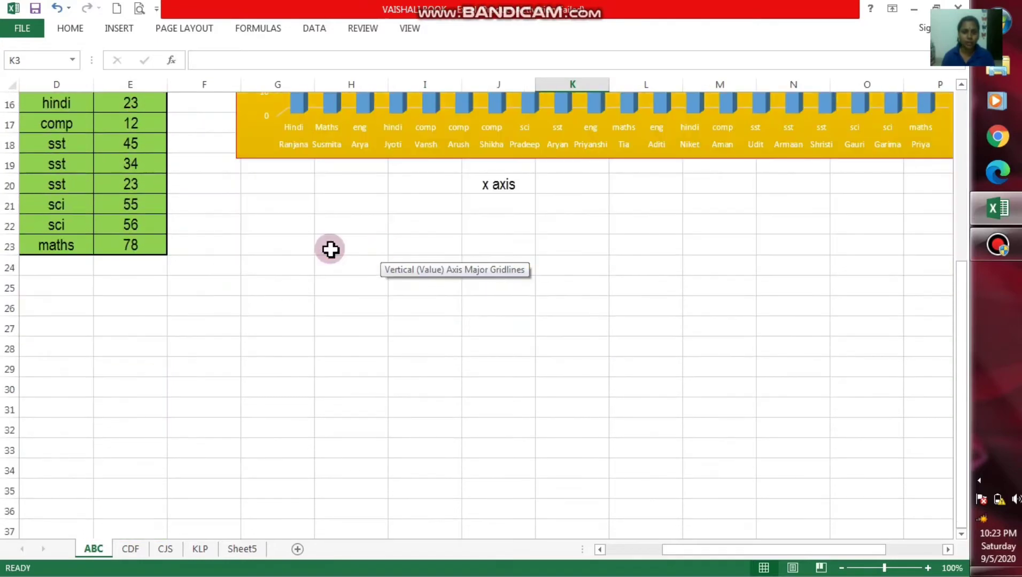
scroll(143, 224, "up", 3)
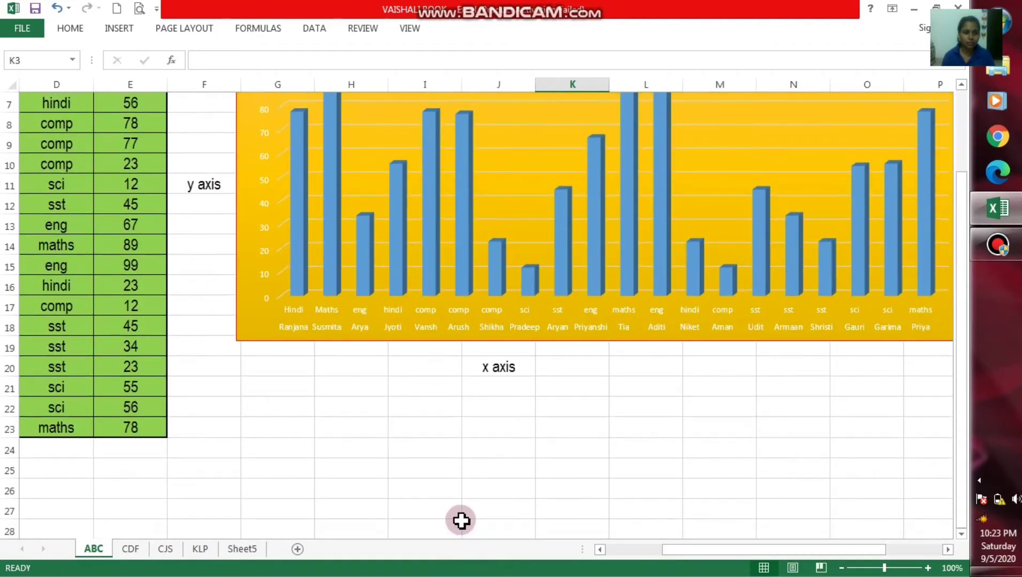
scroll(461, 510, "up", 2)
scroll(461, 511, "down", 1)
scroll(461, 500, "down", 7)
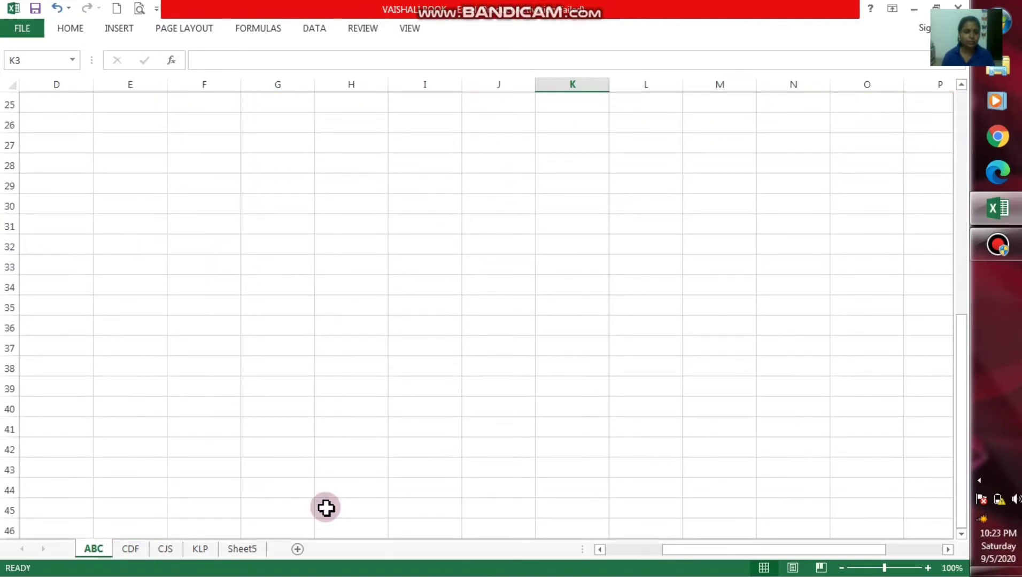
scroll(326, 507, "up", 4)
left_click_drag(753, 549, 601, 571)
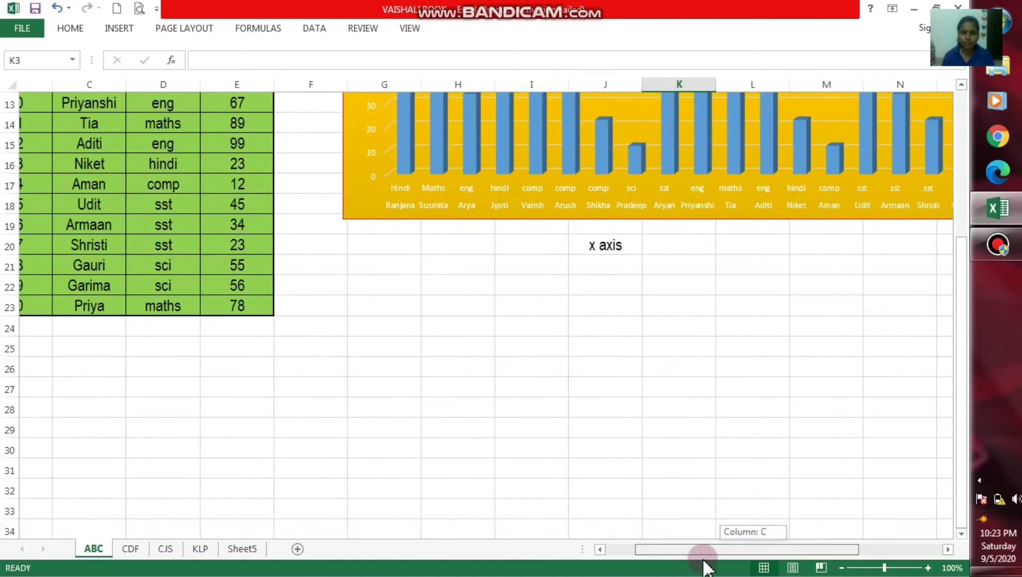
scroll(7, 467, "up", 4)
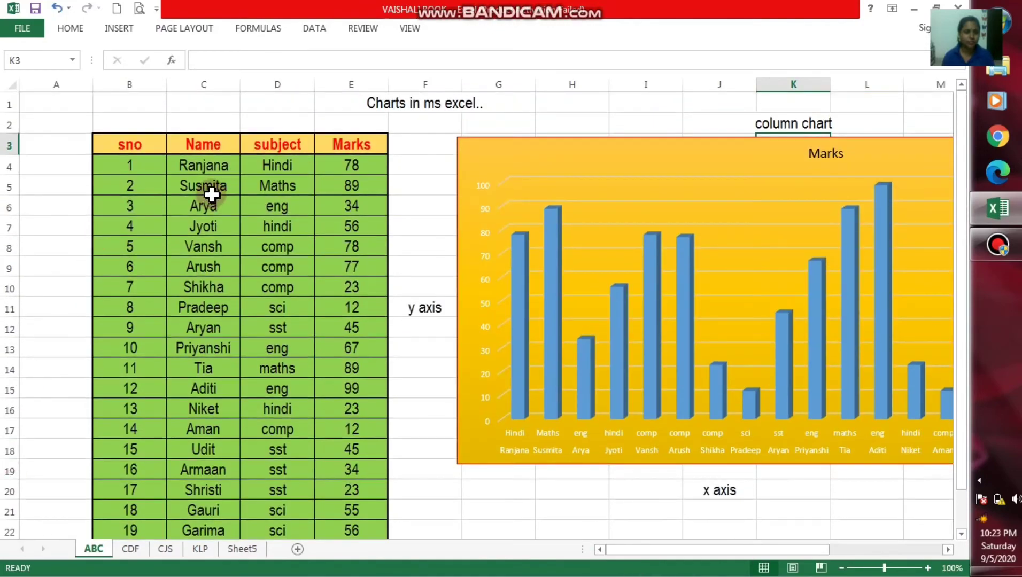
mouse_move(202, 144)
left_mouse_down()
mouse_move(370, 141)
mouse_move(376, 383)
mouse_move(349, 511)
mouse_move(355, 570)
mouse_move(331, 496)
left_mouse_up()
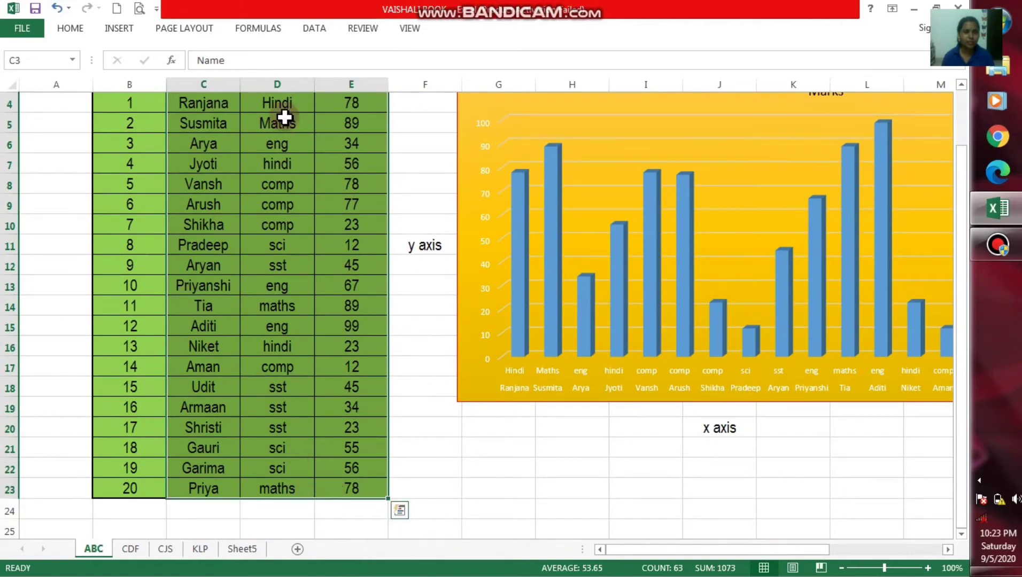
Insert a bar chart of the selected marks from the Bar Chart list.
left_click(118, 26)
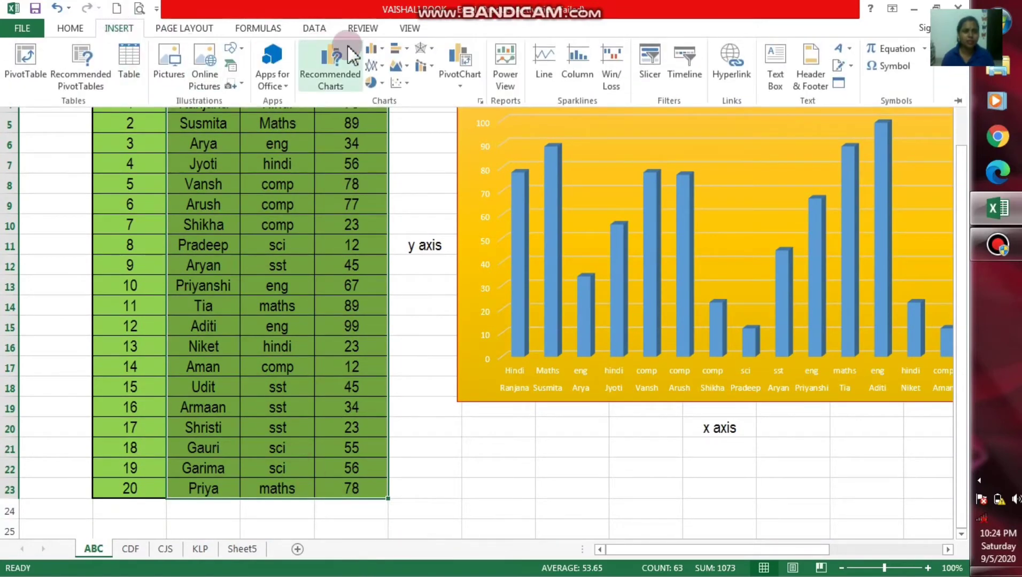
left_click(399, 51)
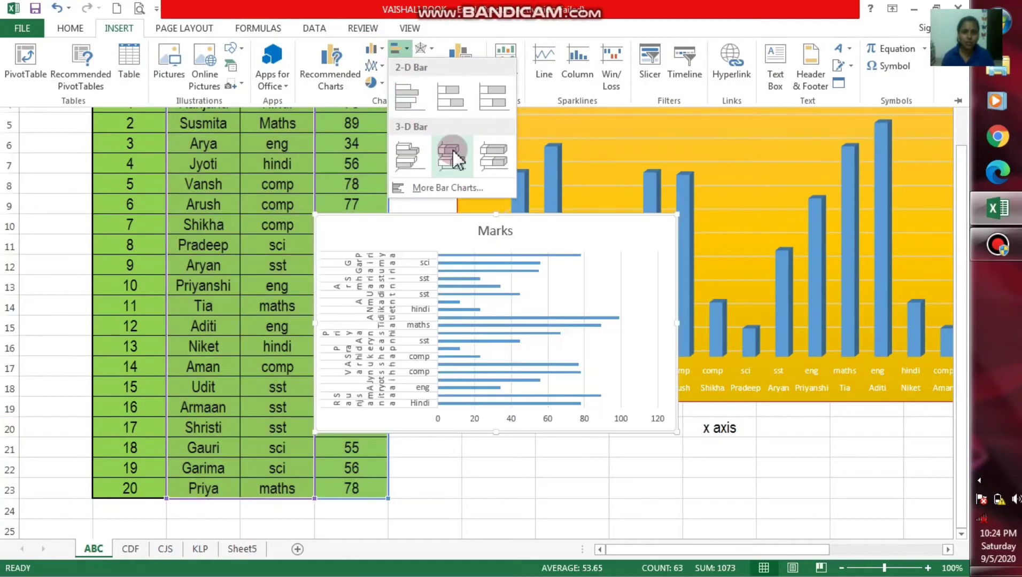
left_click(448, 93)
Move the new Marks bar chart below the column chart.
left_click_drag(526, 233, 657, 452)
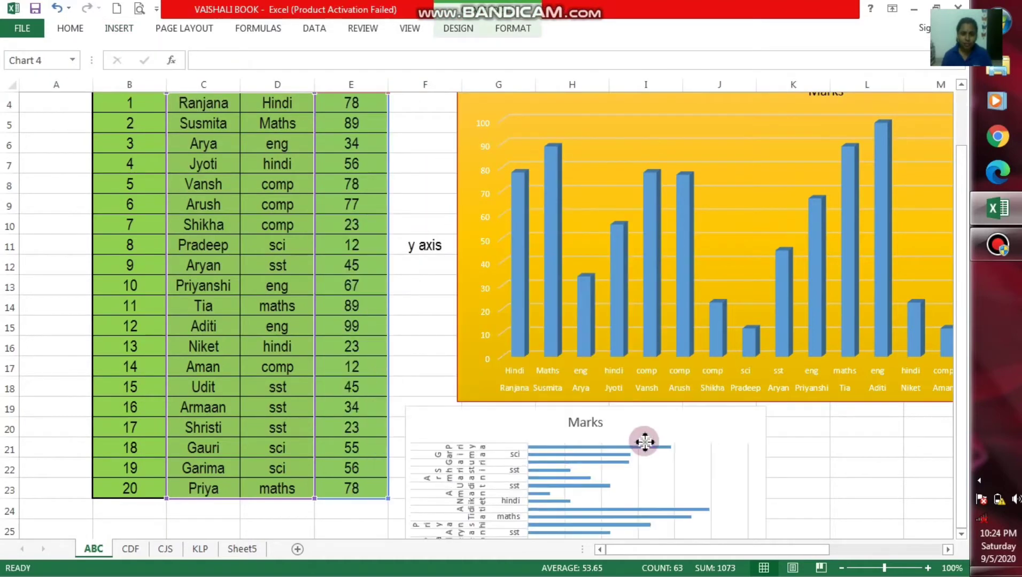
scroll(657, 452, "down", 2)
scroll(646, 406, "down", 2)
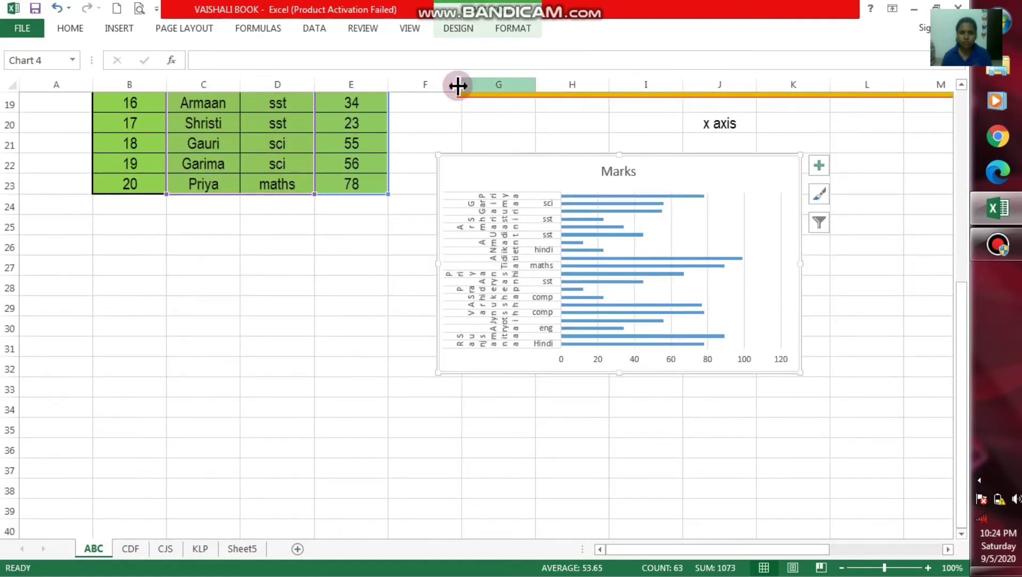
mouse_move(495, 169)
left_mouse_down()
mouse_move(553, 220)
mouse_move(512, 255)
left_mouse_up()
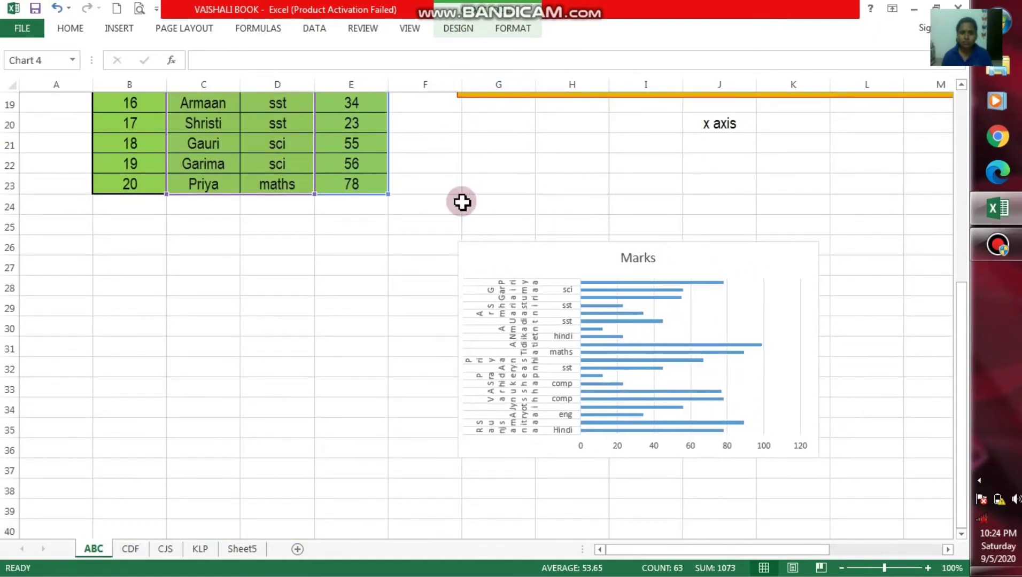
Enter 'Bar charts' in H24, then make the Marks bar chart larger and taller.
left_click(549, 205)
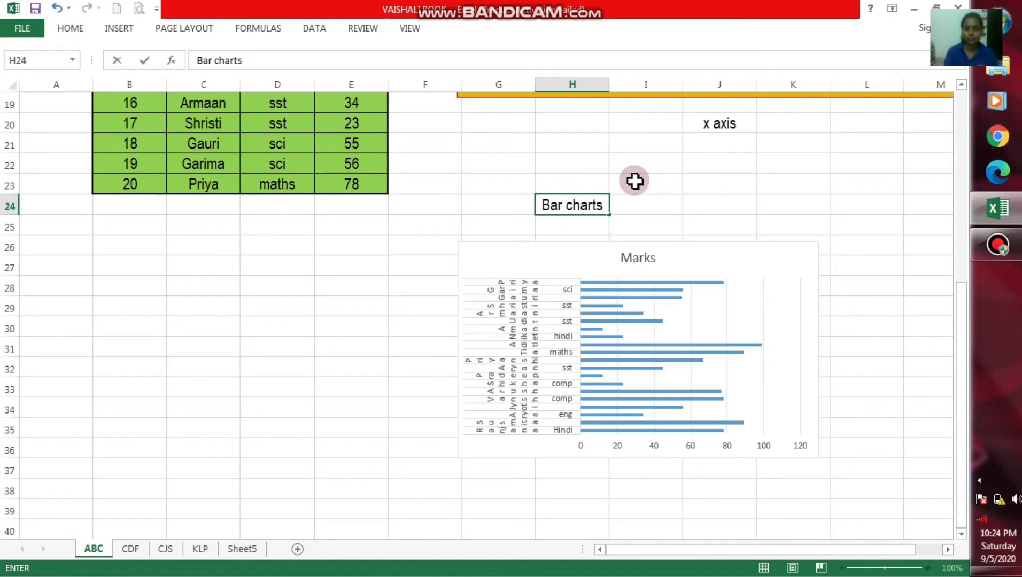
key("Return")
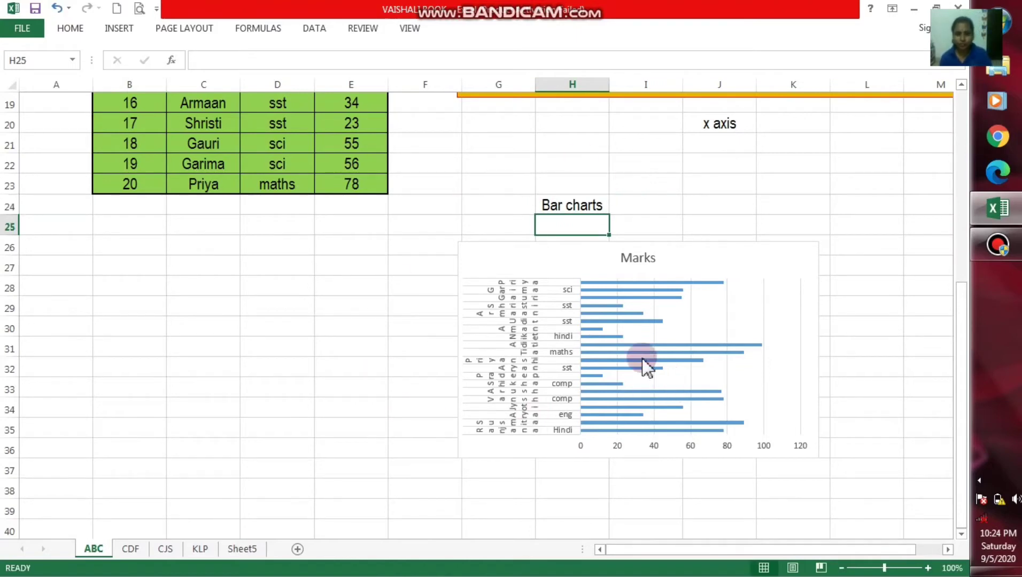
left_click(596, 344)
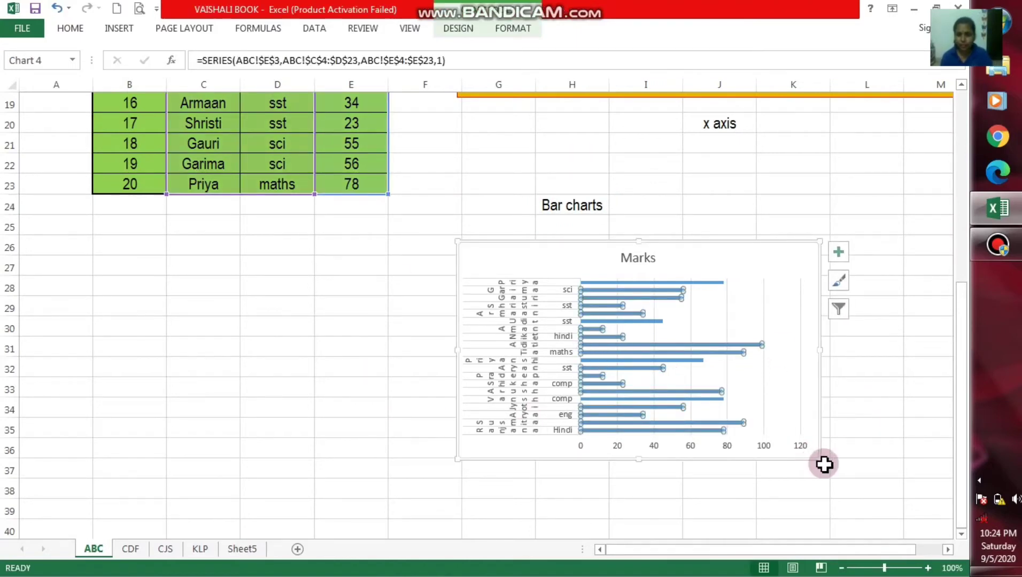
left_click_drag(818, 459, 933, 541)
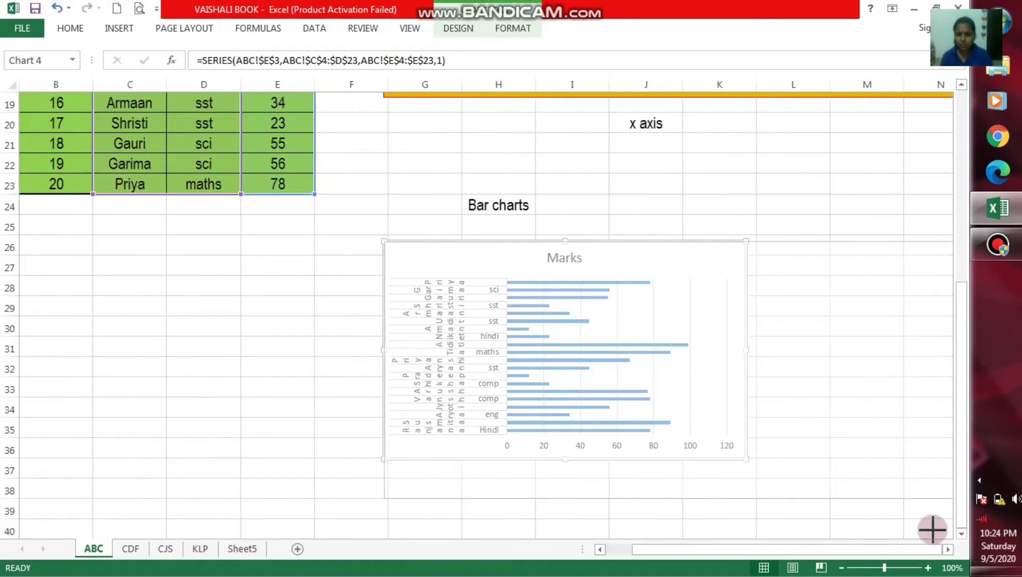
left_click_drag(933, 542, 933, 541)
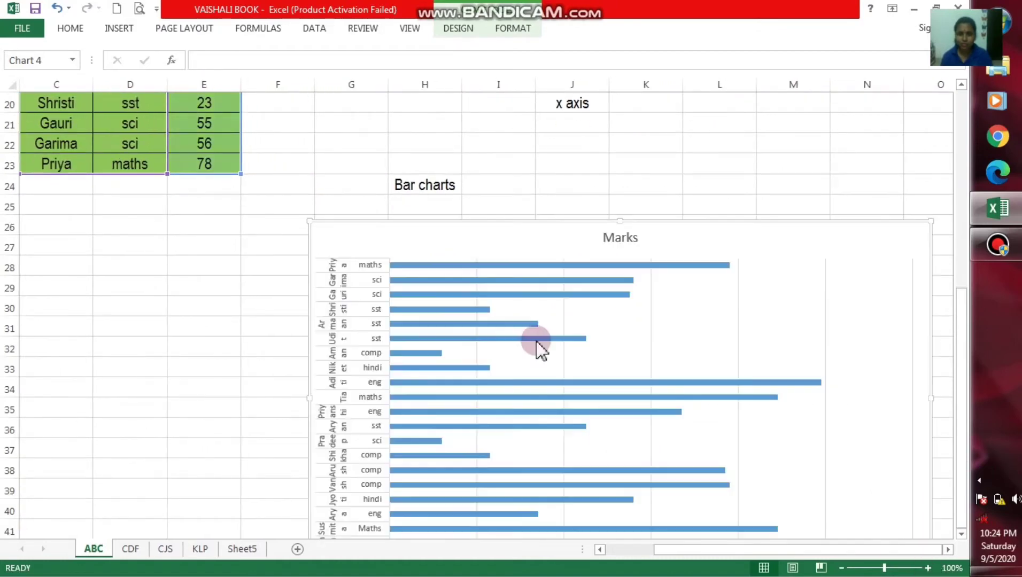
scroll(401, 348, "down", 2)
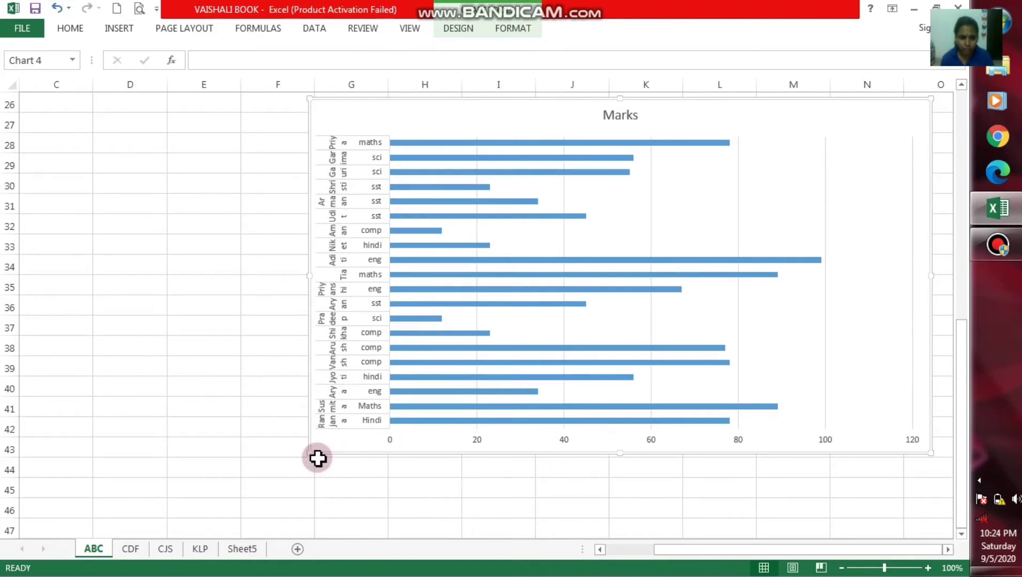
left_click_drag(309, 453, 321, 535)
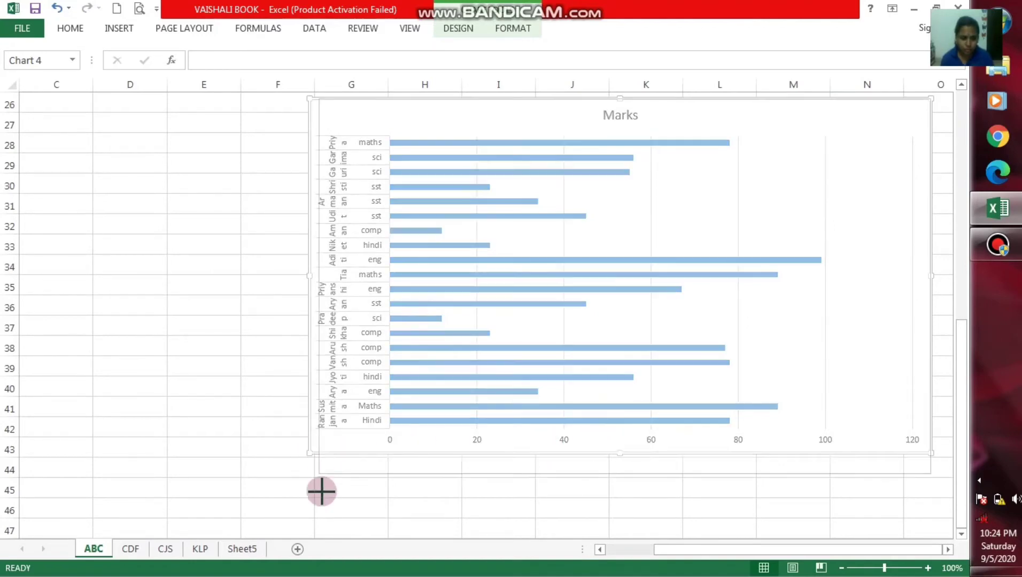
left_click(394, 370)
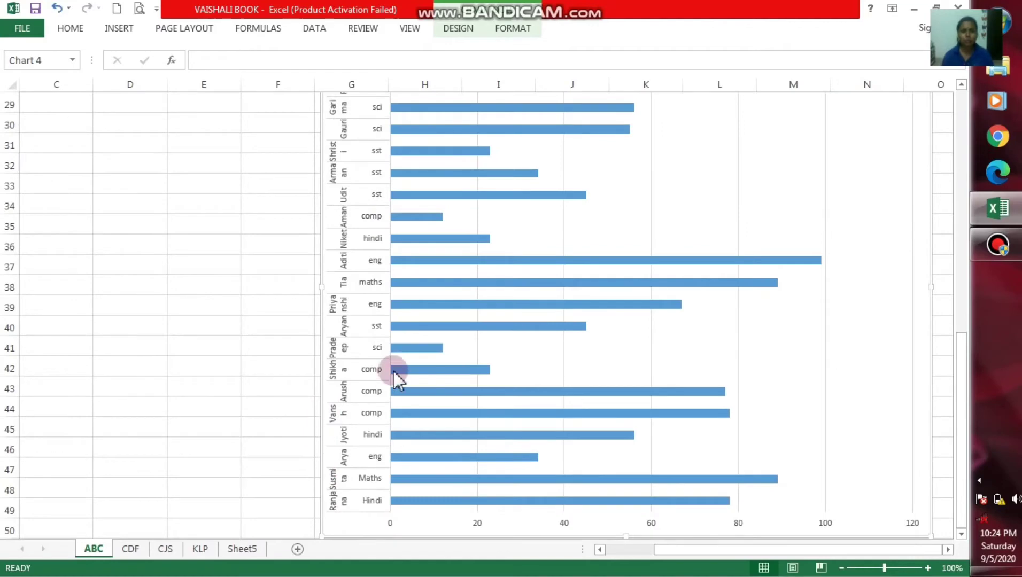
scroll(420, 343, "up", 3)
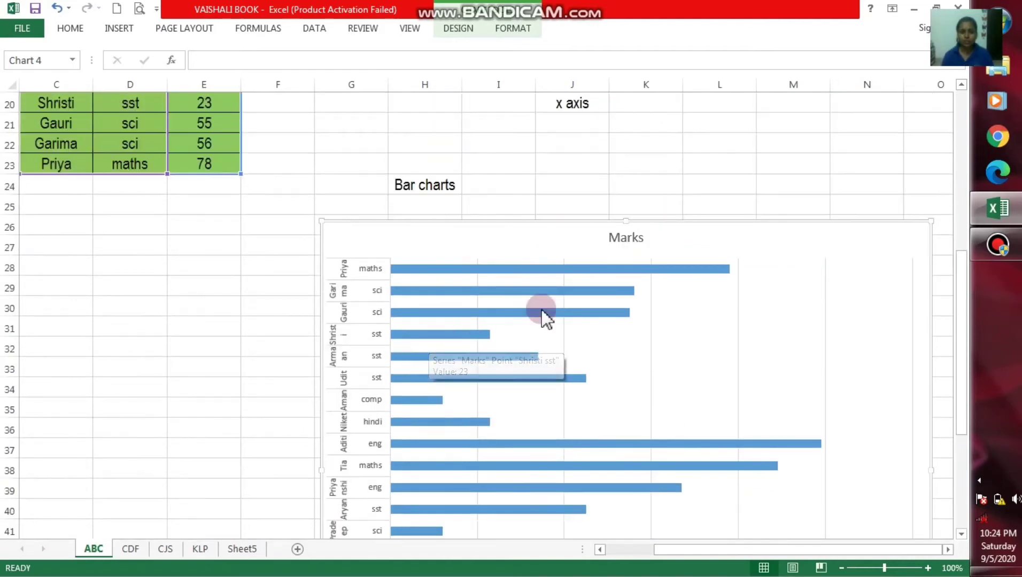
Give the bar chart's plot area a standard Red shape fill after trying an orange style.
left_click(720, 293)
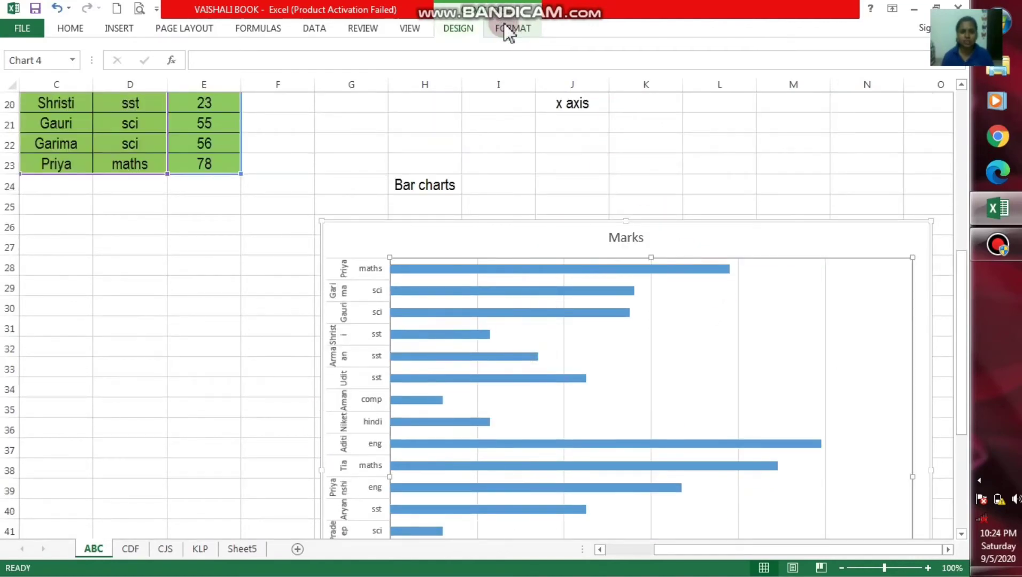
left_click(507, 28)
left_click(355, 80)
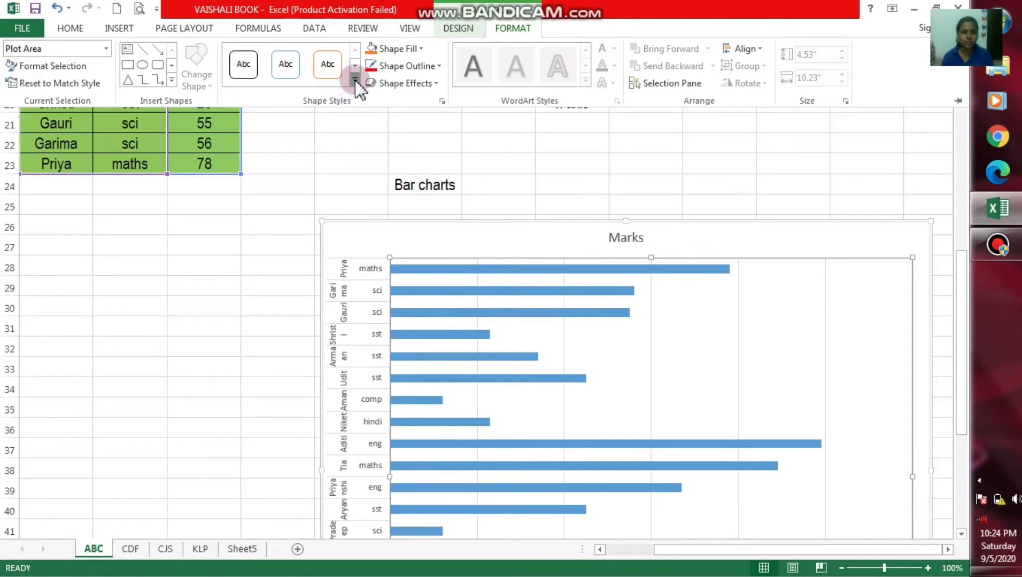
left_click(326, 236)
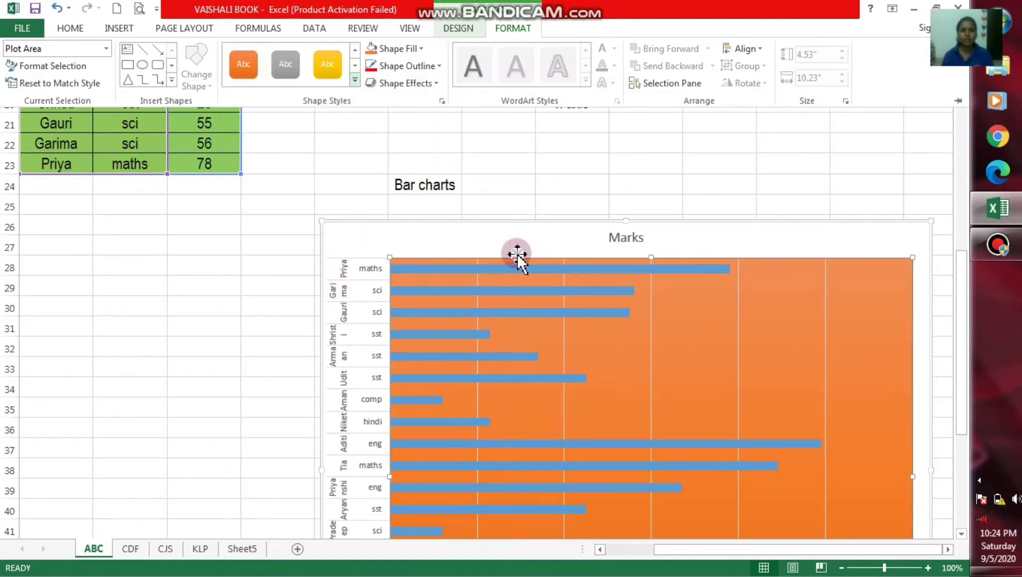
left_click(406, 51)
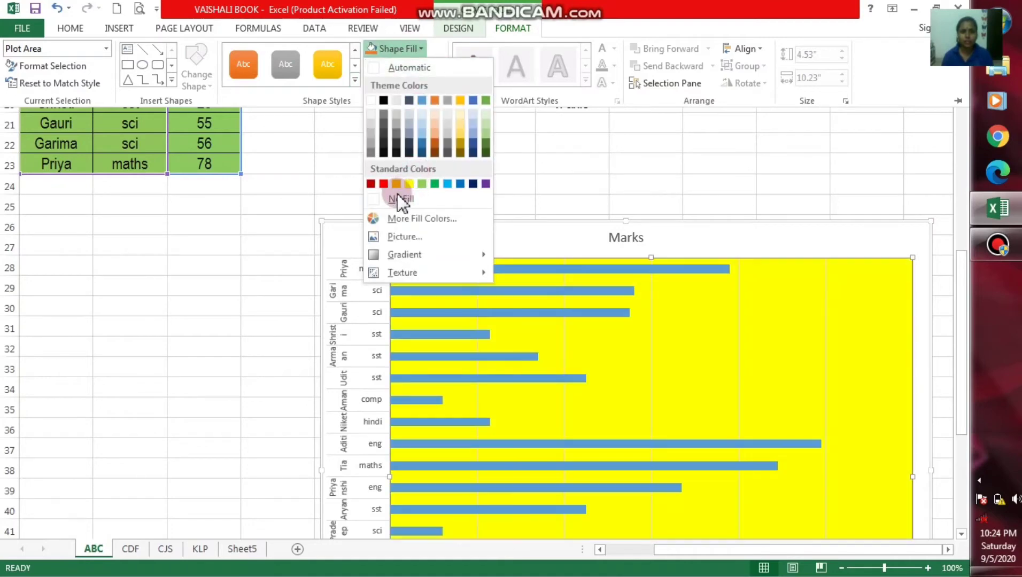
left_click(380, 183)
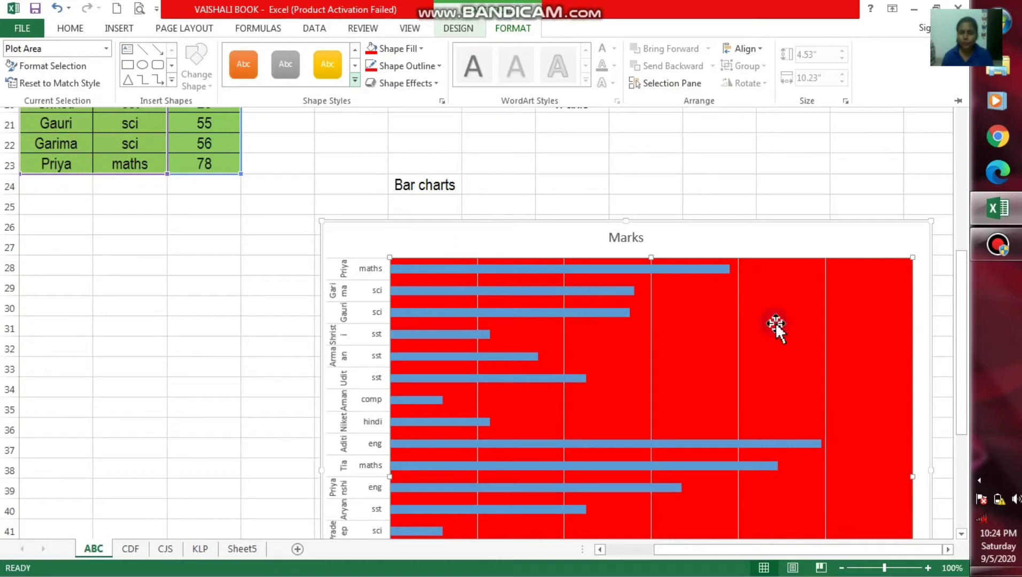
key("ctrl+F1")
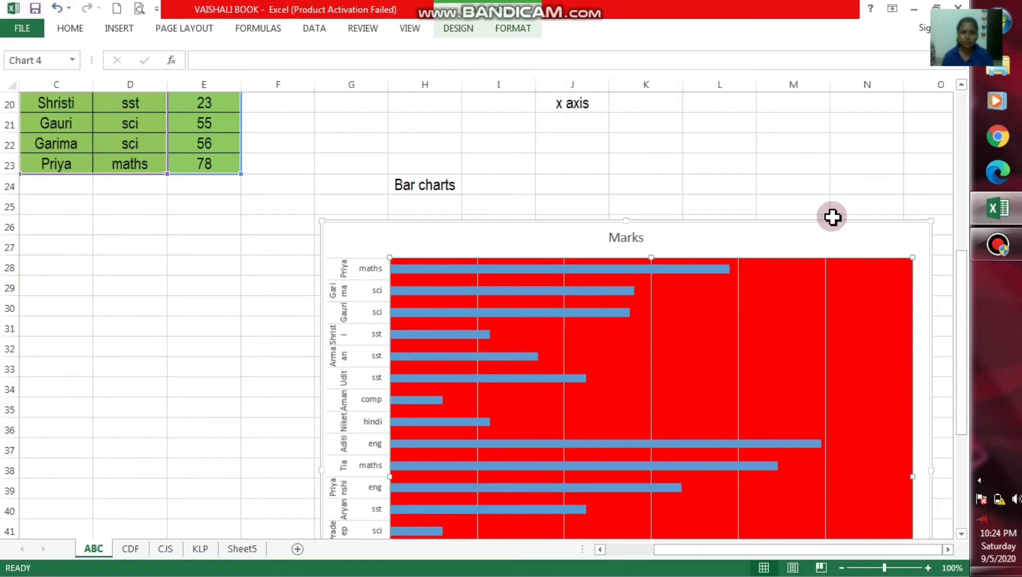
mouse_move(958, 296)
left_mouse_down()
mouse_move(980, 393)
mouse_move(974, 346)
left_mouse_up()
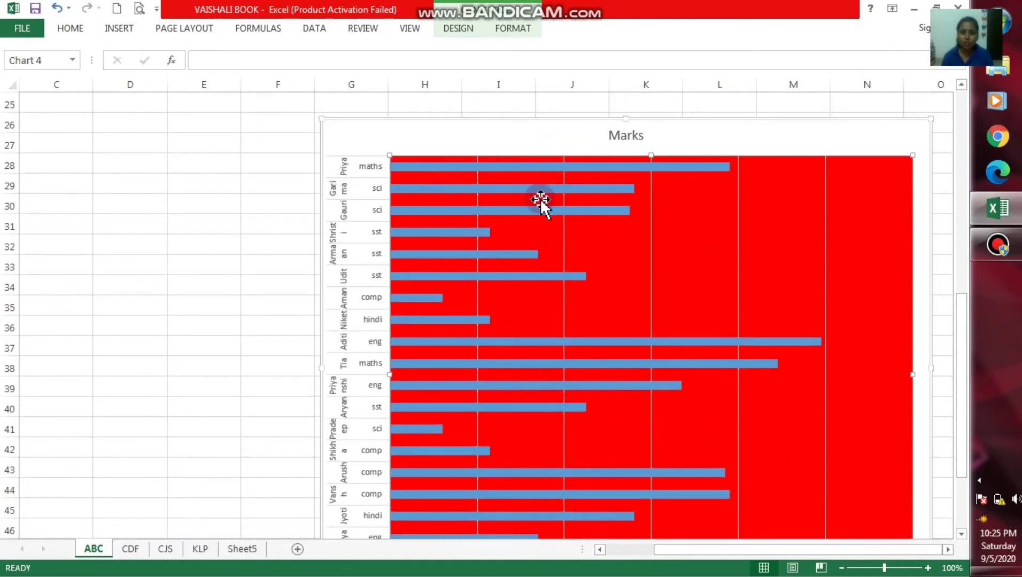
scroll(589, 374, "up", 4)
scroll(589, 278, "up", 3)
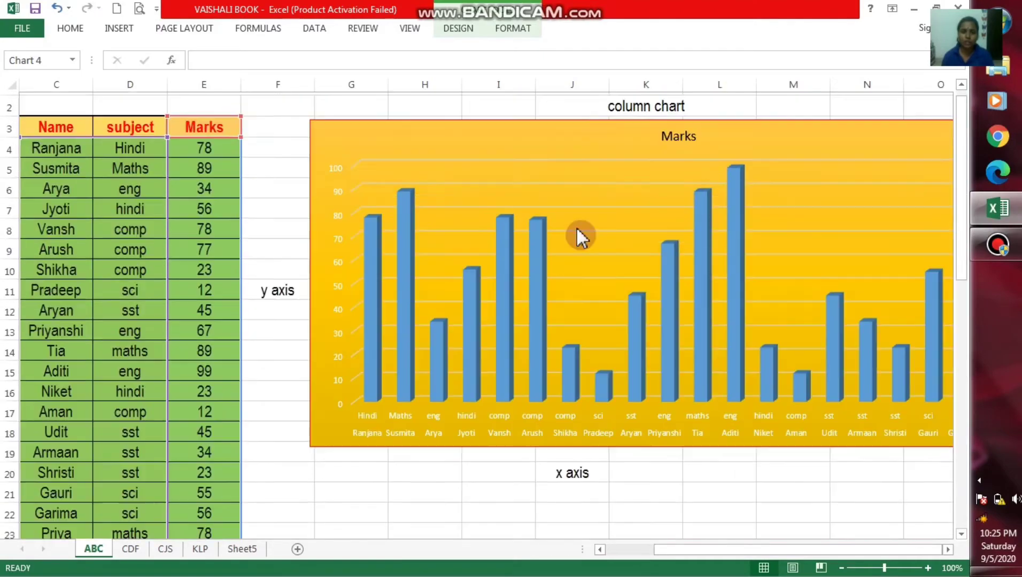
scroll(581, 235, "up", 1)
scroll(501, 318, "down", 4)
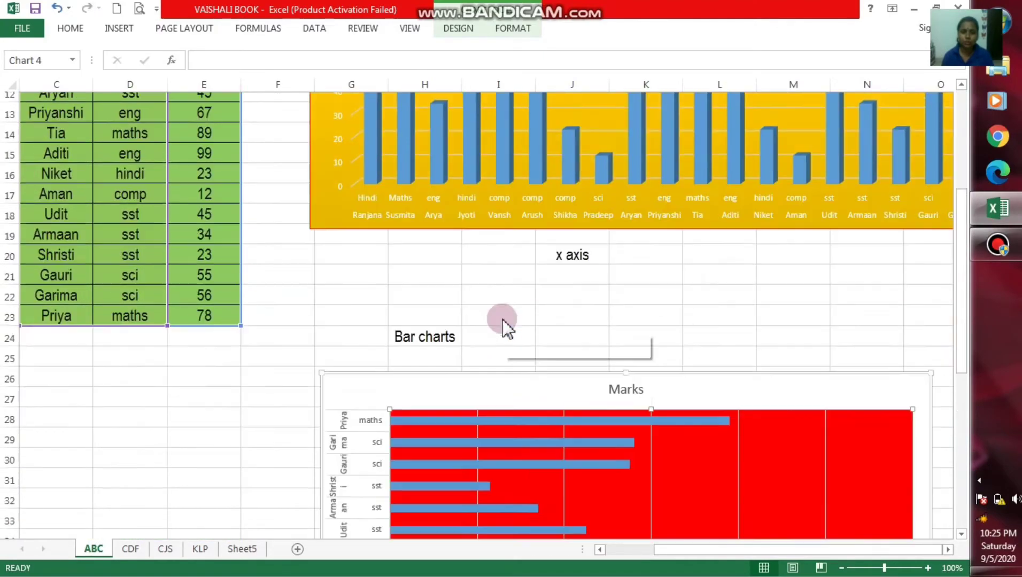
scroll(502, 320, "down", 4)
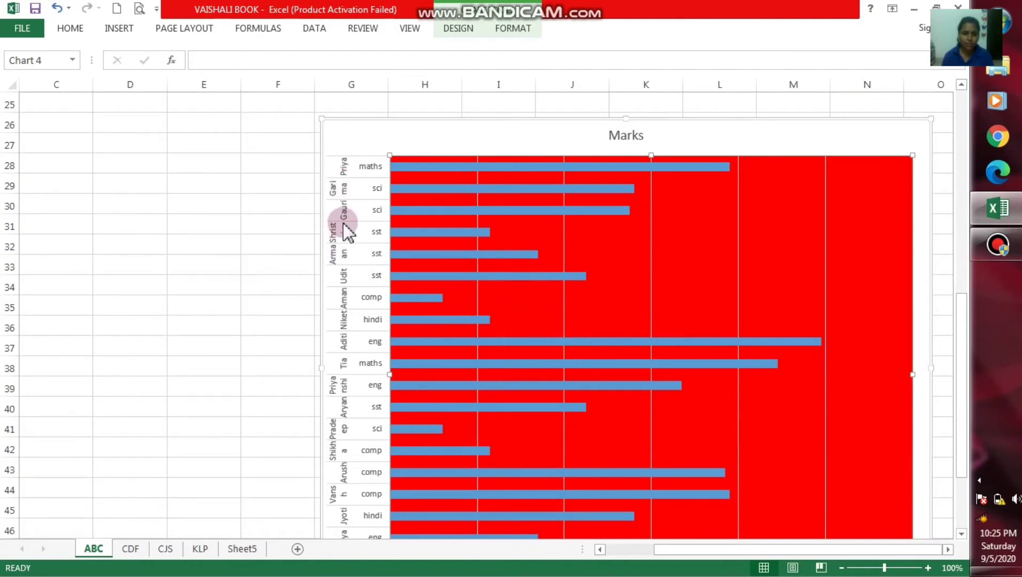
scroll(321, 417, "down", 1)
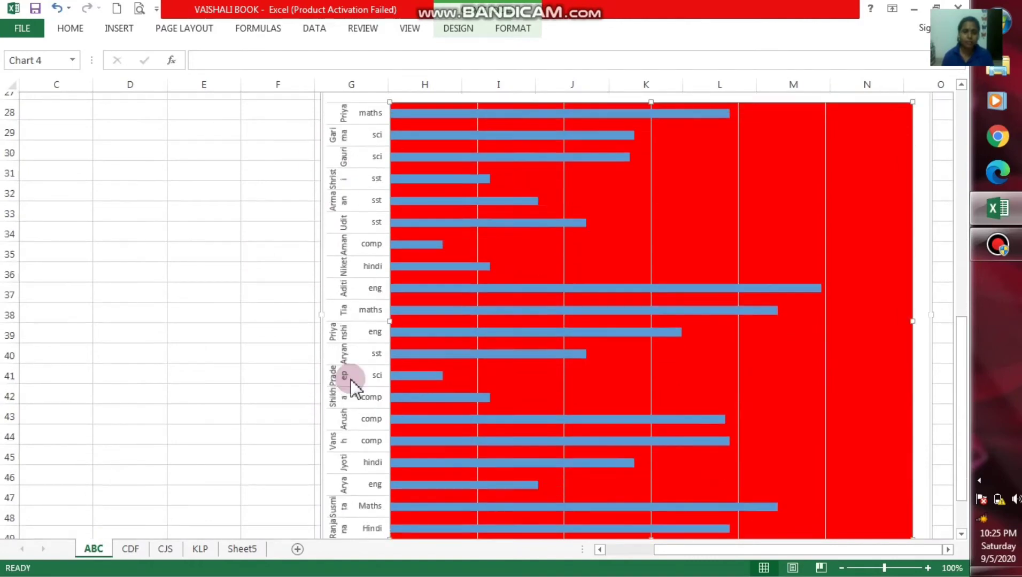
scroll(356, 369, "down", 2)
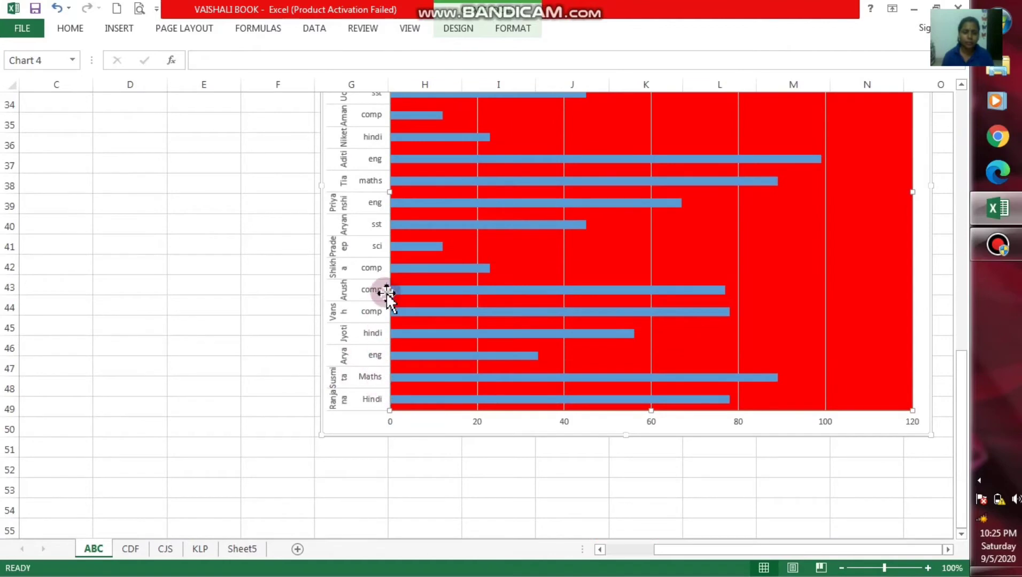
scroll(383, 292, "up", 3)
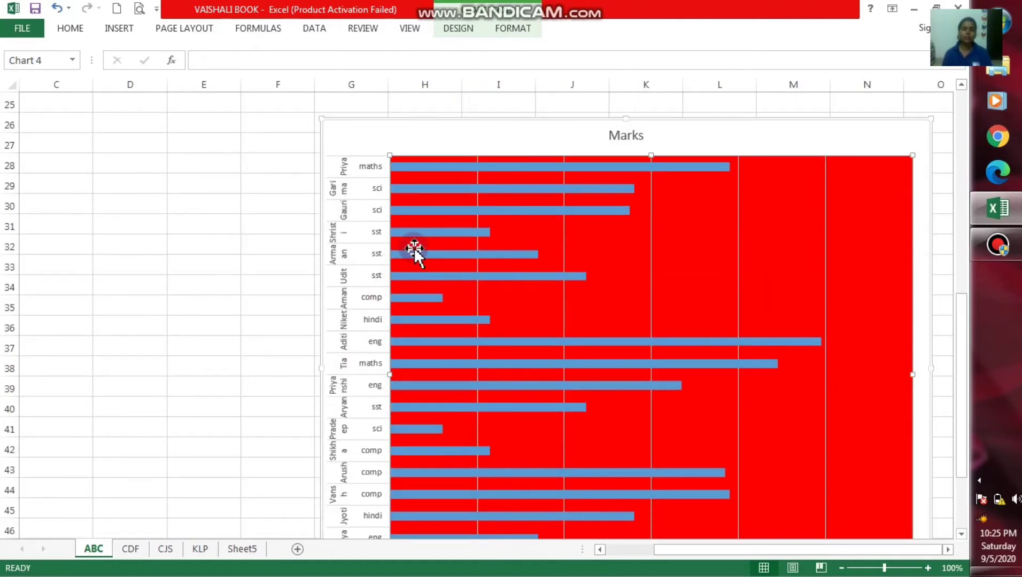
left_click(515, 215)
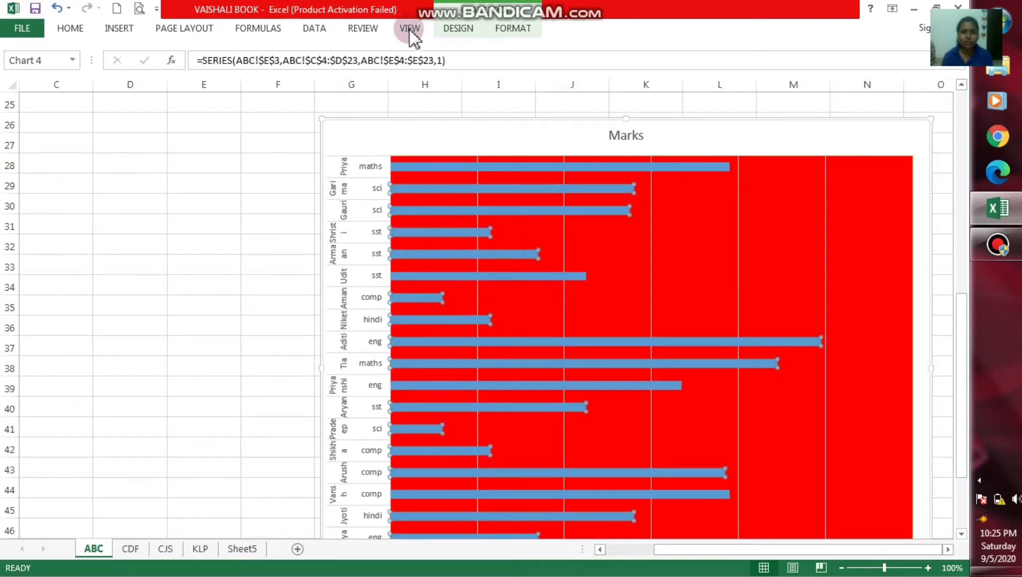
left_click(465, 29)
left_click(505, 29)
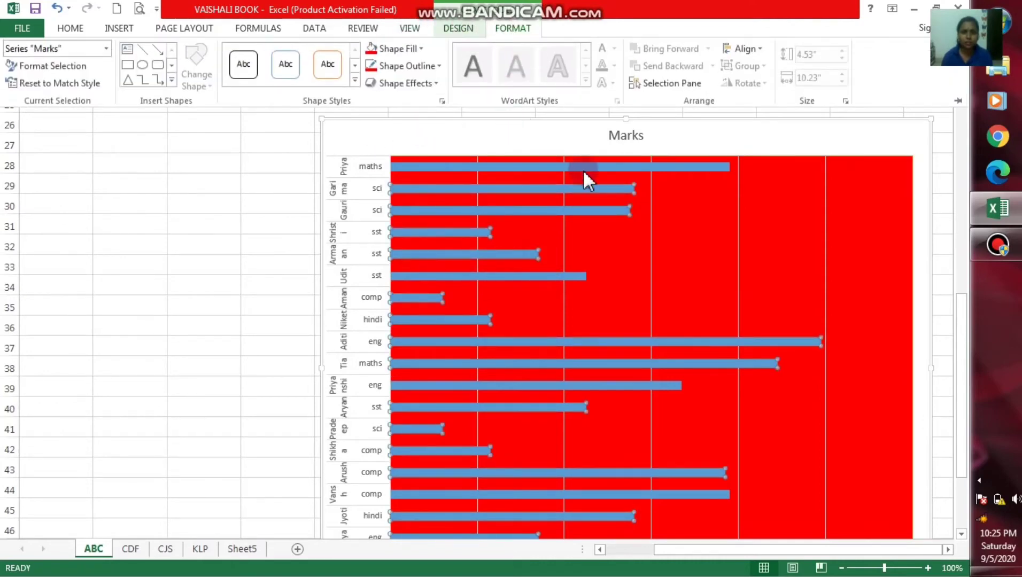
left_click(854, 170)
left_click(856, 165)
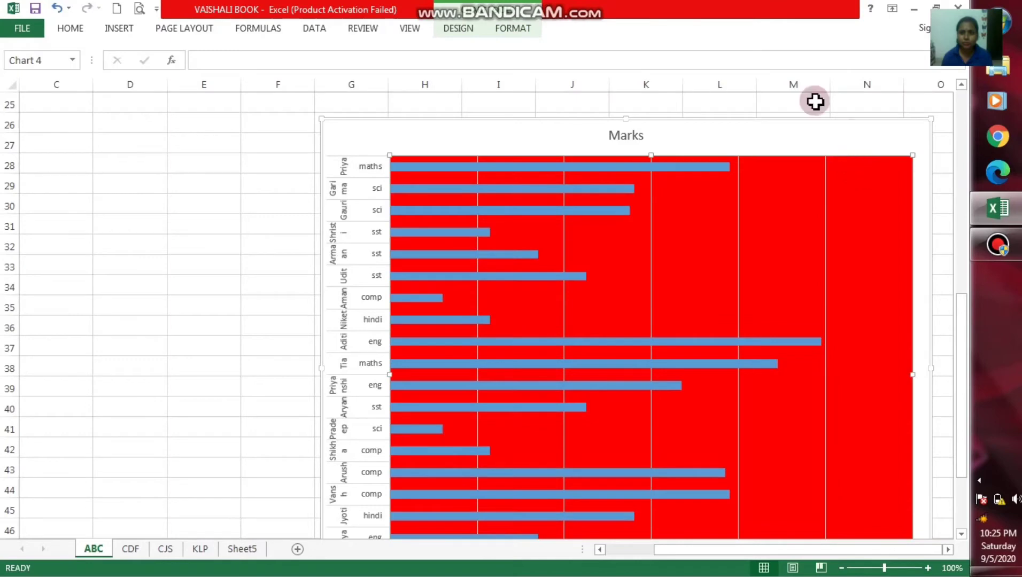
left_click(505, 30)
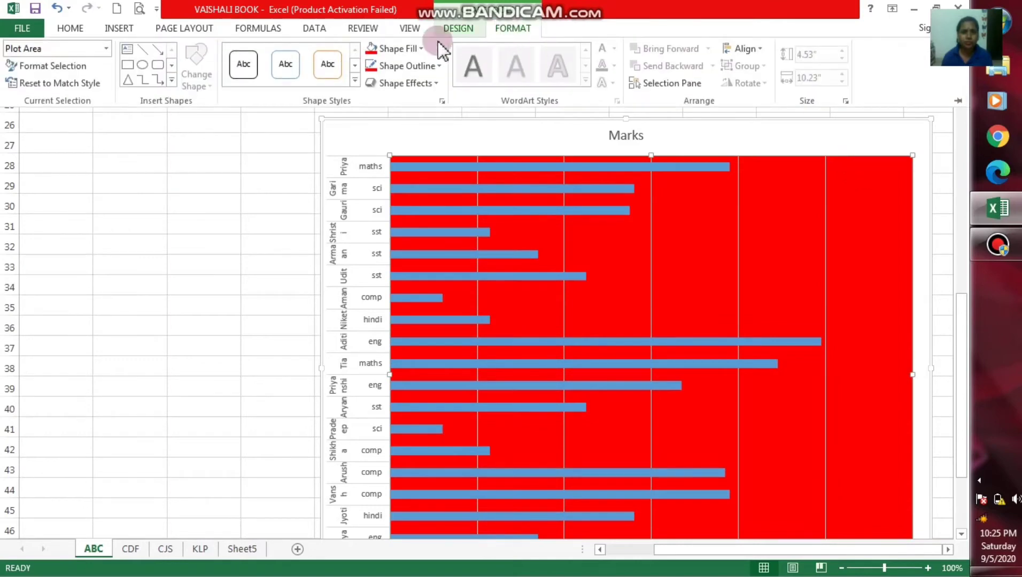
Change the Marks bar chart to the 3-D Clustered Bar type.
left_click(568, 75)
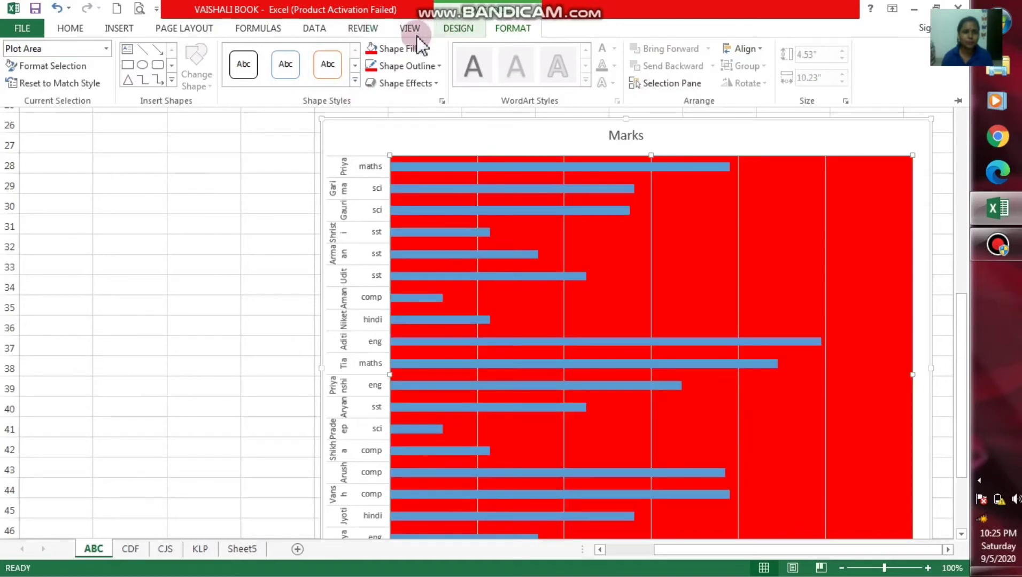
left_click(120, 27)
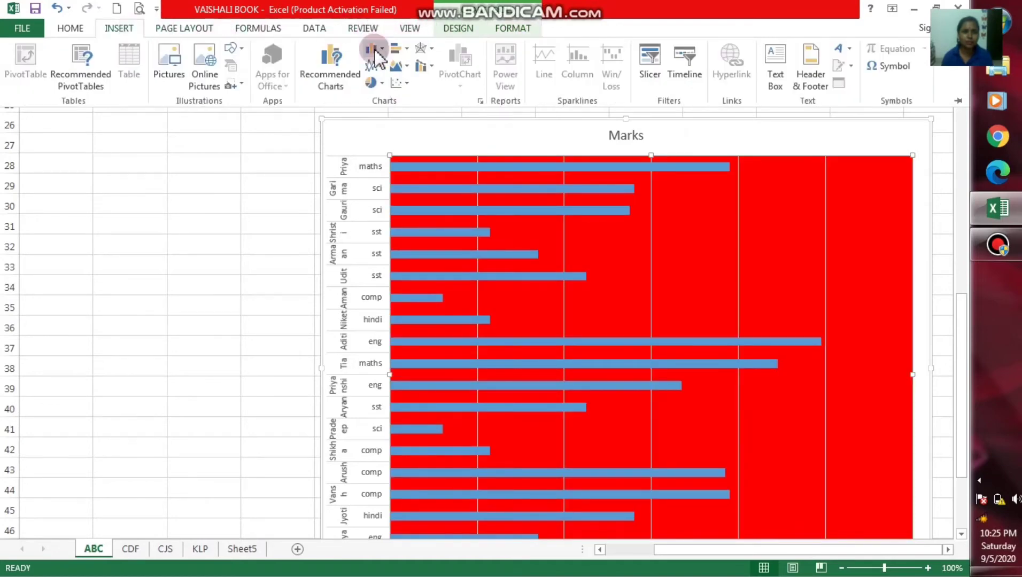
left_click(402, 54)
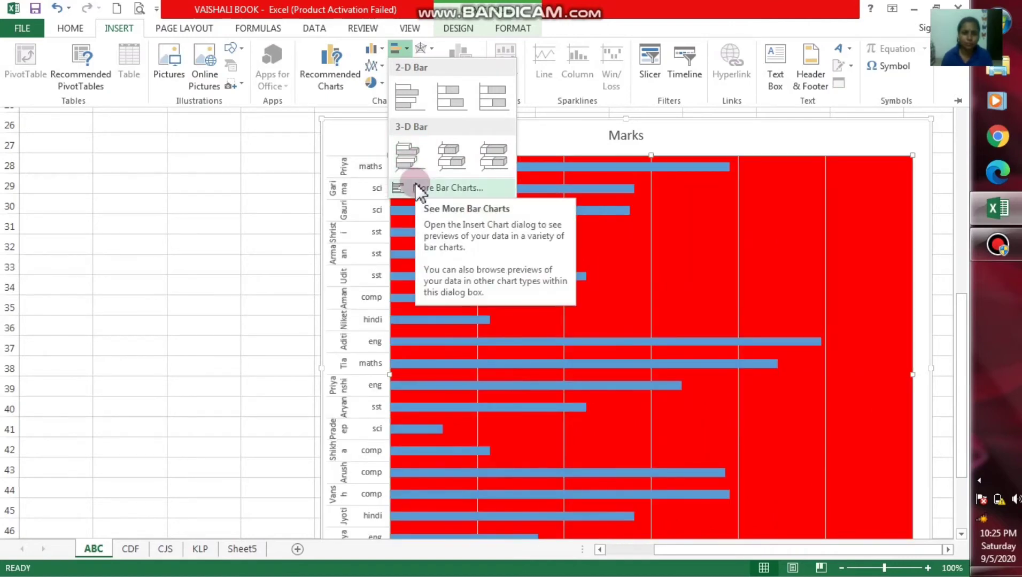
left_click(412, 151)
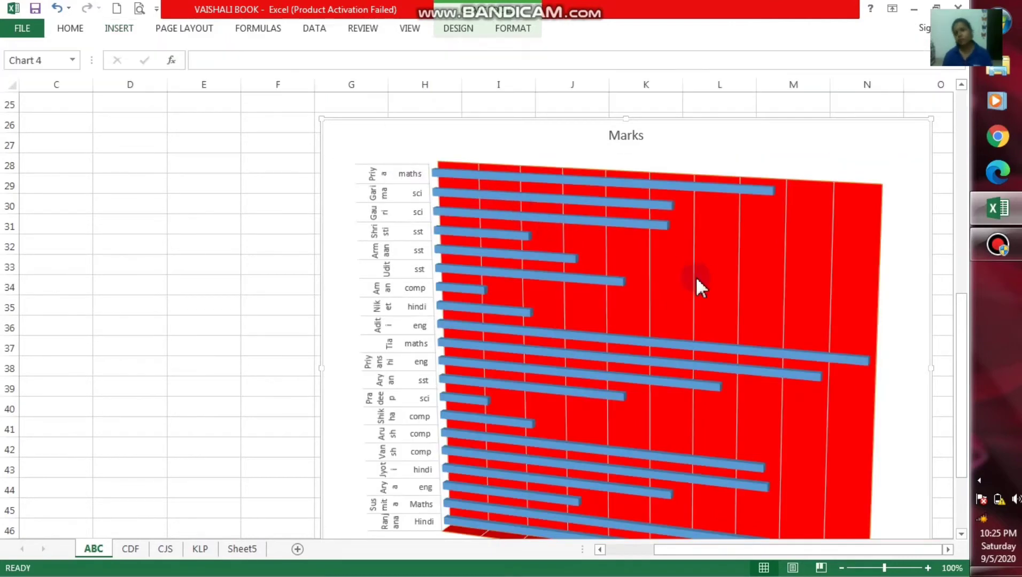
scroll(712, 291, "down", 2)
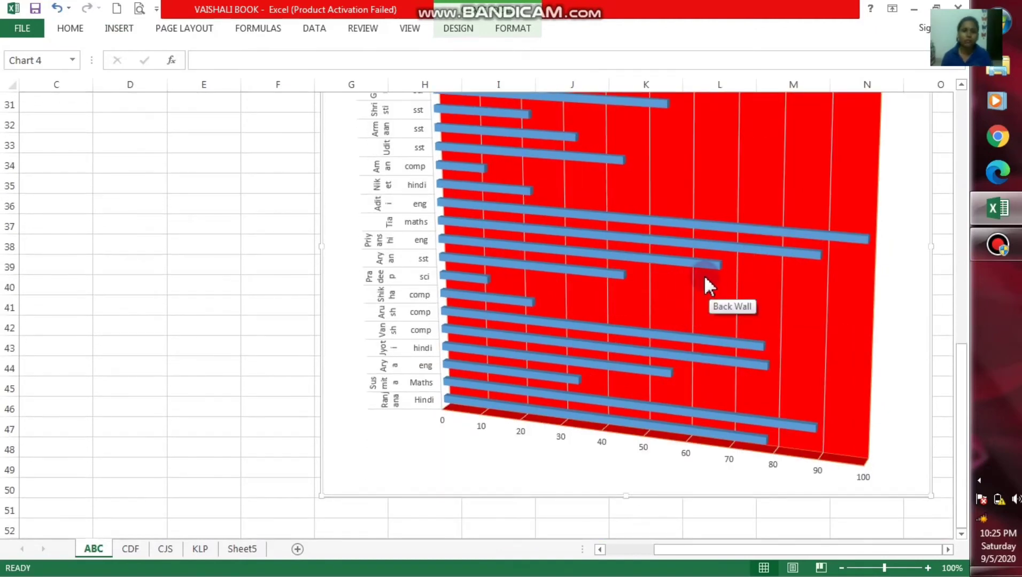
scroll(704, 272, "down", 3)
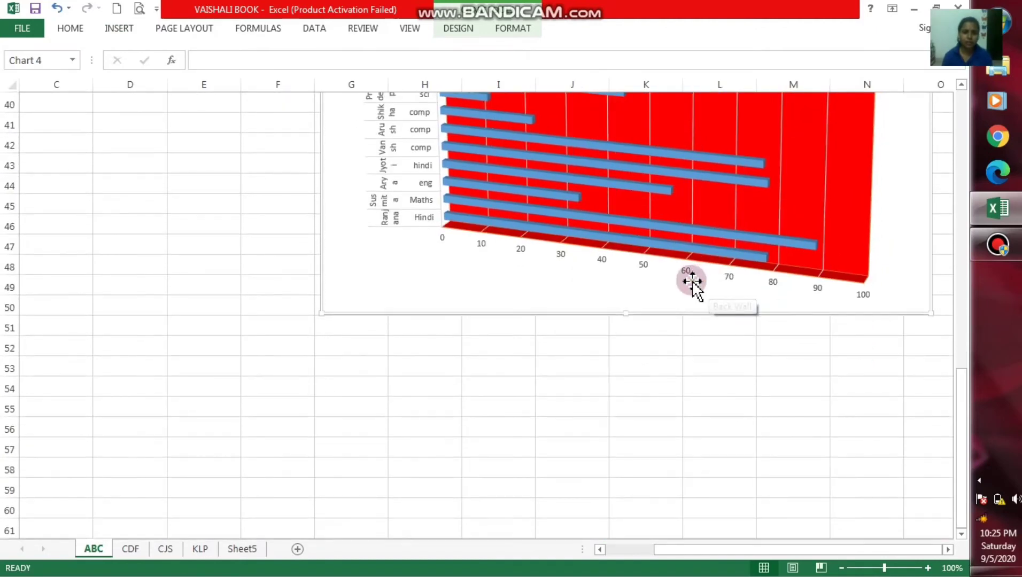
scroll(695, 281, "down", 1)
scroll(685, 284, "down", 1)
scroll(170, 266, "up", 4)
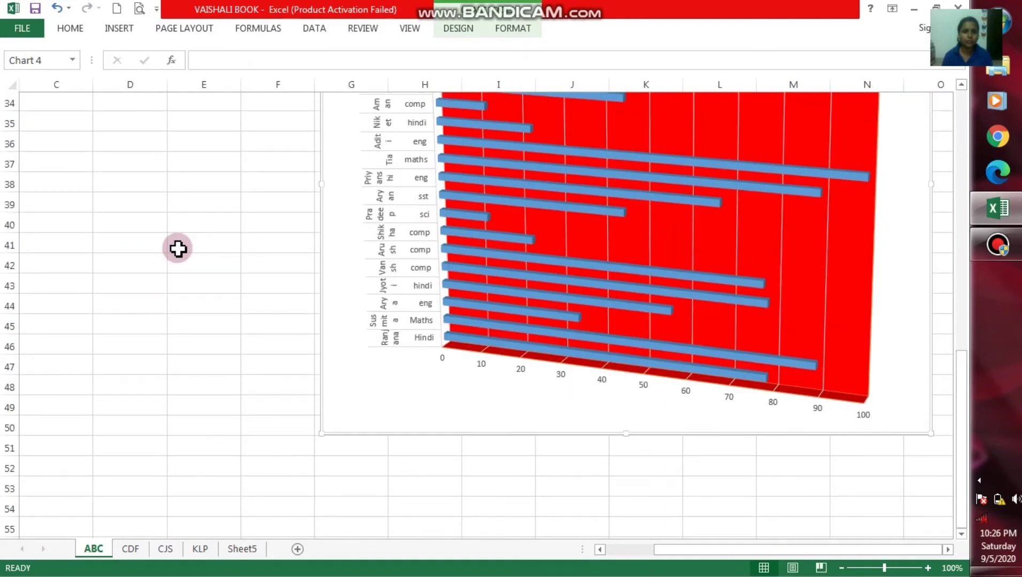
scroll(178, 246, "up", 11)
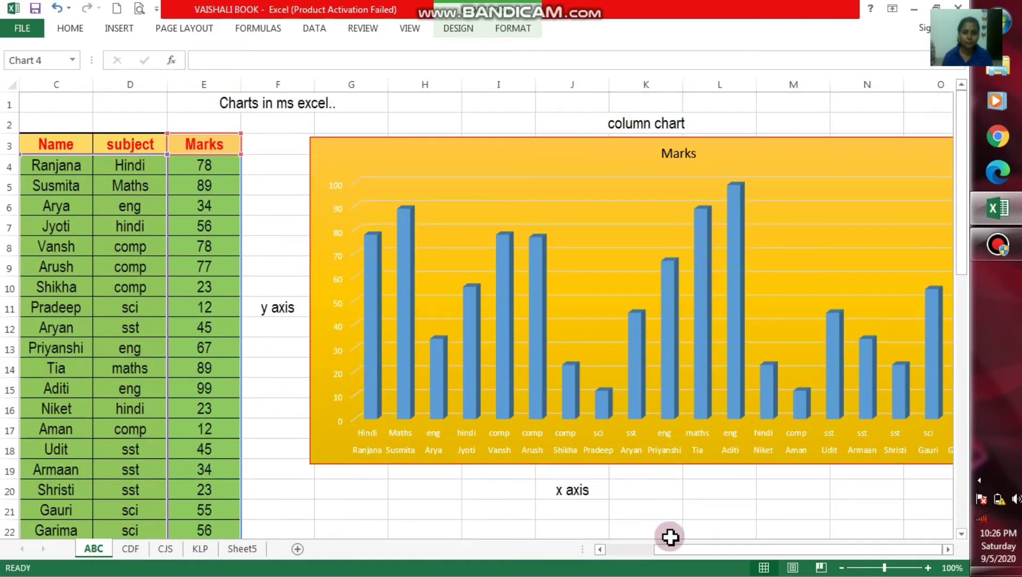
left_click_drag(678, 551, 620, 560)
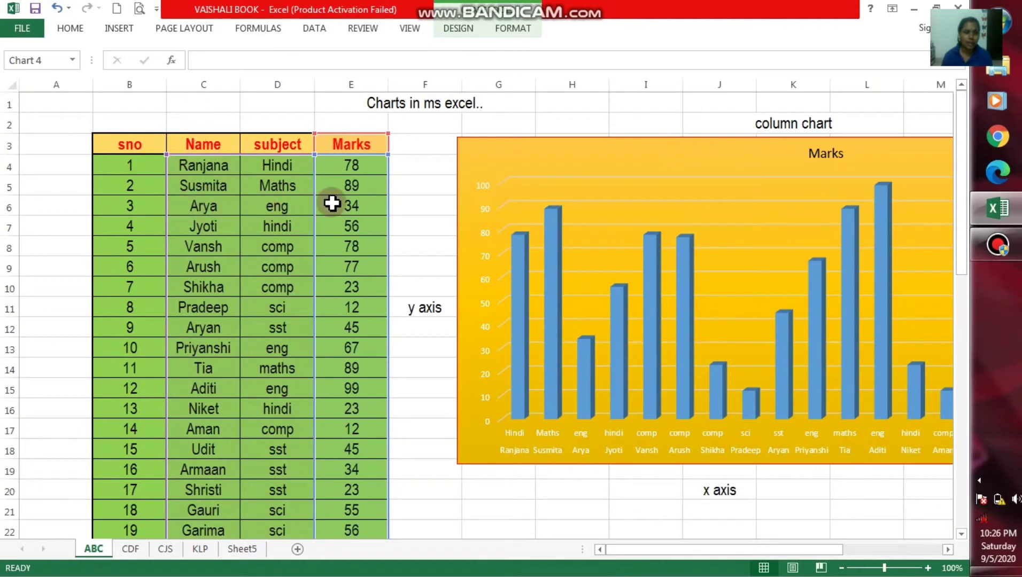
left_click(116, 28)
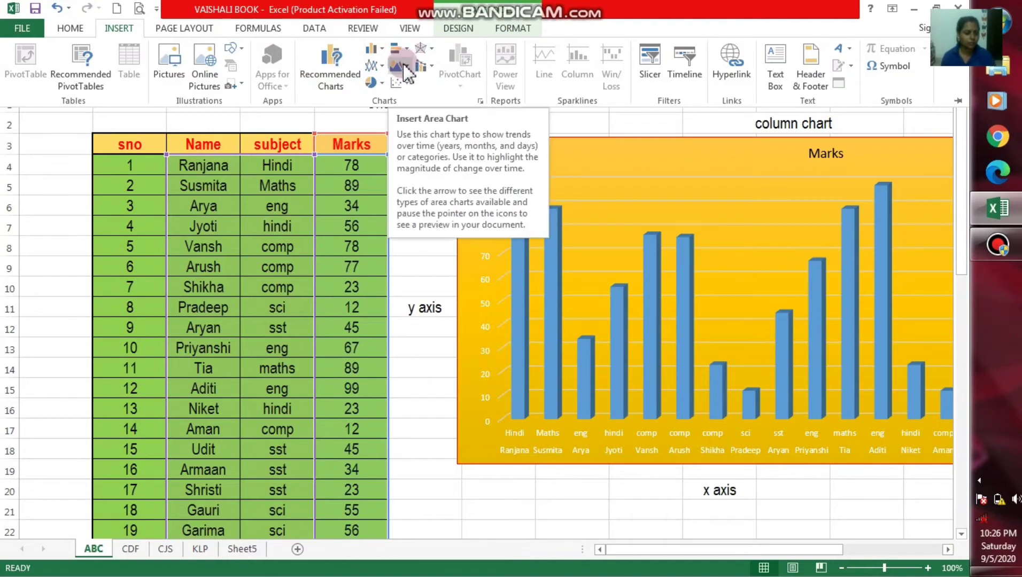
left_click(998, 244)
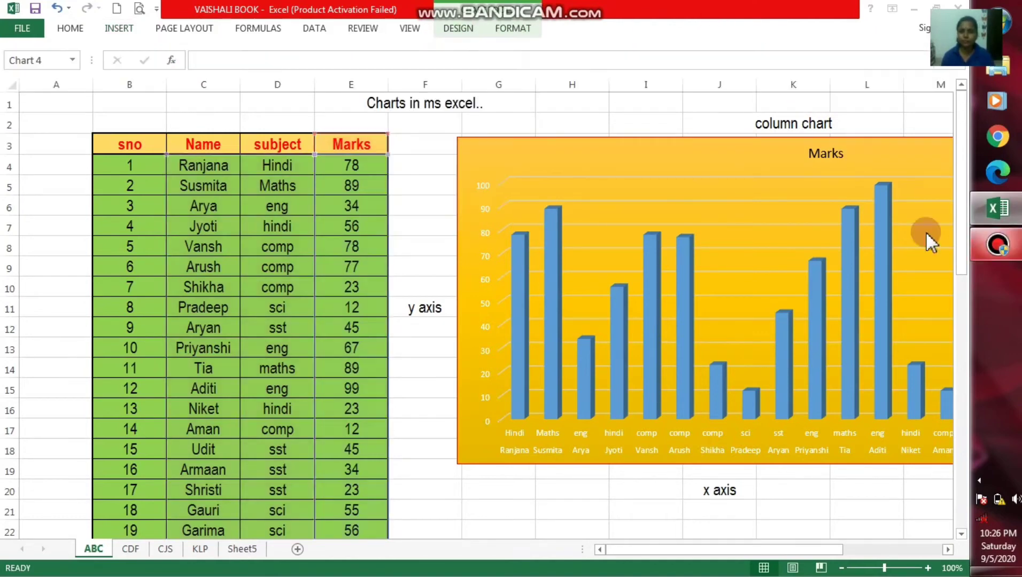
left_click(227, 316)
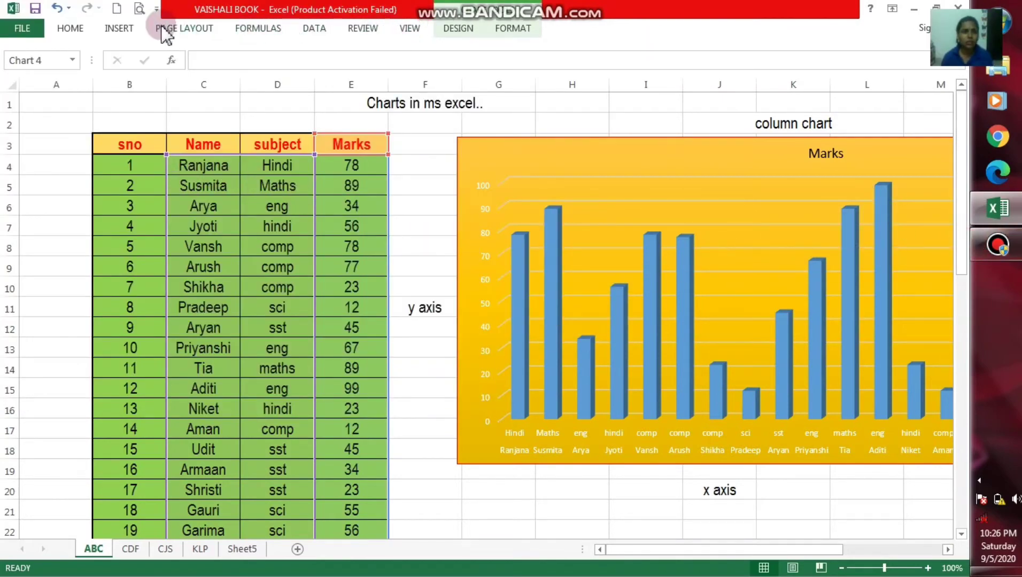
Apply the dark chart style with value labels to the yellow Marks column chart.
left_click(604, 192)
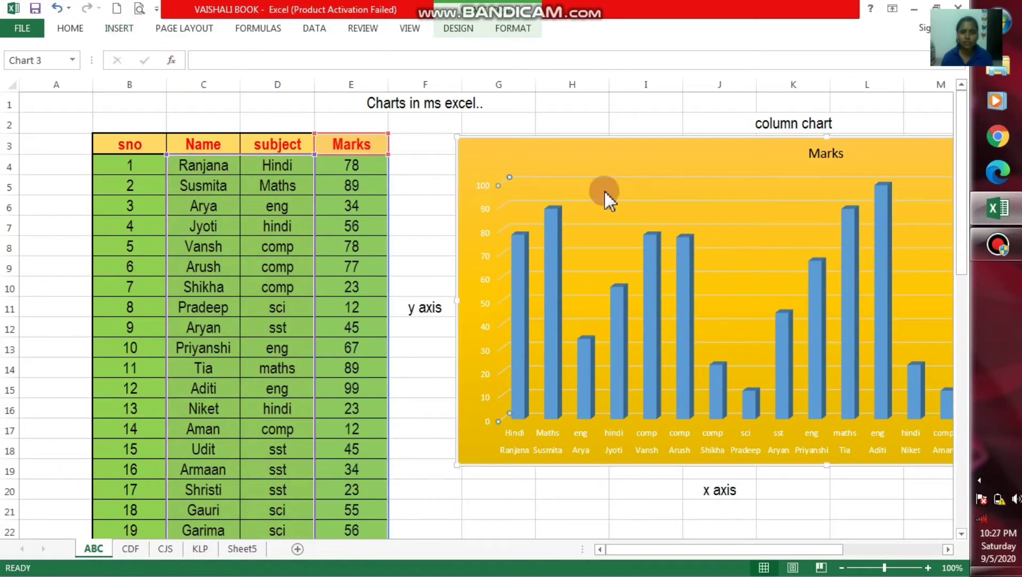
left_click(503, 27)
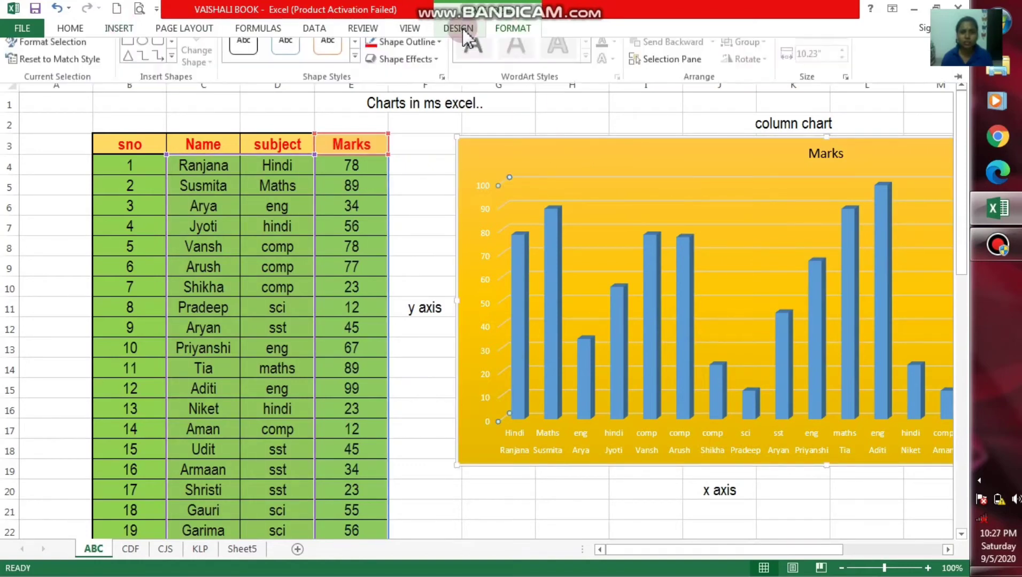
left_click(462, 28)
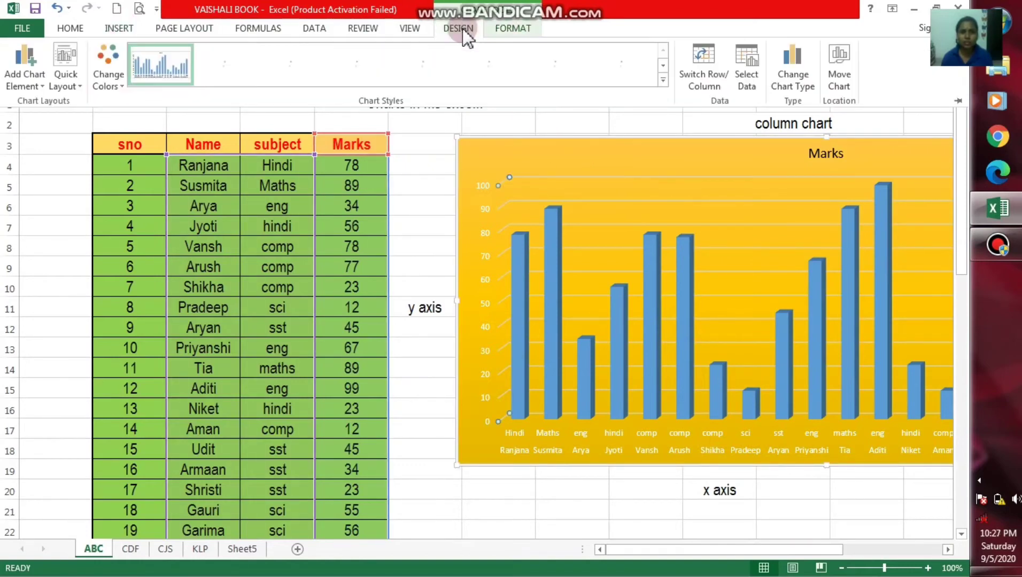
left_click(662, 84)
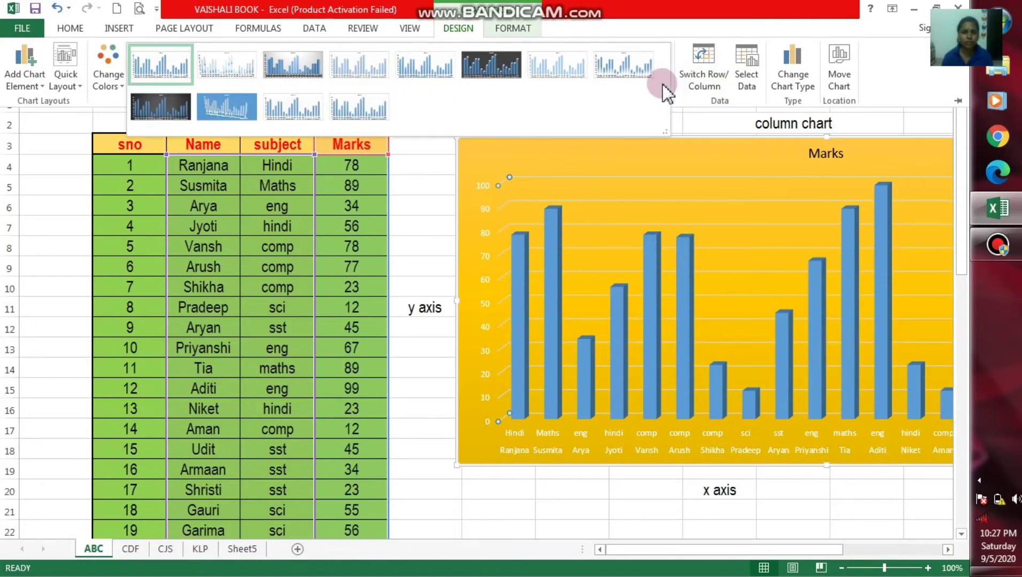
left_click(294, 59)
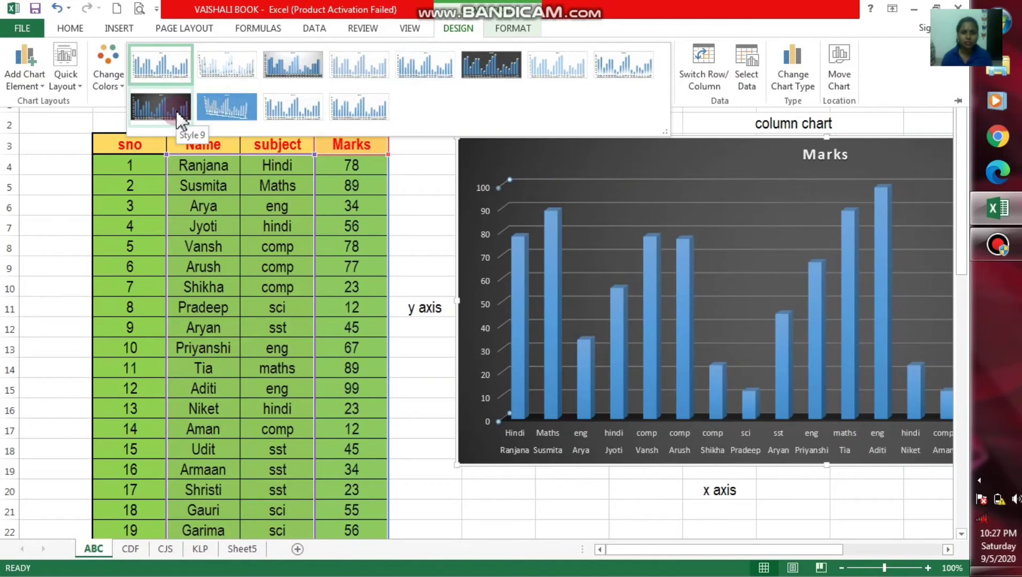
left_click(490, 85)
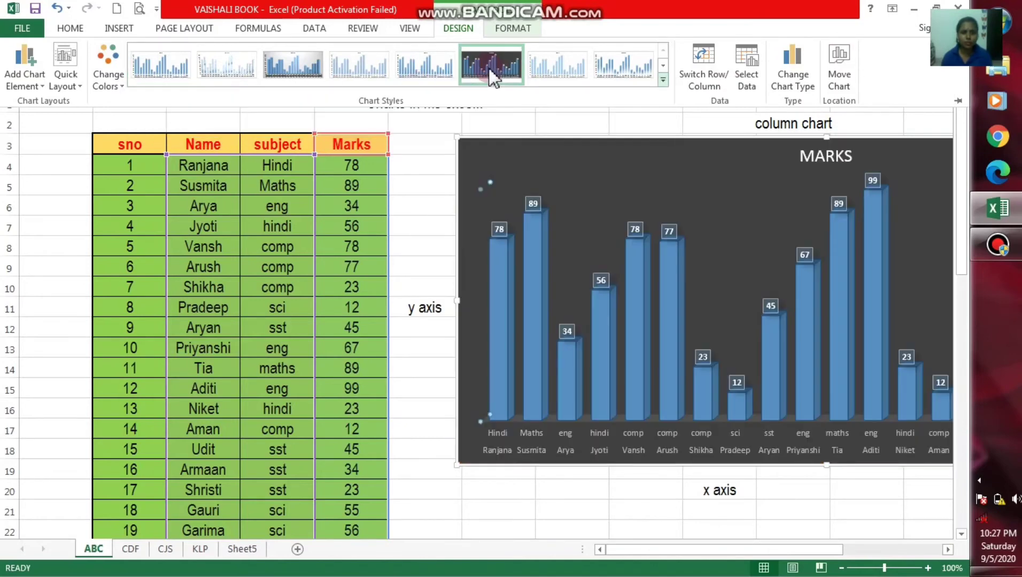
left_click(111, 56)
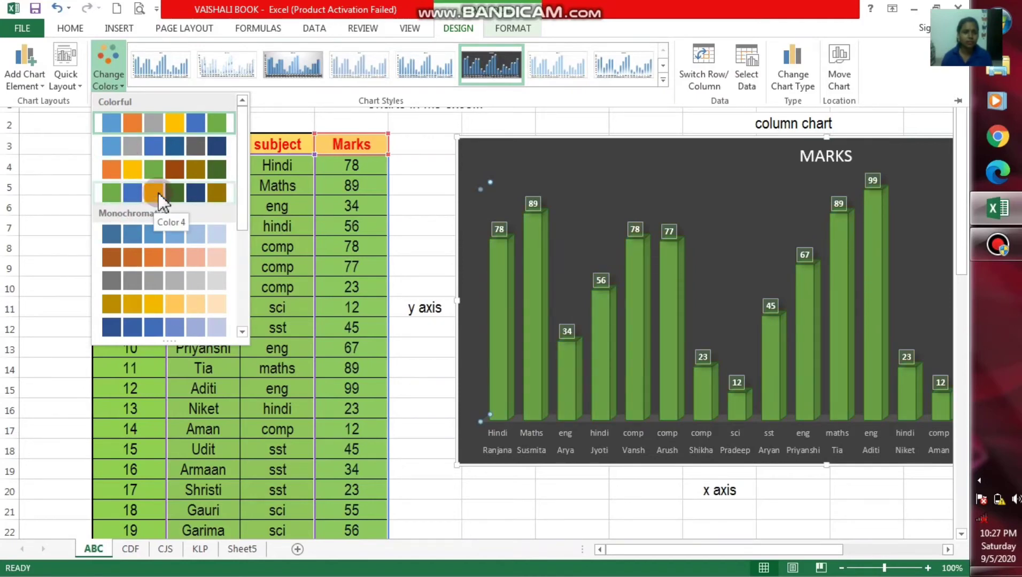
Colour the columns orange, remove horizontal axis labels, and restore the 0–100 vertical axis.
left_click(171, 170)
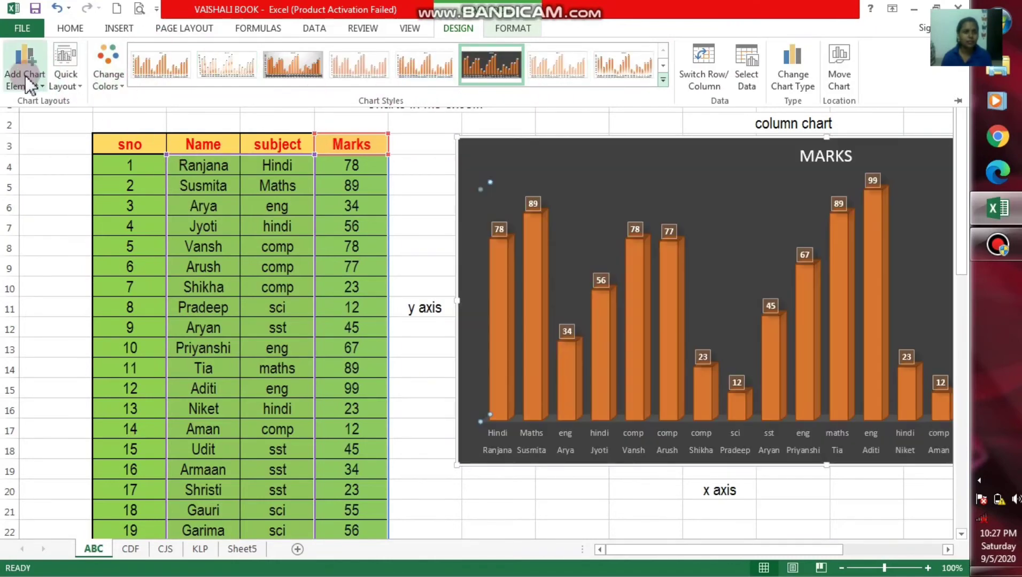
left_click(35, 80)
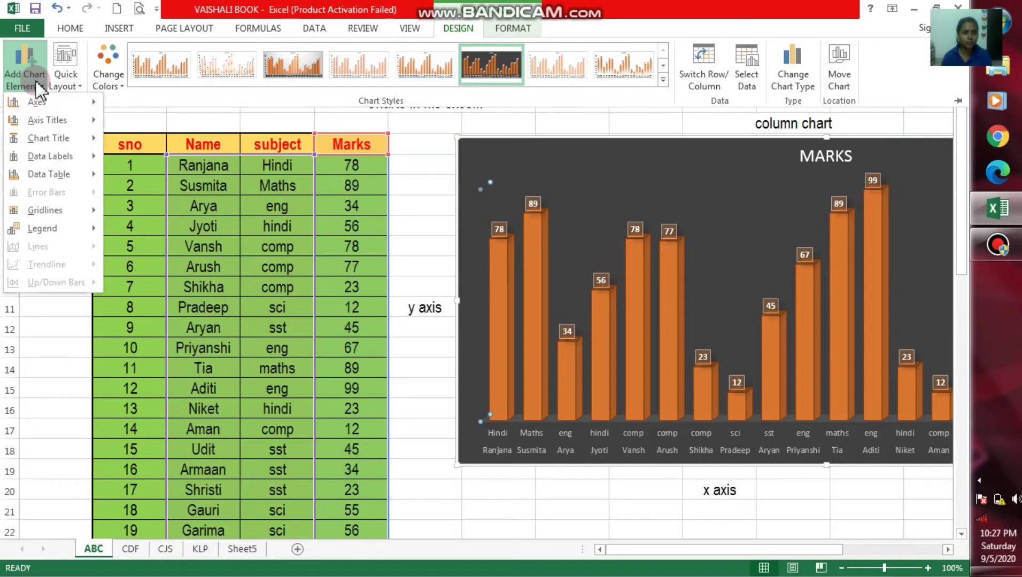
mouse_move(37, 102)
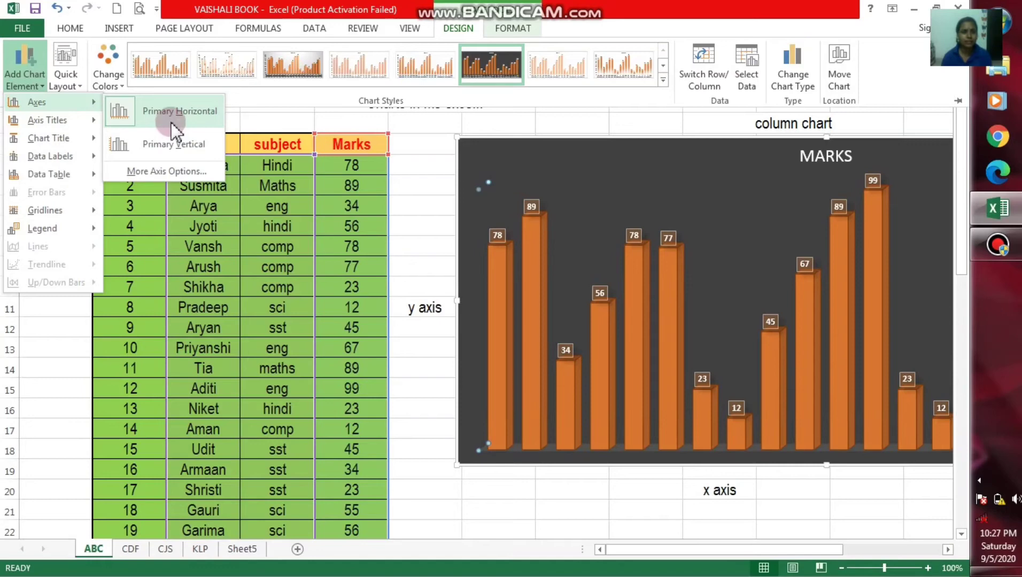
left_click(172, 117)
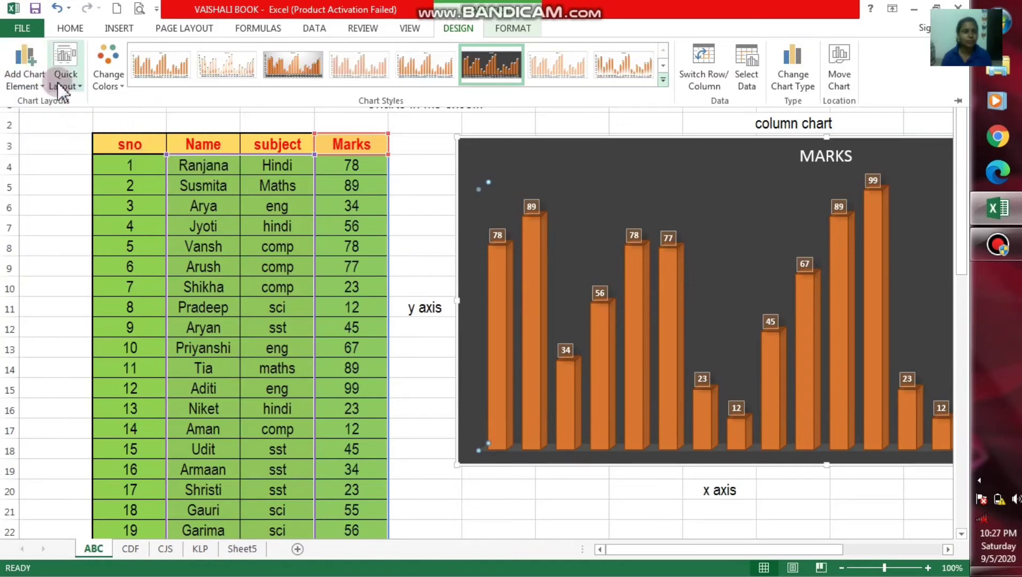
left_click(36, 84)
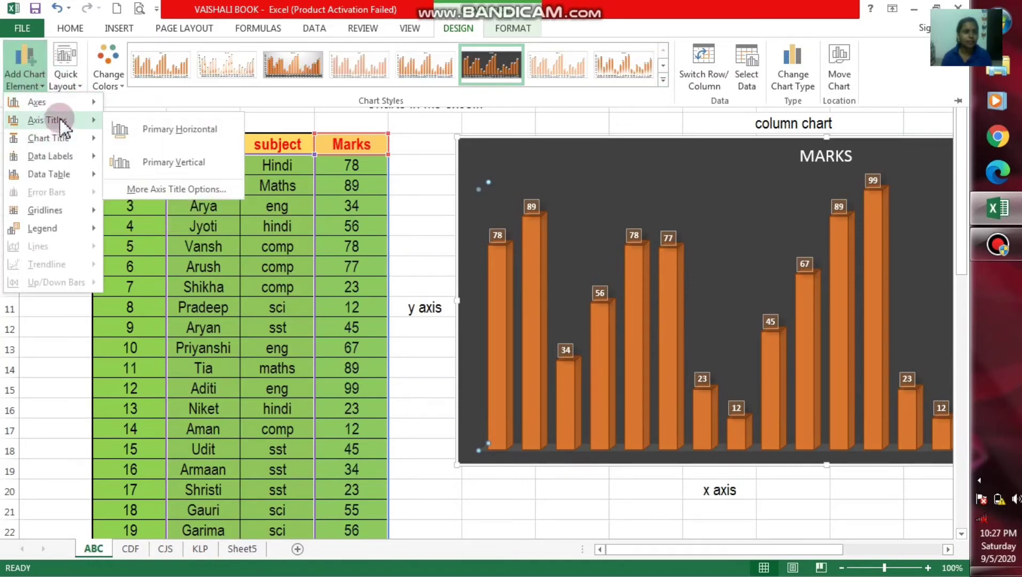
mouse_move(173, 144)
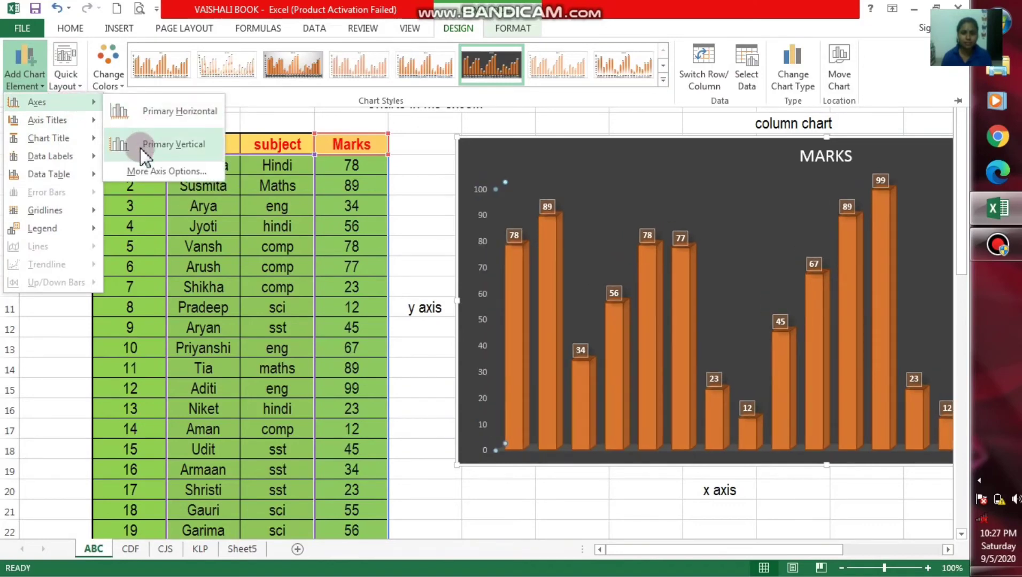
left_click(139, 148)
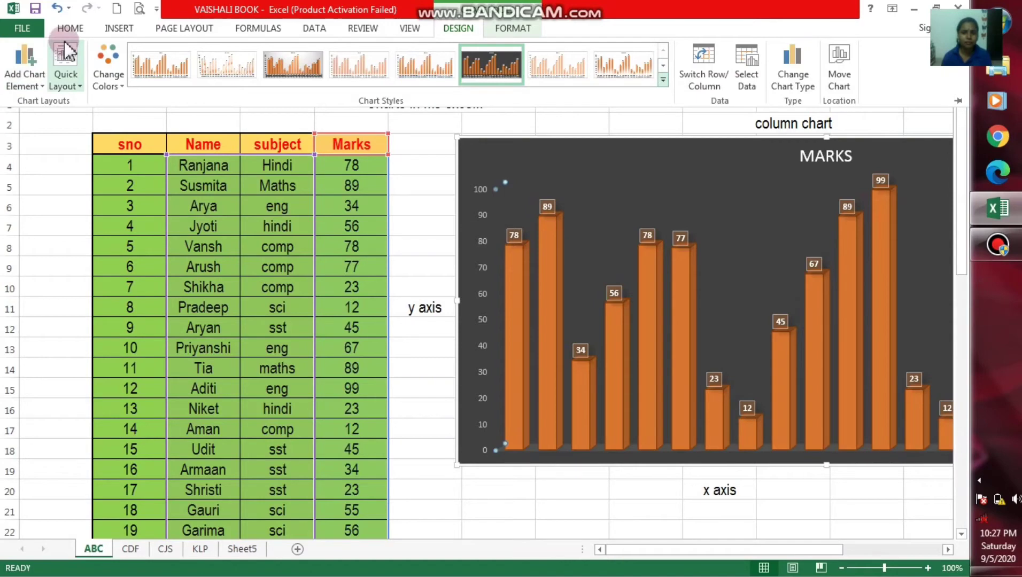
left_click_drag(620, 554, 698, 556)
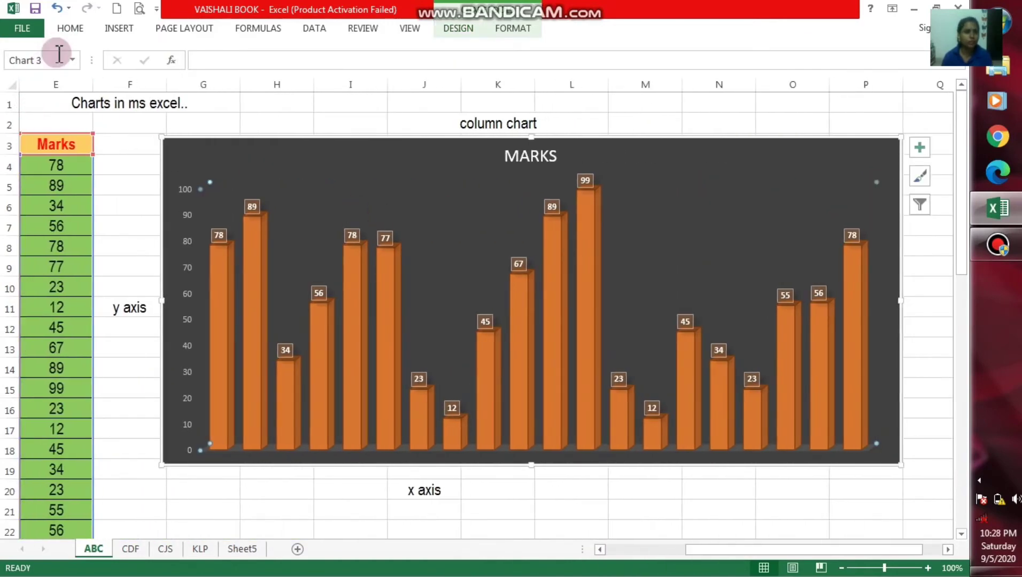
left_click_drag(637, 167, 640, 167)
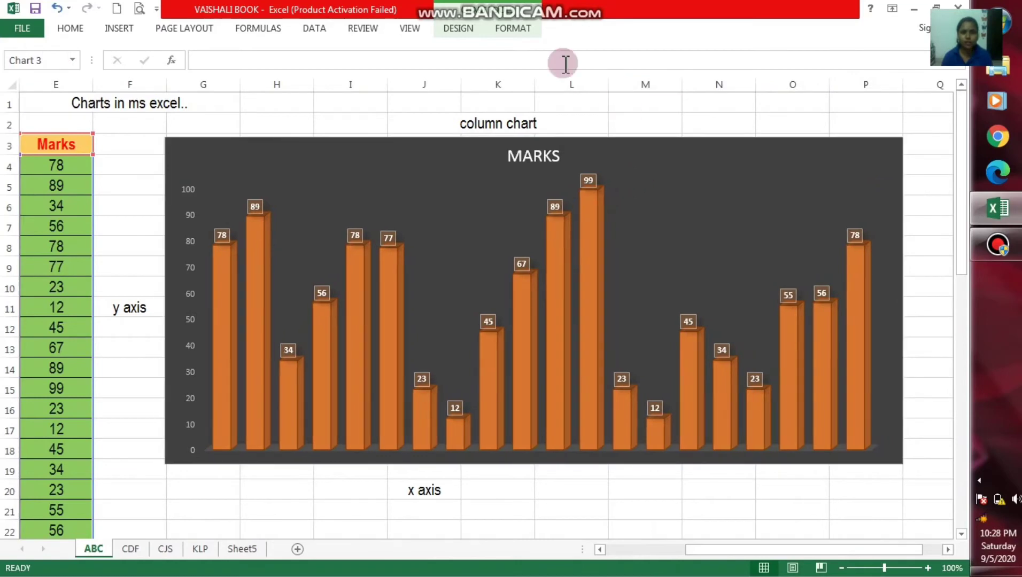
left_click(504, 30)
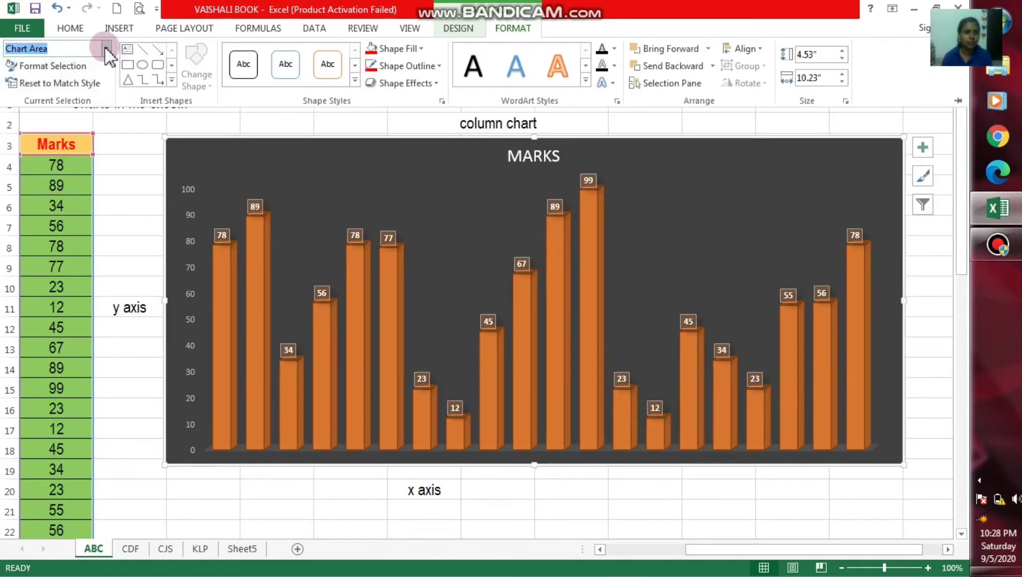
left_click(106, 48)
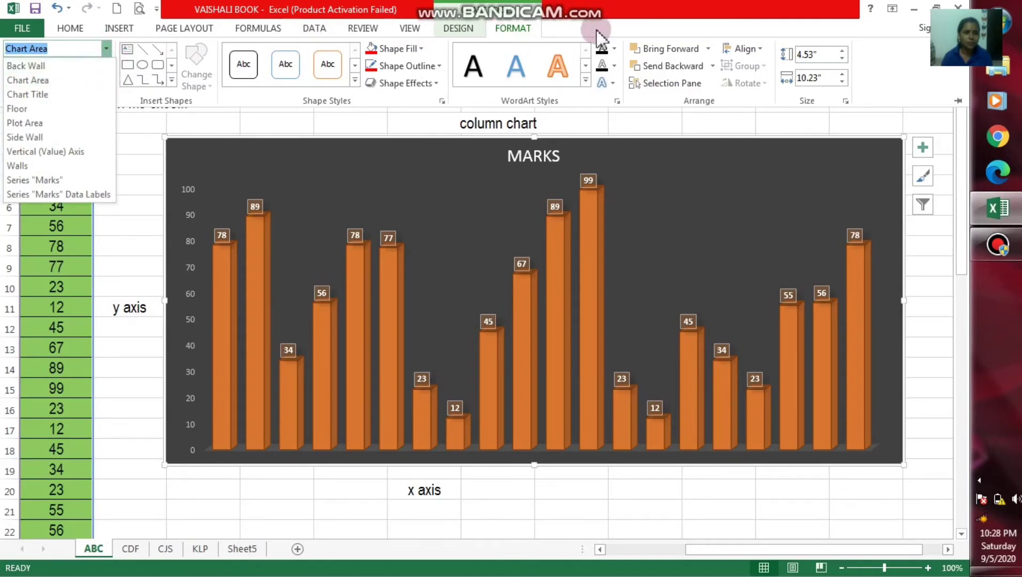
double_click(522, 24)
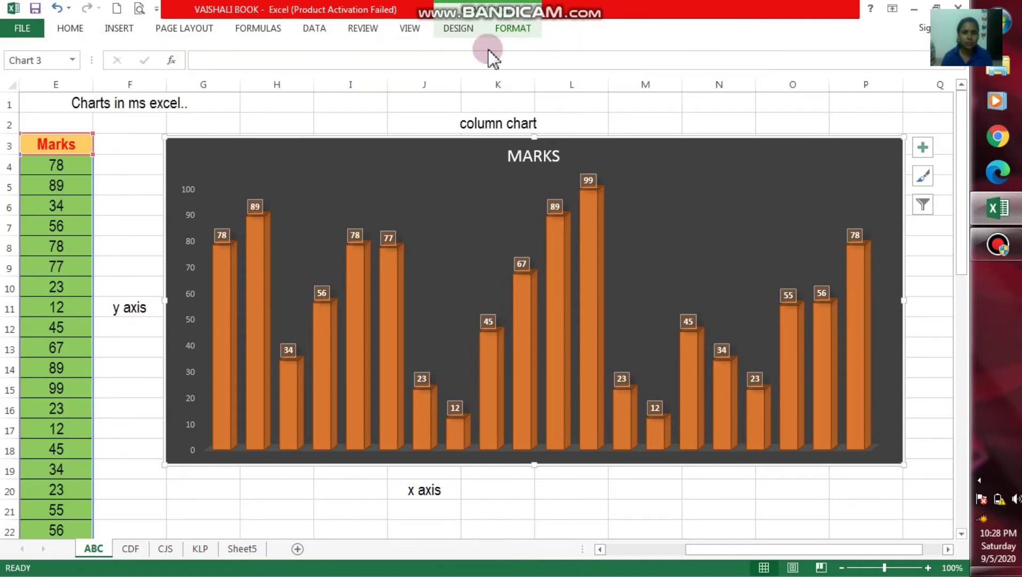
left_click(336, 208)
left_click(458, 29)
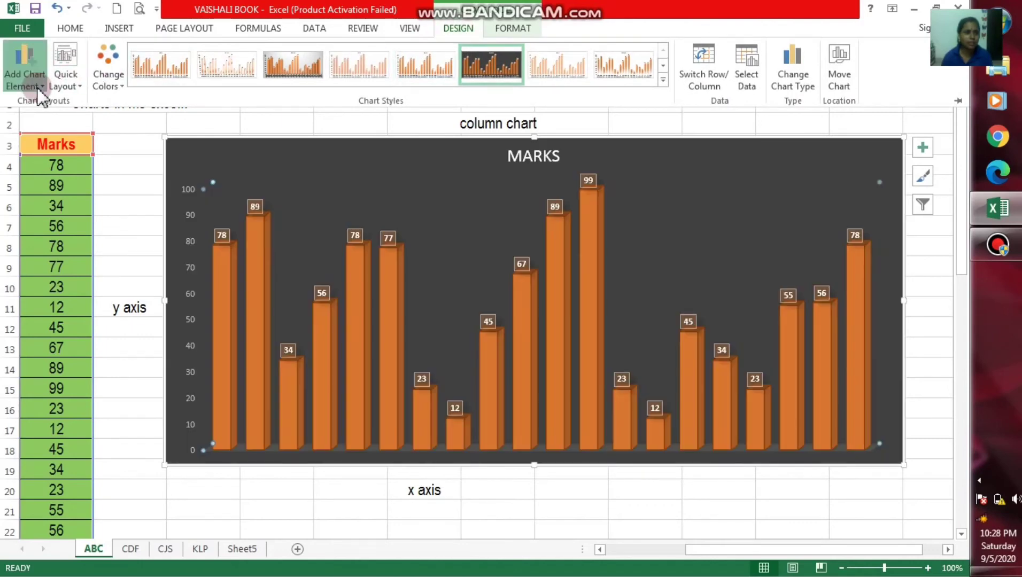
Add Data Callout labels showing each student's name, subject and mark on every column.
left_click(37, 86)
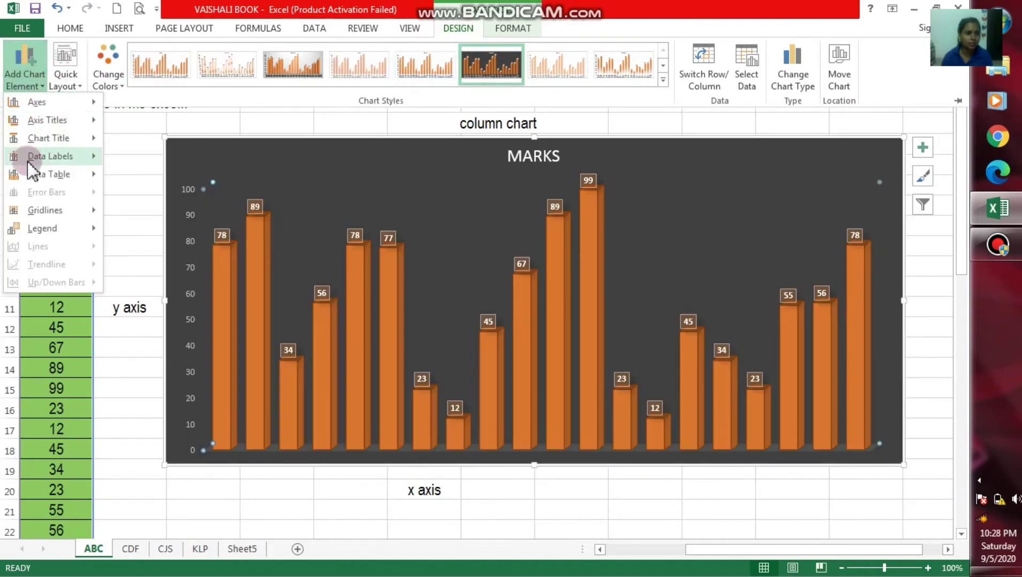
mouse_move(50, 156)
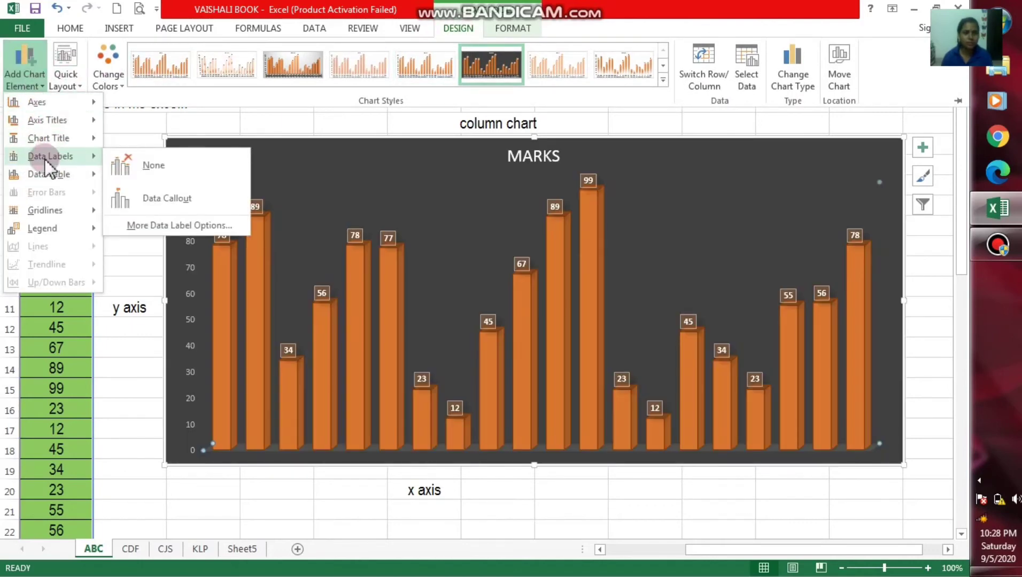
left_click(114, 208)
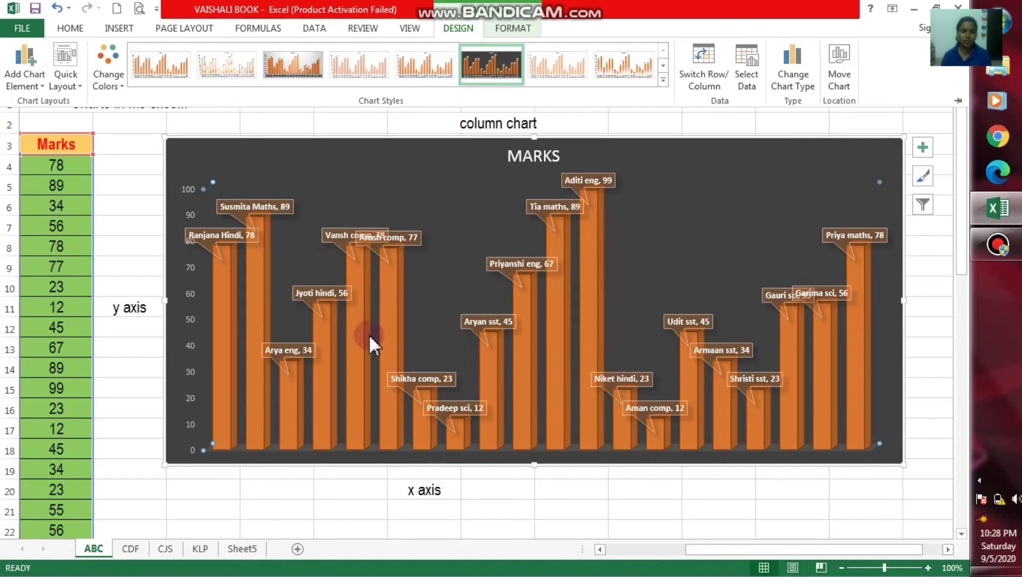
left_click(249, 342)
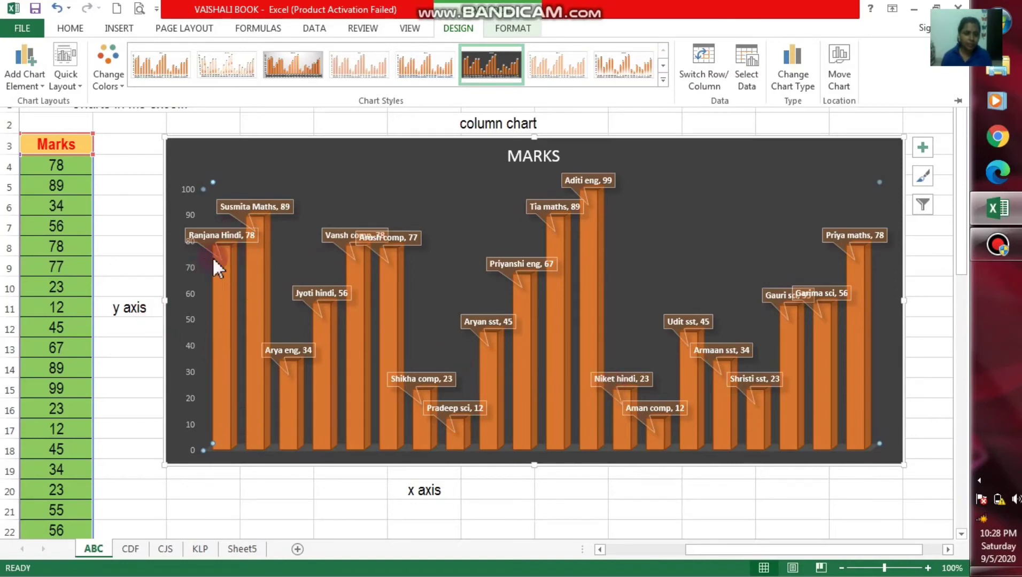
left_click(197, 236)
left_click(258, 240)
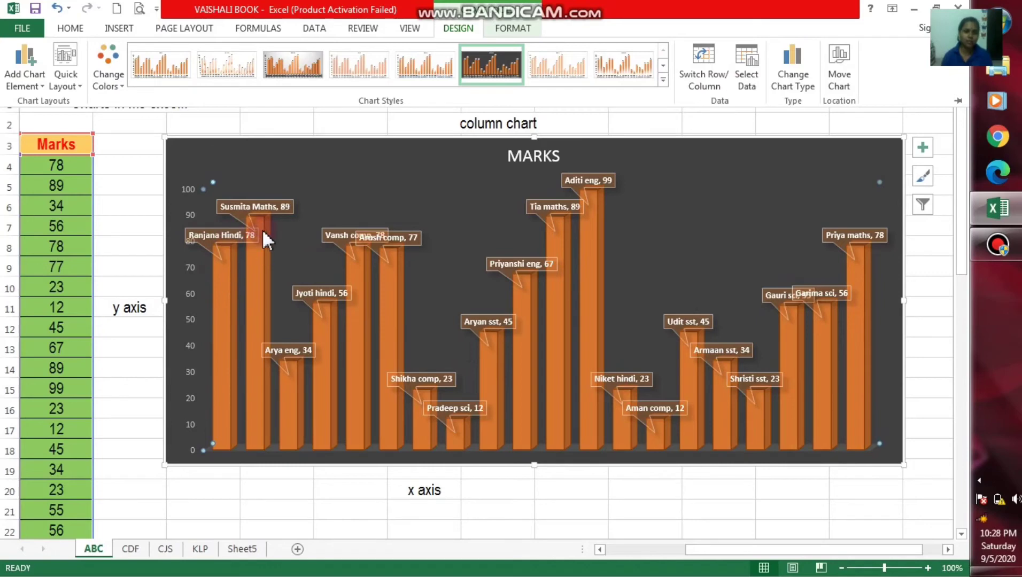
left_click(262, 221)
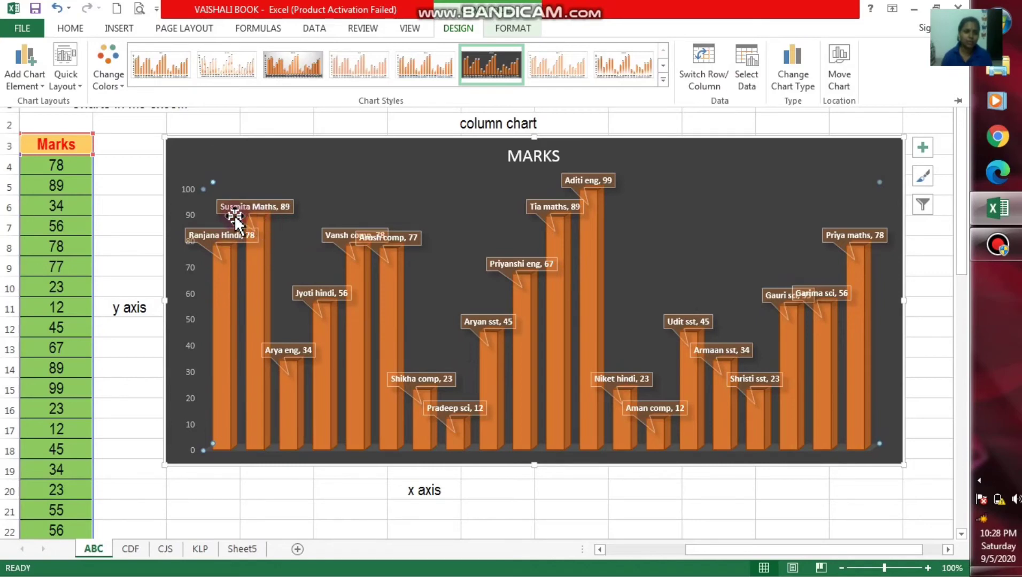
left_click(296, 225)
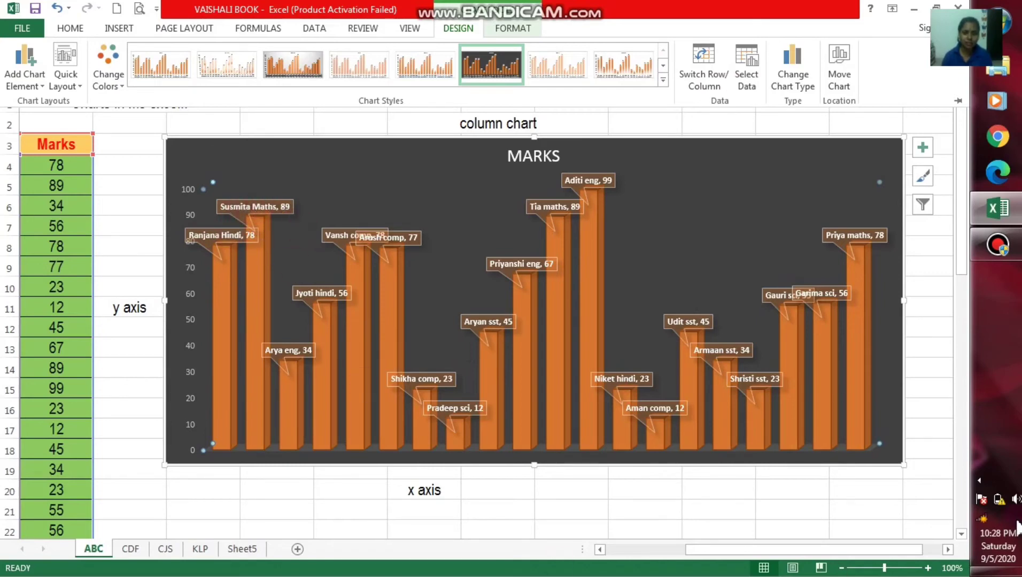
left_click(665, 296)
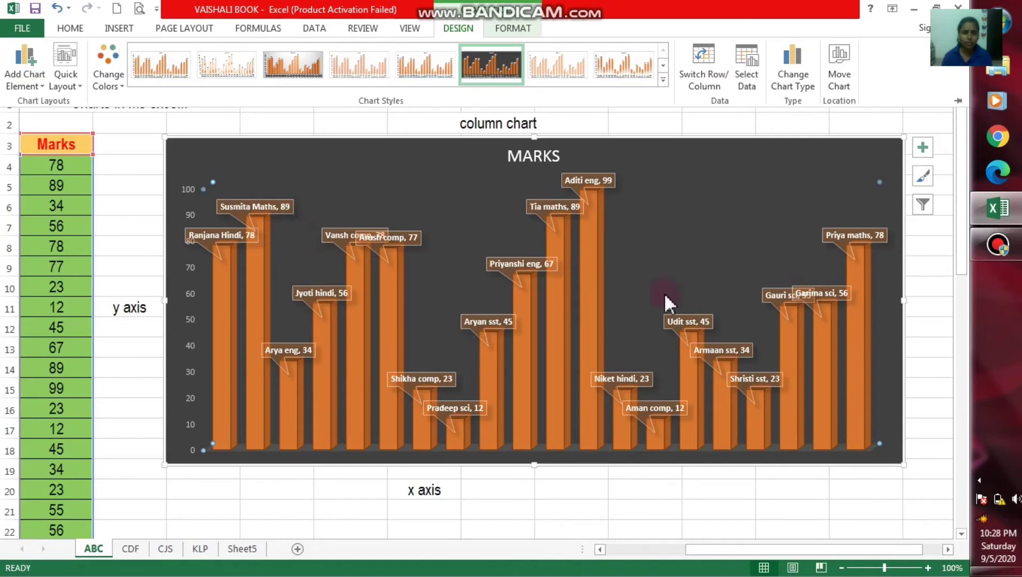
left_click(33, 82)
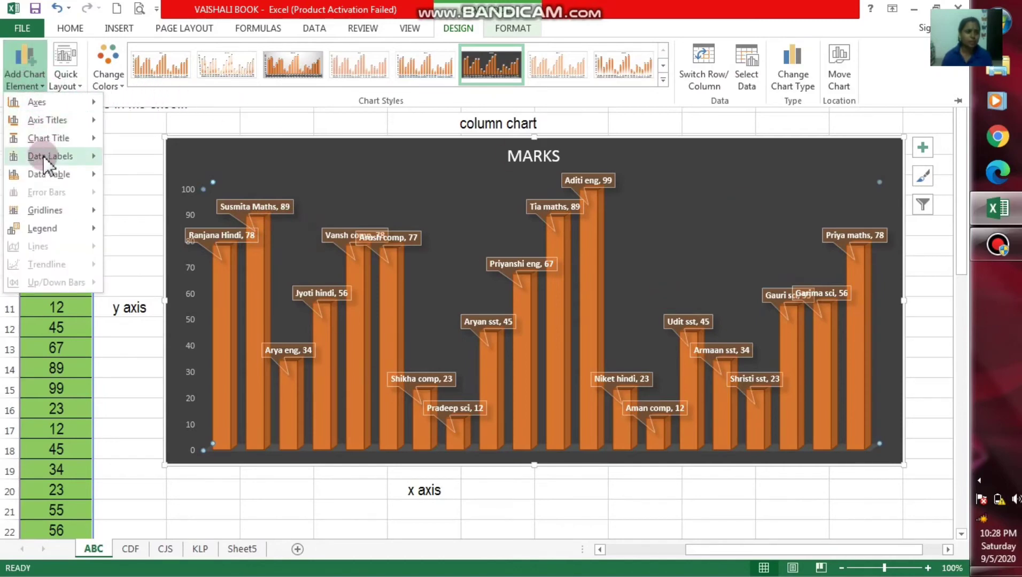
Add a data table with legend keys, try a light hatched style, then reapply the dark style.
mouse_move(49, 174)
left_click(191, 201)
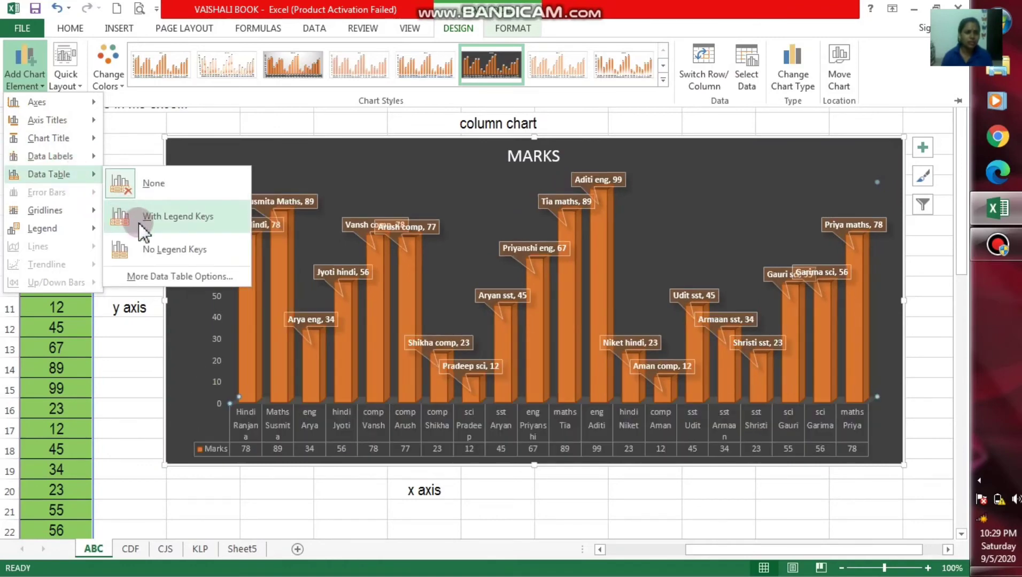
left_click(138, 223)
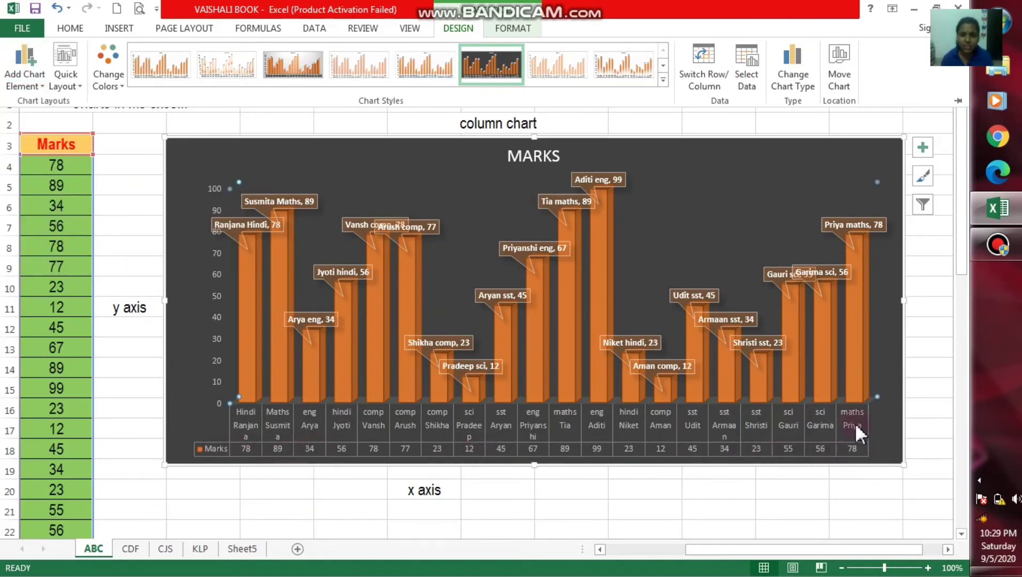
left_click(218, 67)
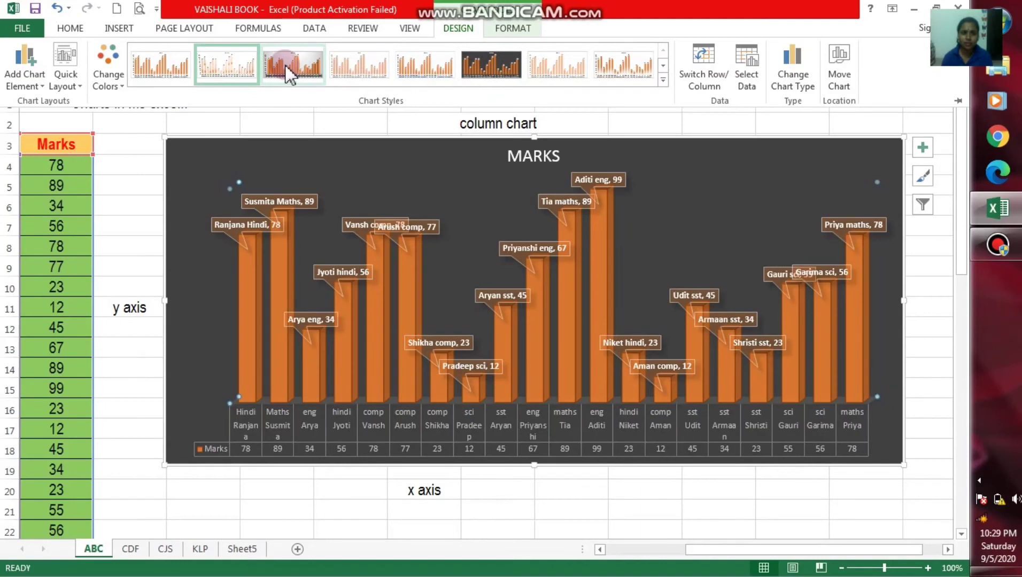
left_click(285, 65)
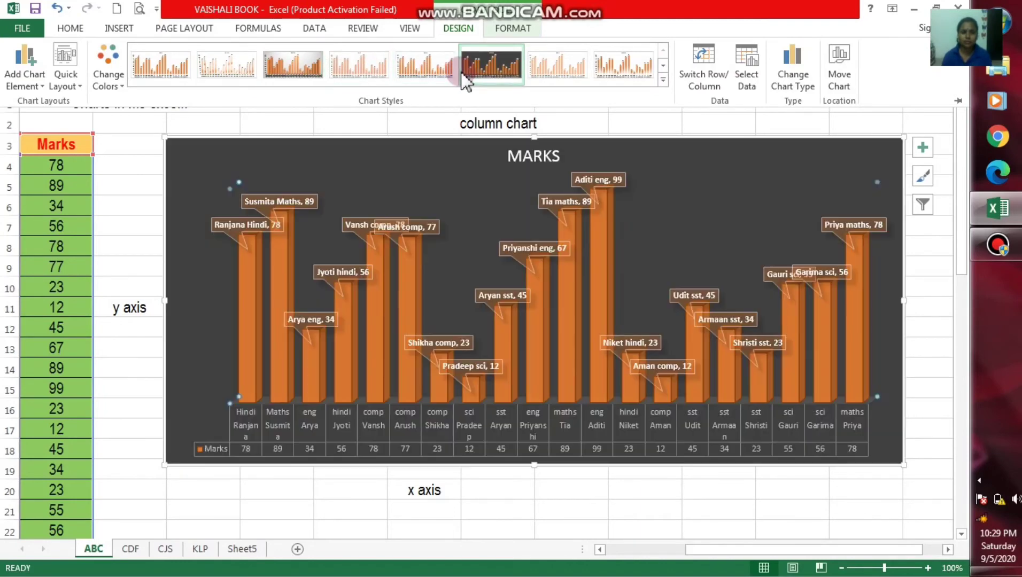
Add Primary Major Vertical and Primary Major Horizontal gridlines to the Marks column chart.
left_click(469, 68)
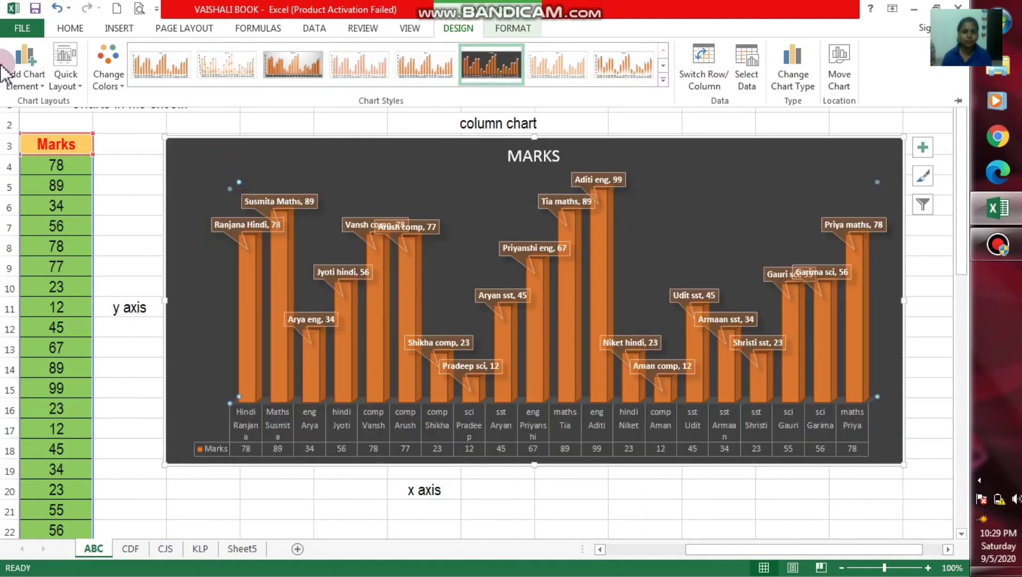
left_click(27, 85)
mouse_move(45, 210)
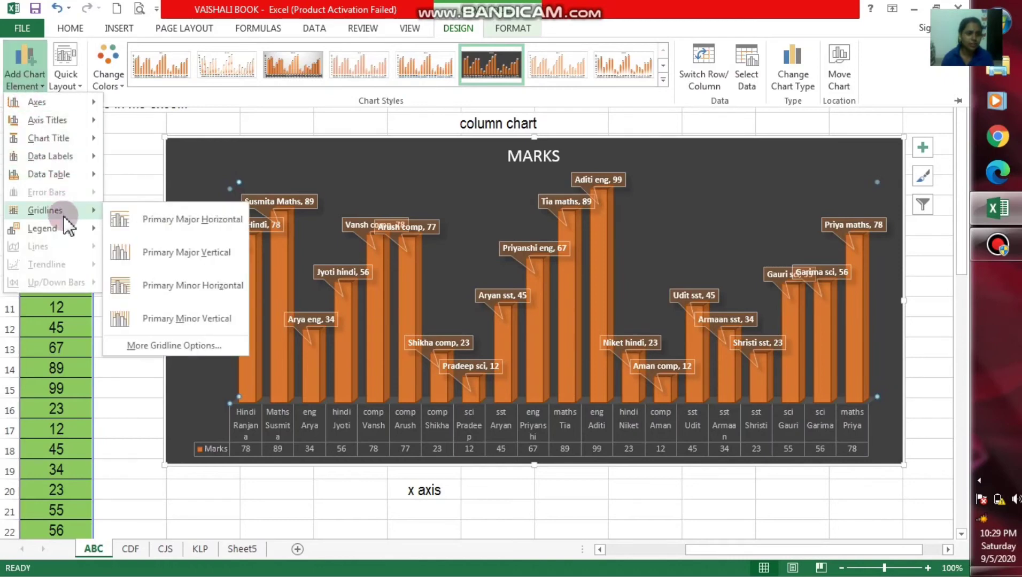
left_click(163, 261)
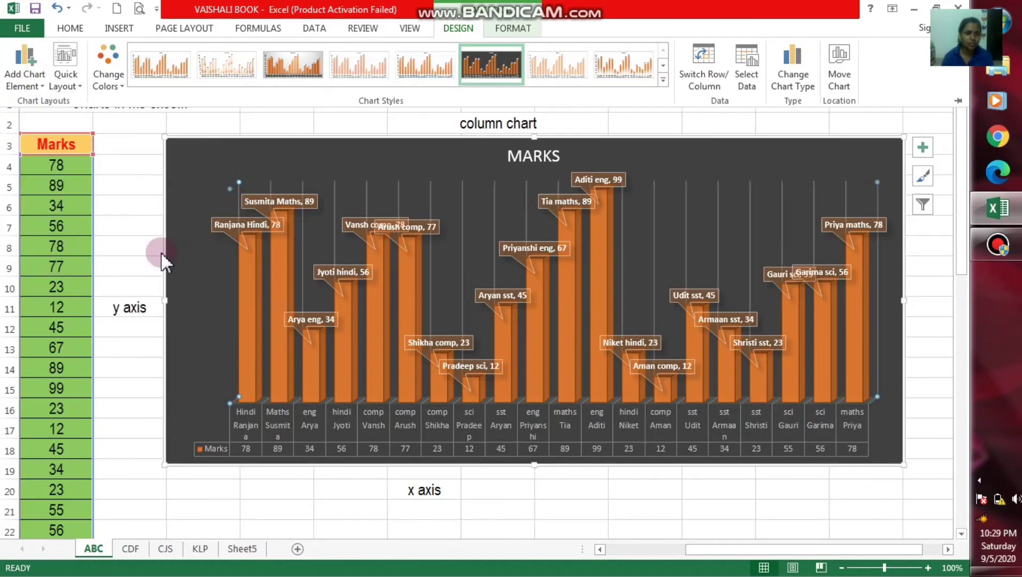
left_click(38, 86)
mouse_move(46, 210)
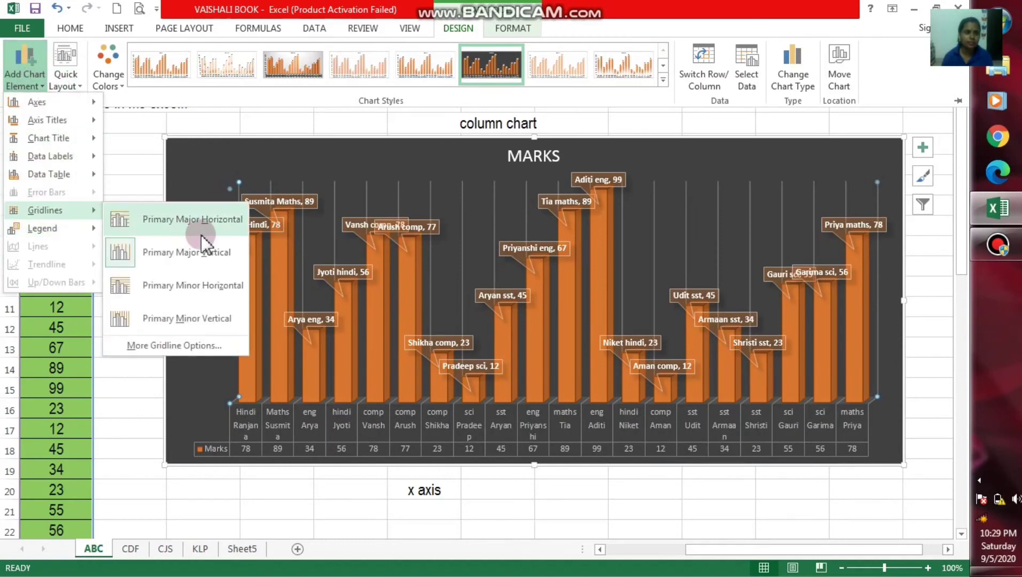
left_click(204, 234)
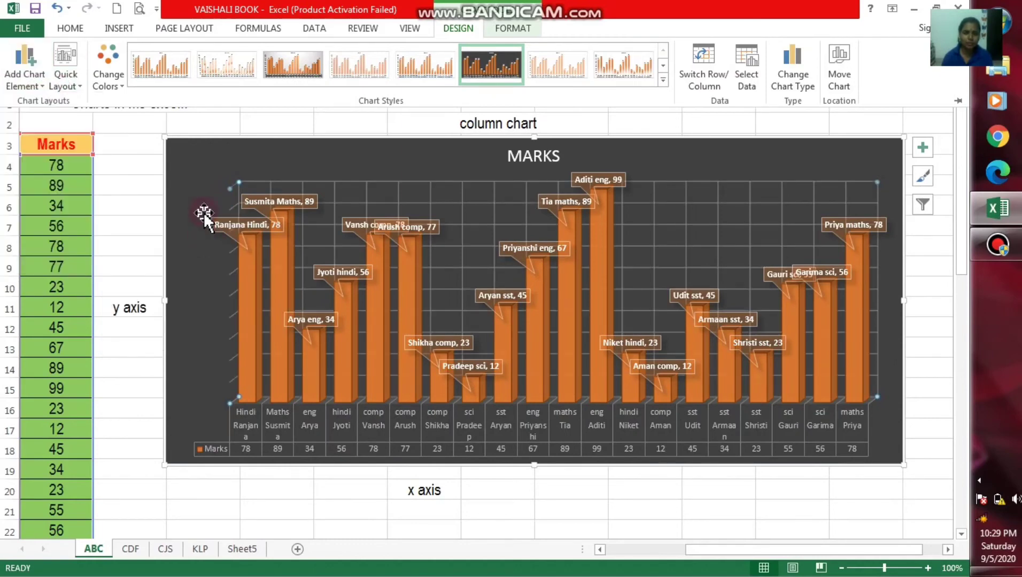
left_click(43, 84)
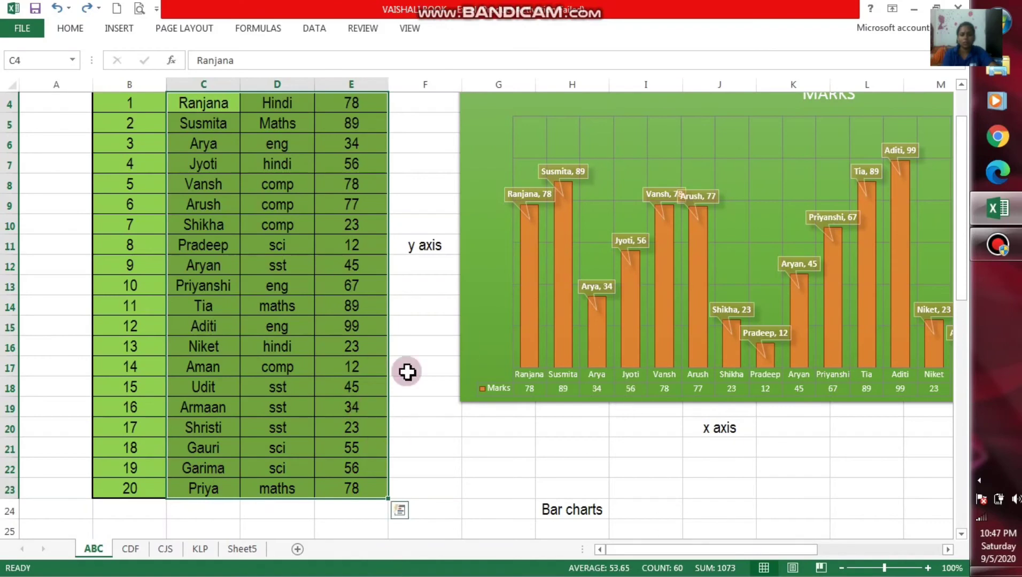
Reselect the names, subjects and marks in C4:E23 and bring up the Insert chart options.
scroll(544, 291, "up", 1)
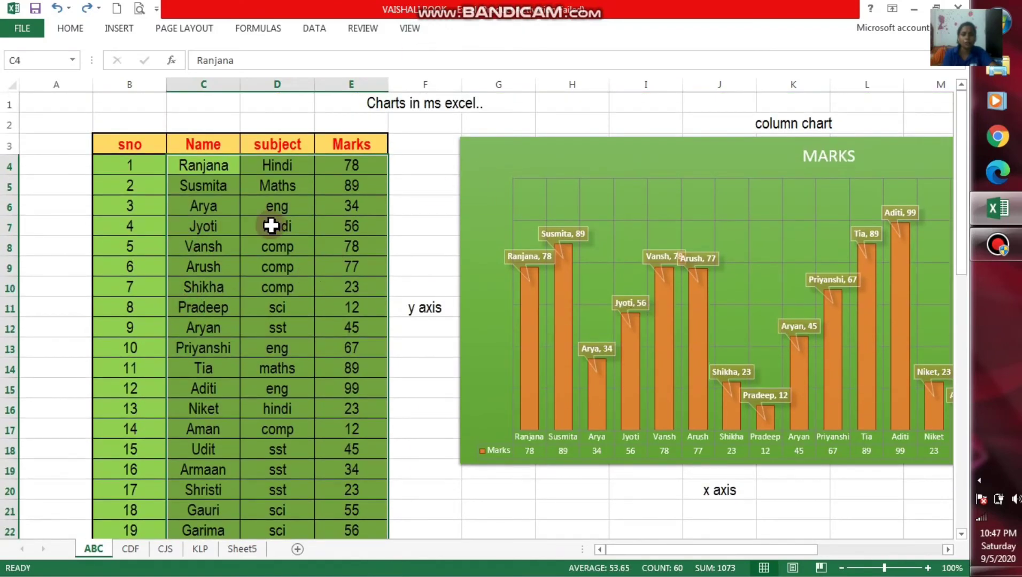
left_click(422, 161)
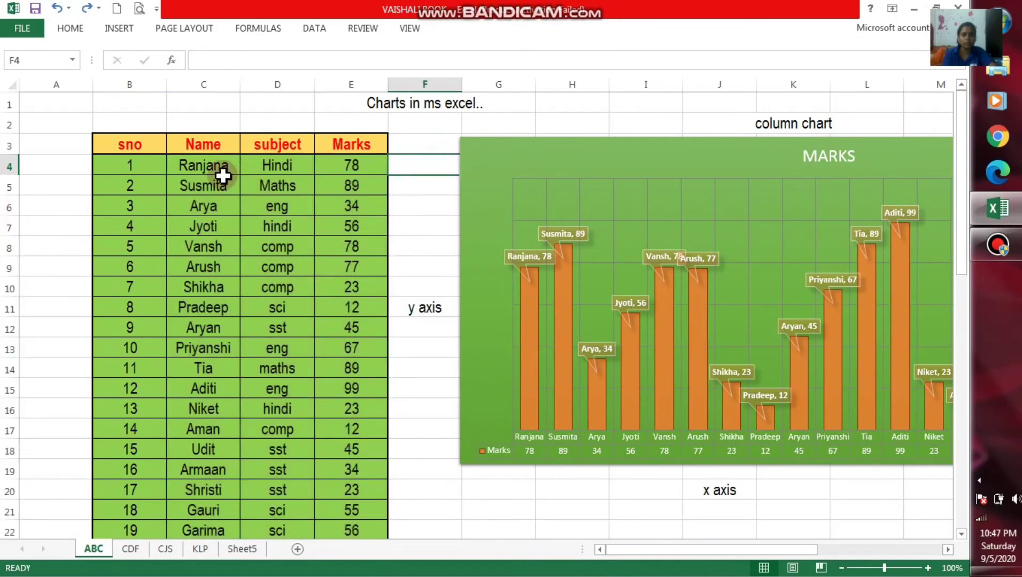
left_click_drag(202, 171, 359, 492)
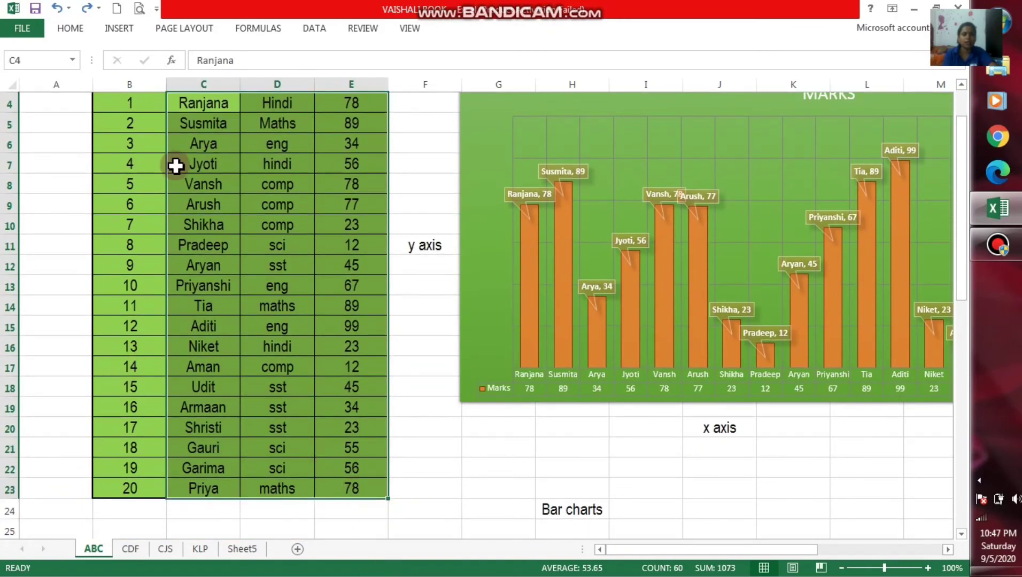
left_click(117, 29)
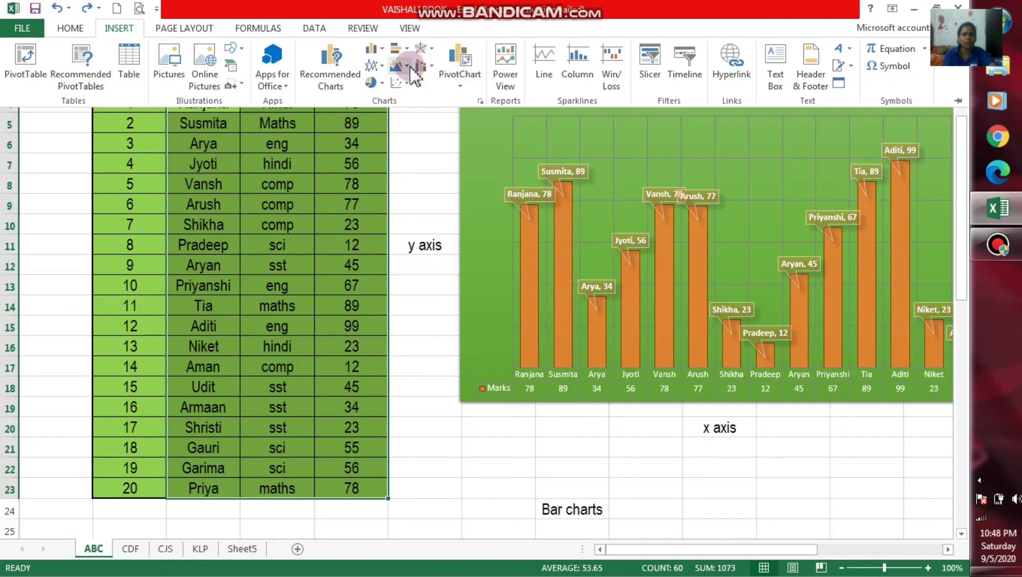
Insert a 3-D pie chart of the marks and try moving its legend inside the chart.
left_click(375, 84)
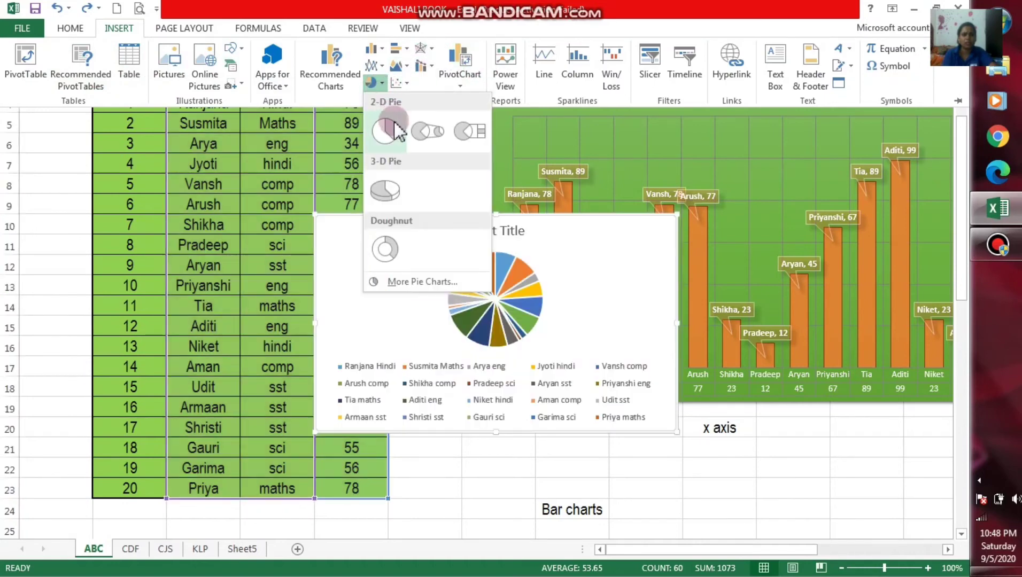
left_click(391, 196)
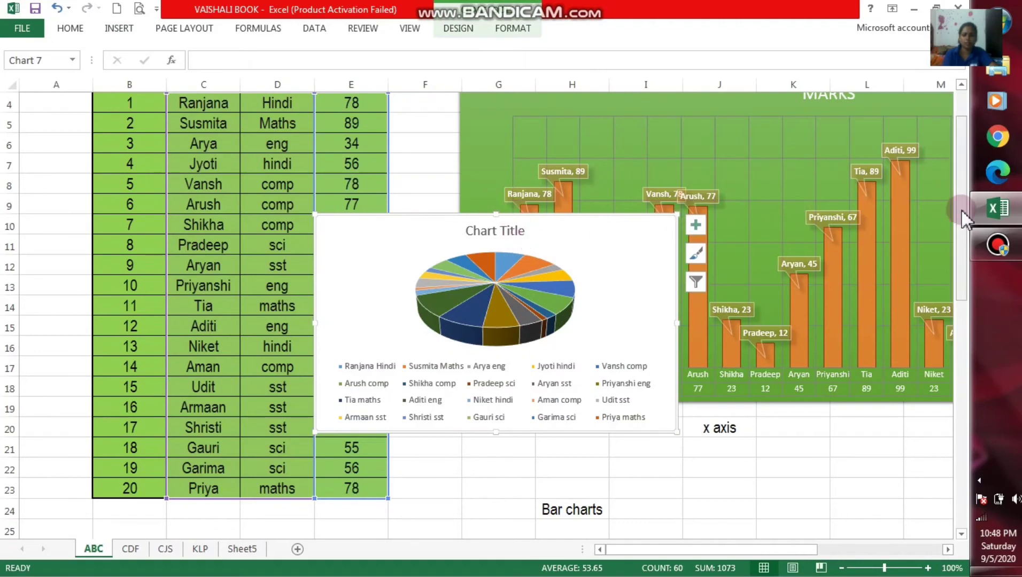
scroll(962, 217, "down", 1)
scroll(963, 213, "down", 3)
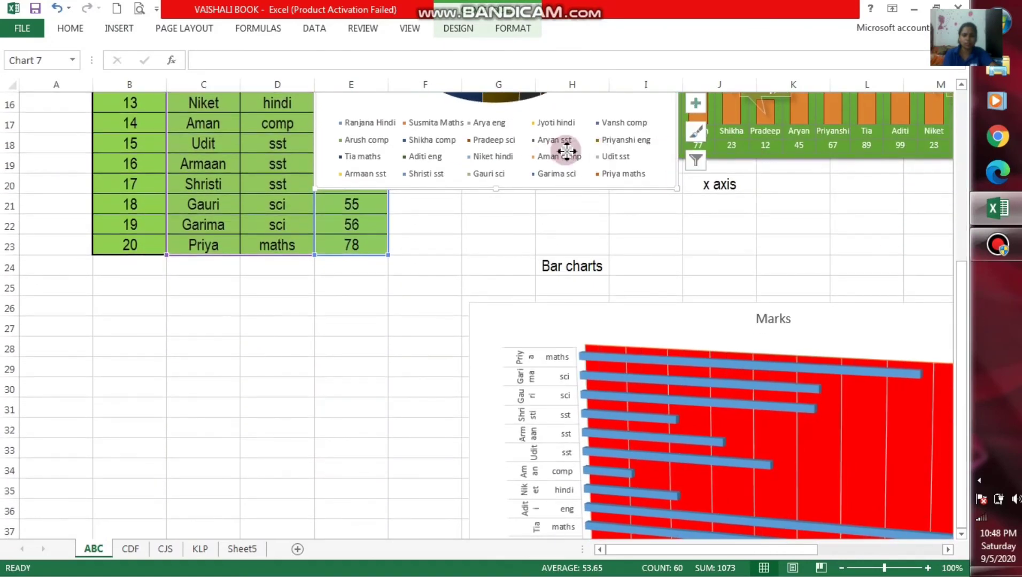
mouse_move(567, 152)
left_mouse_down()
mouse_move(268, 407)
mouse_move(479, 176)
left_mouse_up()
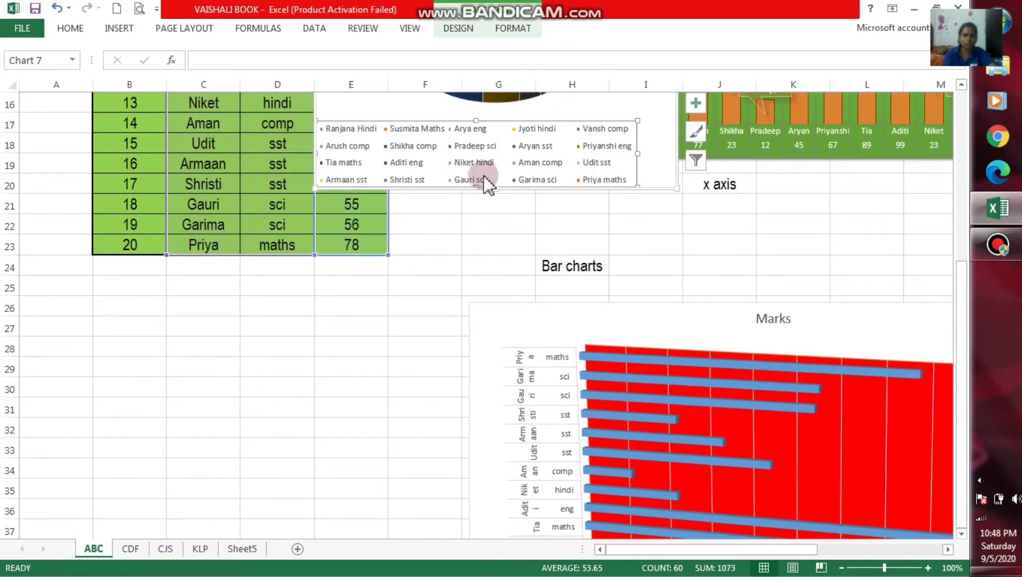
Move the pie chart below the data table to about row 27 and select its slices.
scroll(571, 164, "up", 3)
left_click(578, 153)
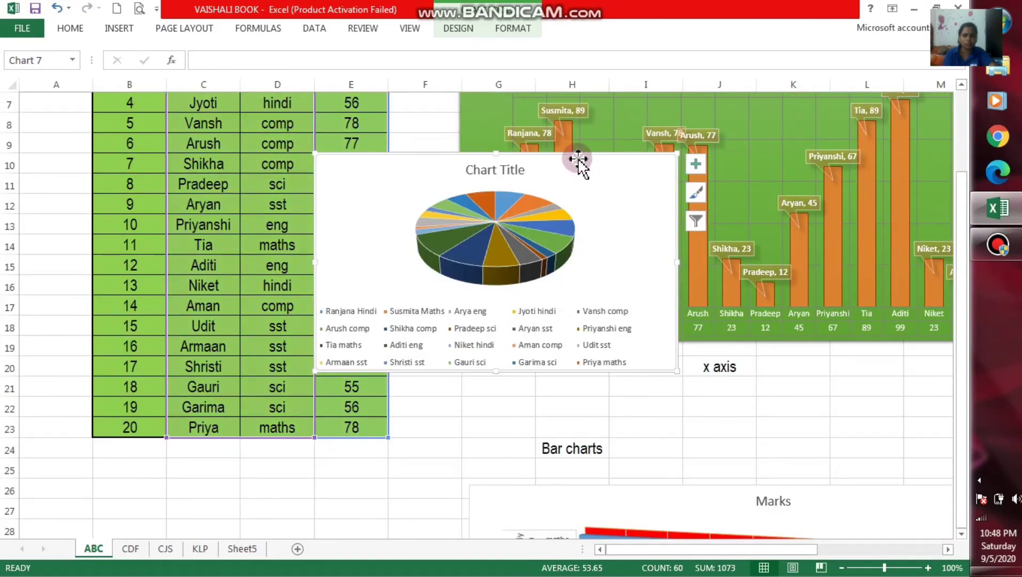
left_click_drag(573, 156, 330, 459)
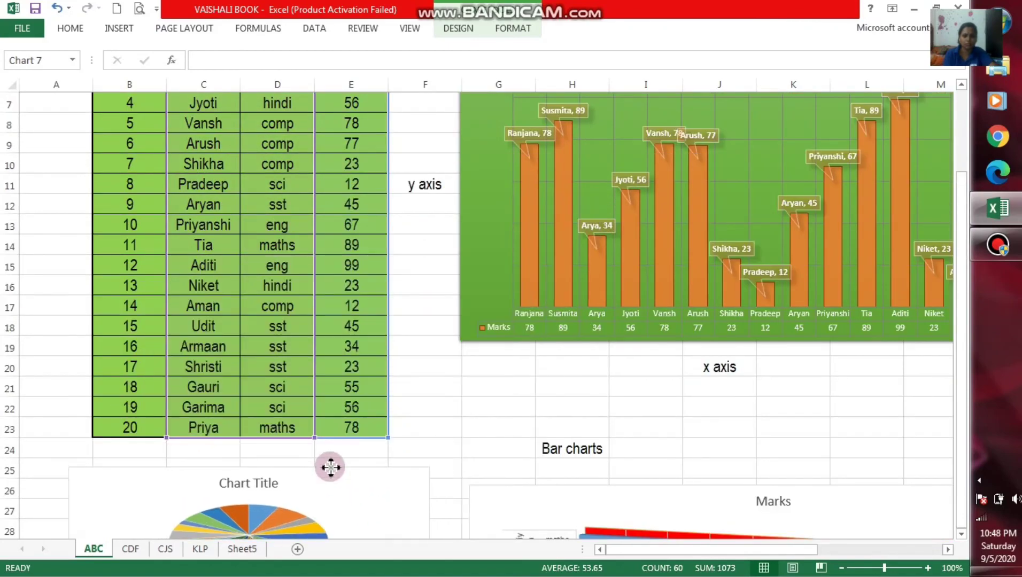
scroll(330, 459, "down", 5)
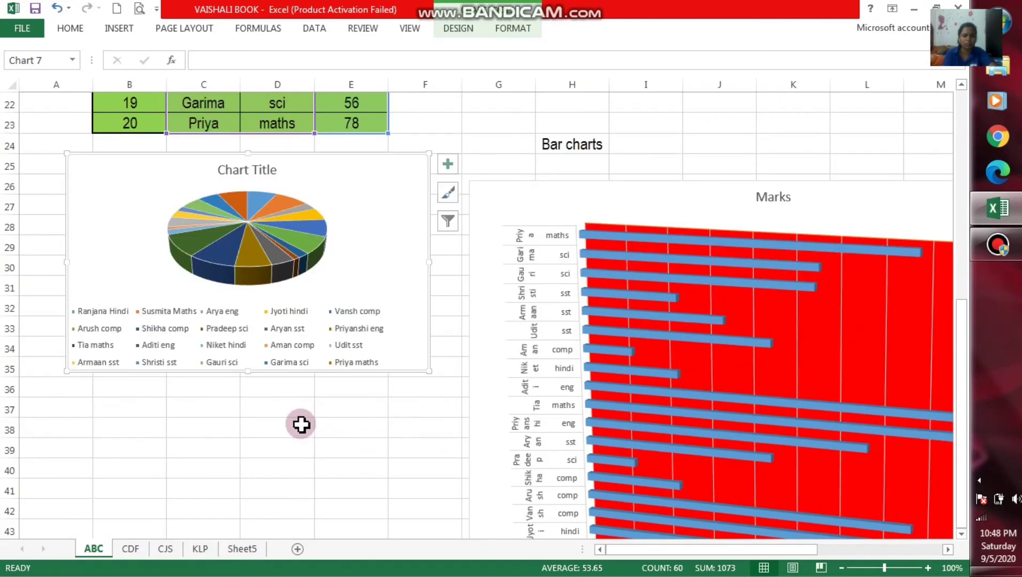
left_click_drag(406, 350, 405, 408)
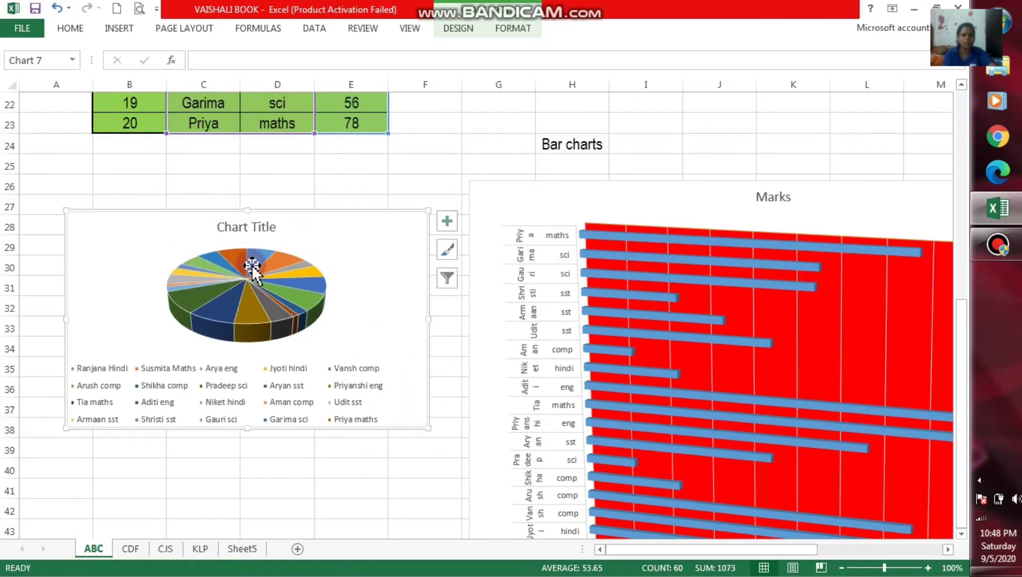
left_click(312, 320)
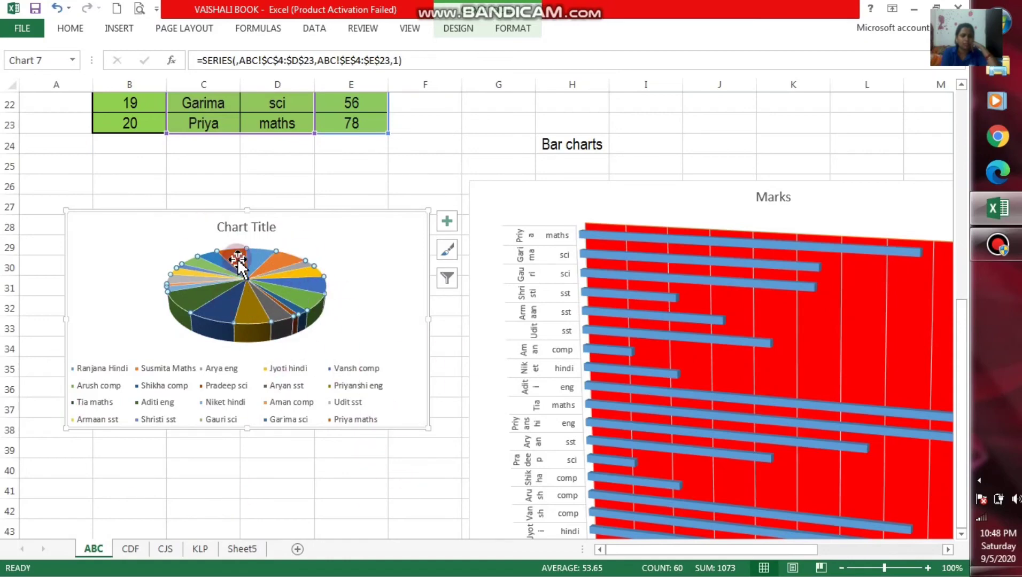
left_click(345, 190)
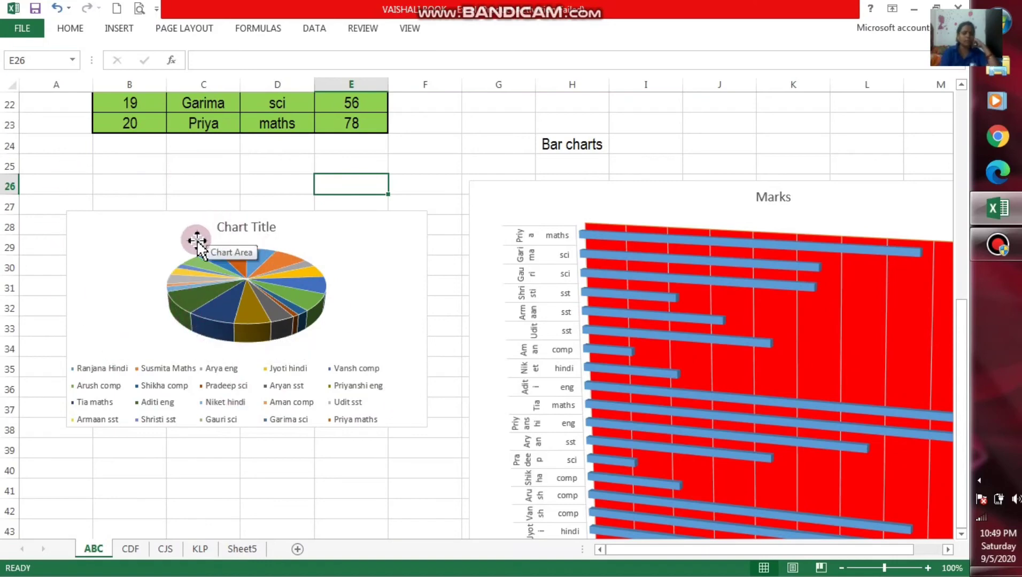
left_click(244, 300)
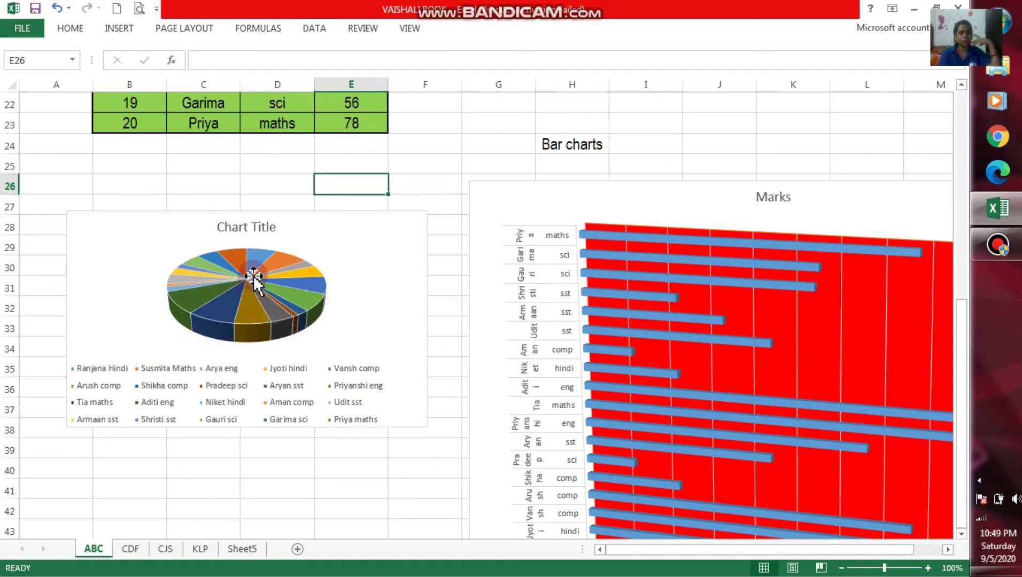
left_click(998, 244)
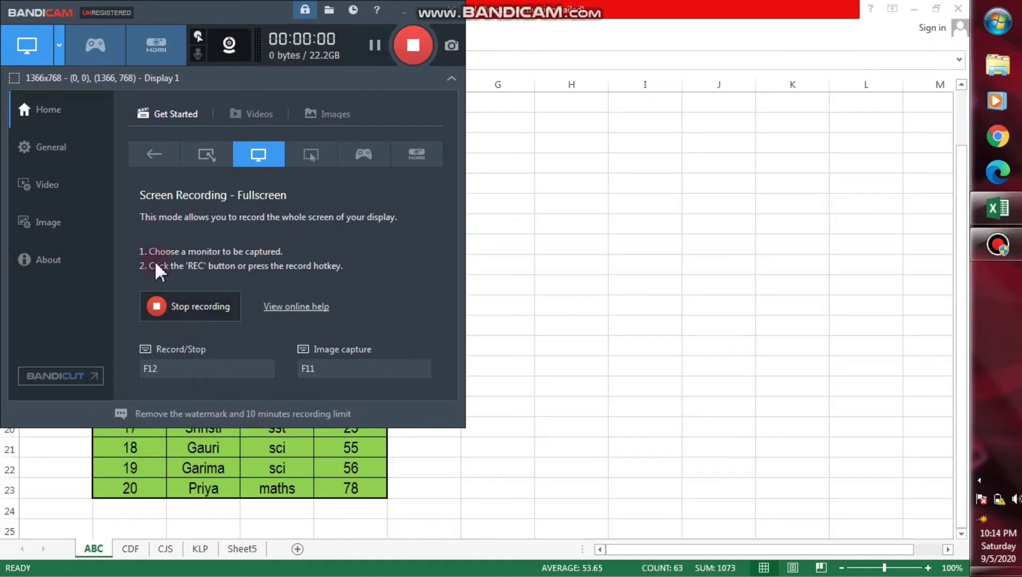
left_click(421, 18)
scroll(437, 226, "up", 1)
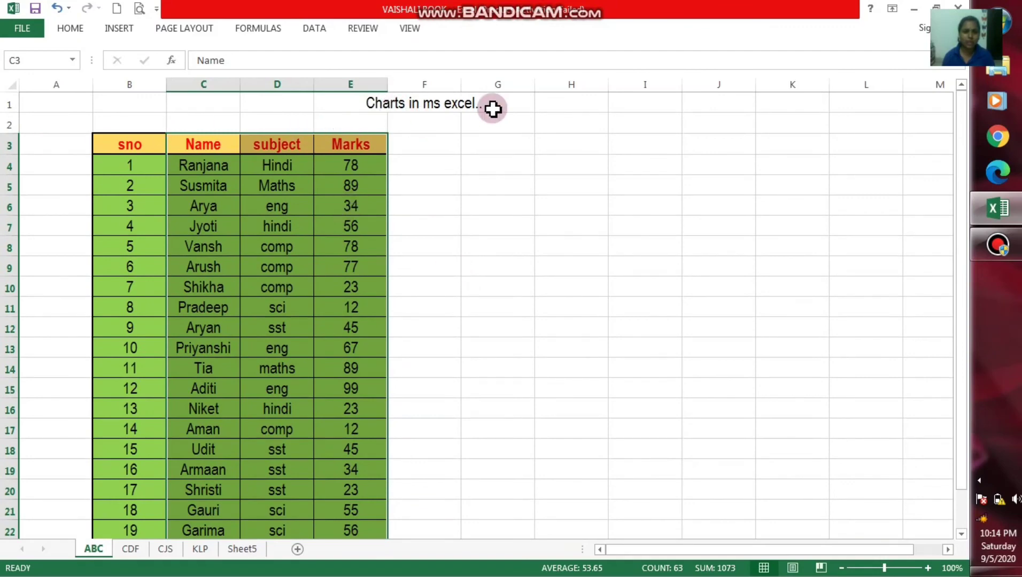
Select the Name, subject and Marks data in C3:E23 and open the column chart types.
left_click(477, 122)
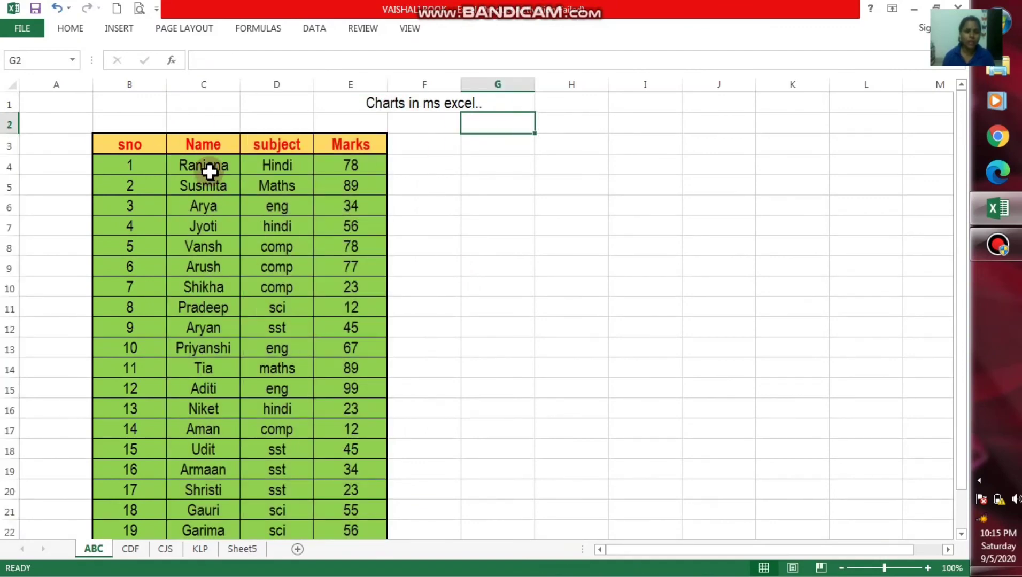
mouse_move(187, 139)
left_mouse_down()
mouse_move(392, 379)
mouse_move(359, 486)
left_mouse_up()
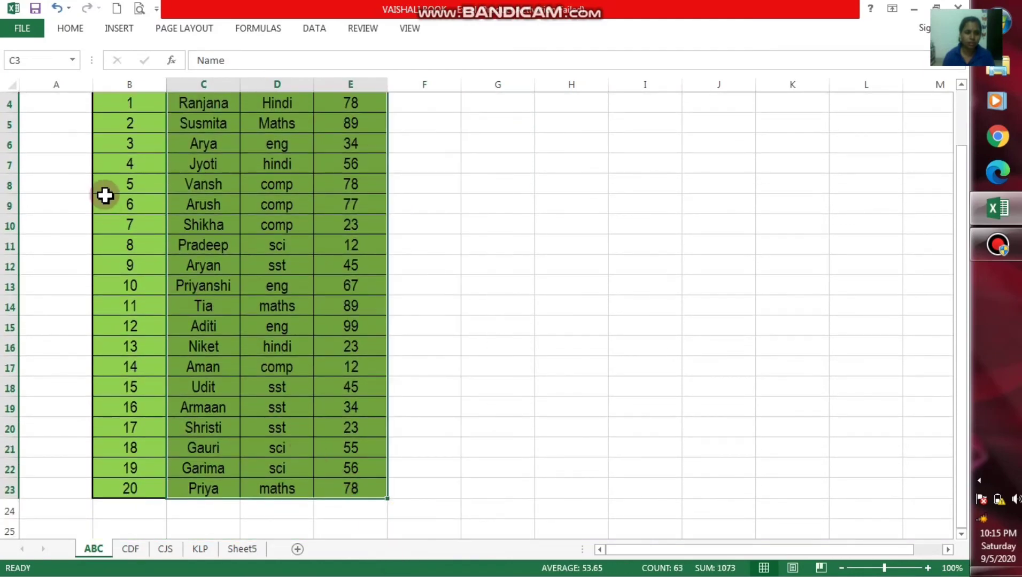
left_click(114, 22)
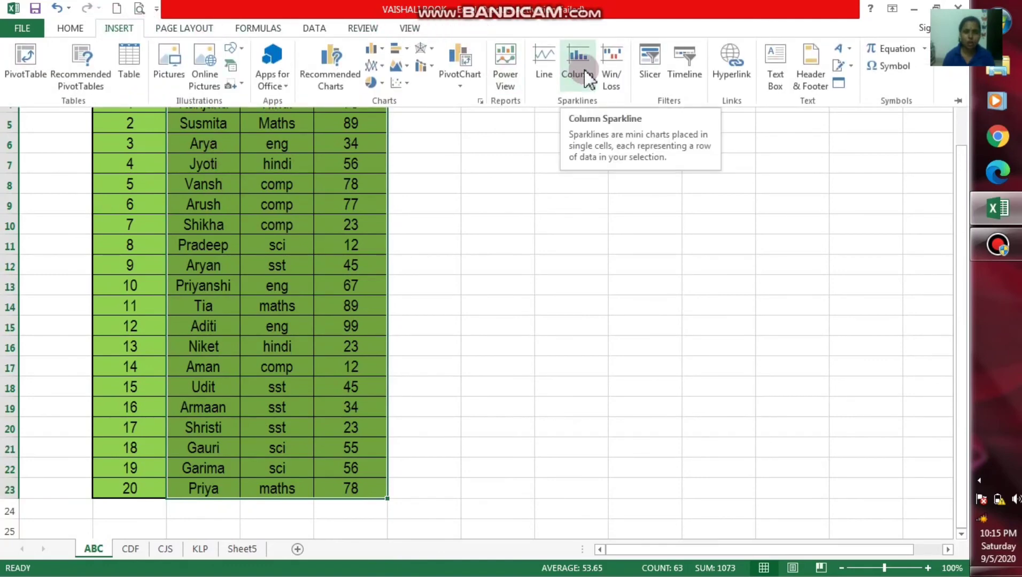
left_click(371, 53)
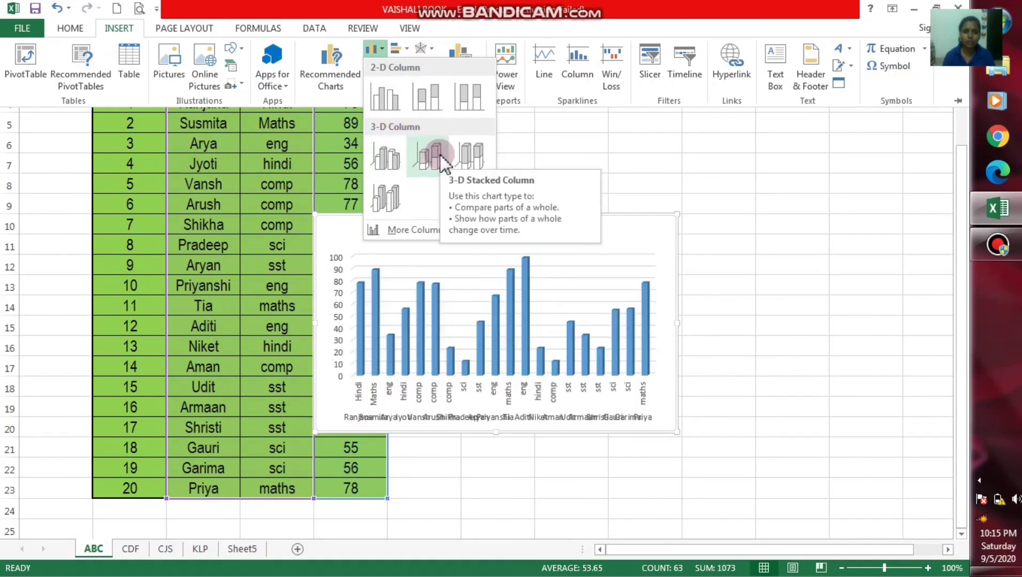
Insert a 3-D clustered column chart, move it right of the table and enlarge it.
left_click(387, 157)
left_click_drag(524, 223, 633, 186)
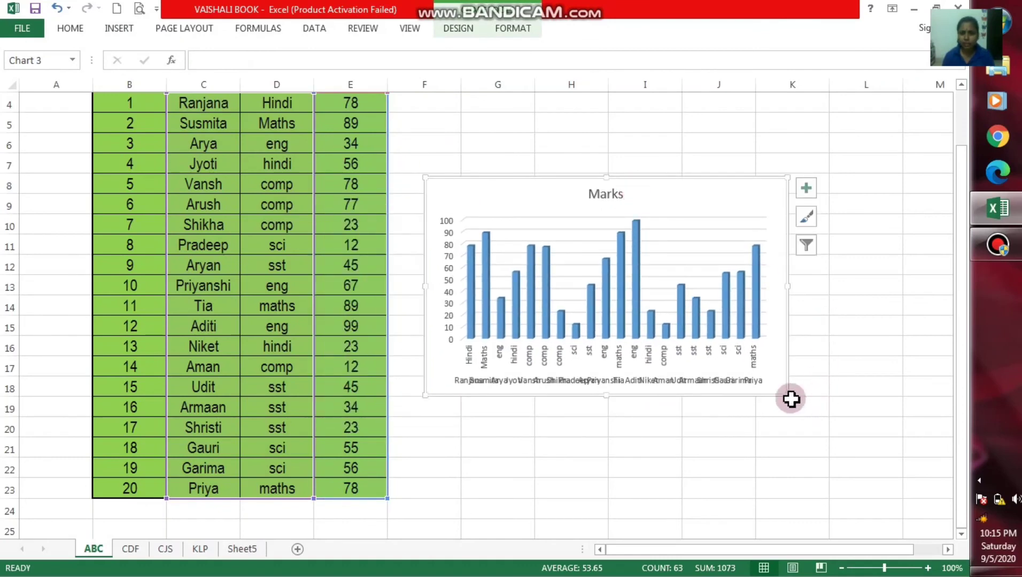
left_click_drag(785, 395, 919, 523)
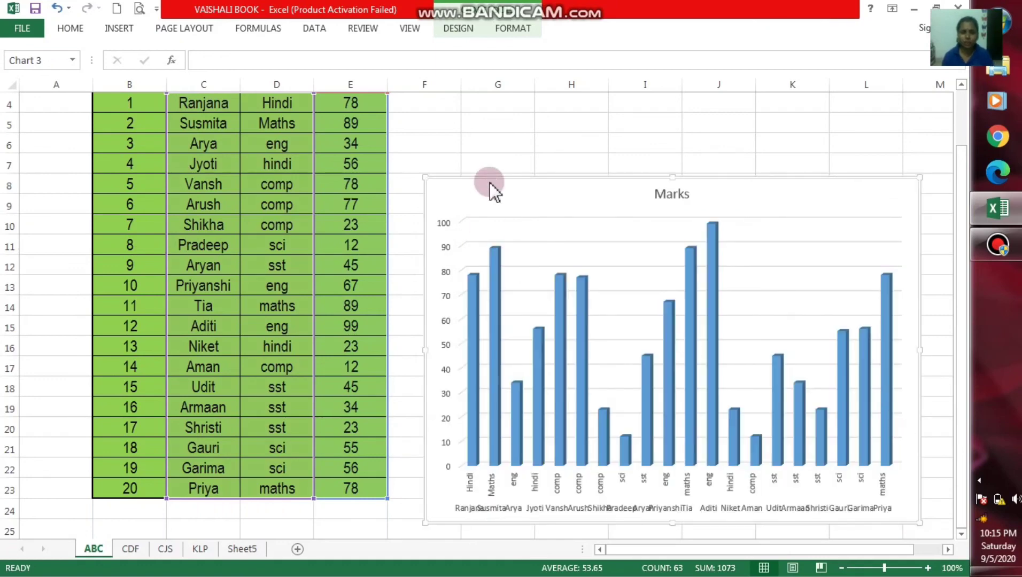
scroll(490, 183, "down", 1)
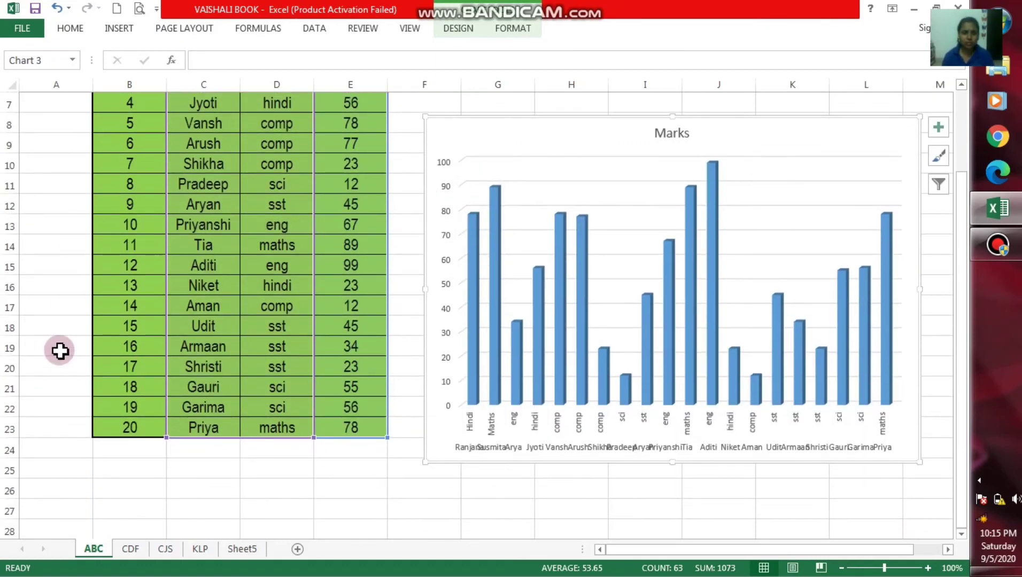
scroll(60, 351, "up", 1)
scroll(60, 351, "down", 5)
scroll(61, 350, "up", 3)
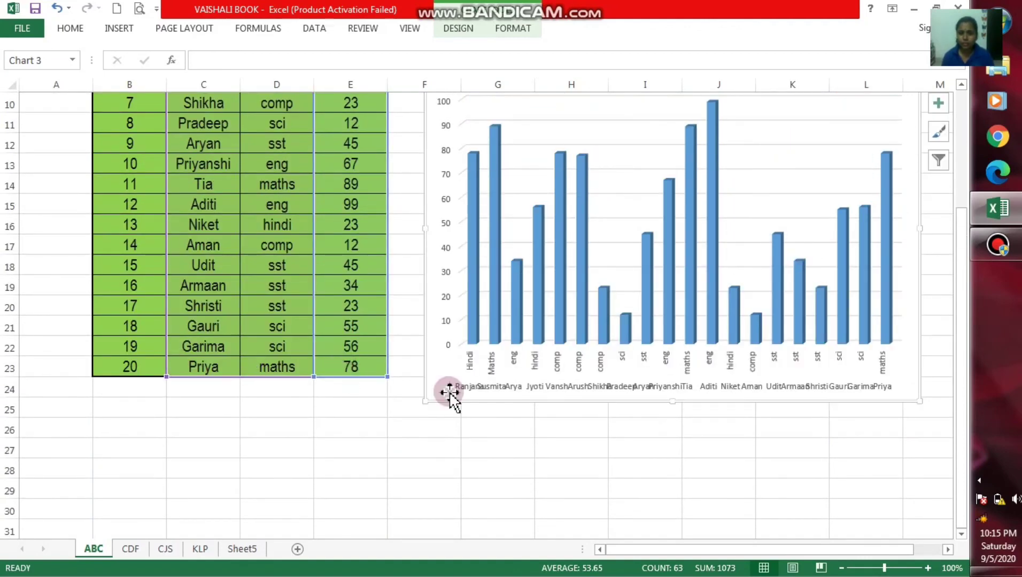
scroll(576, 252, "up", 3)
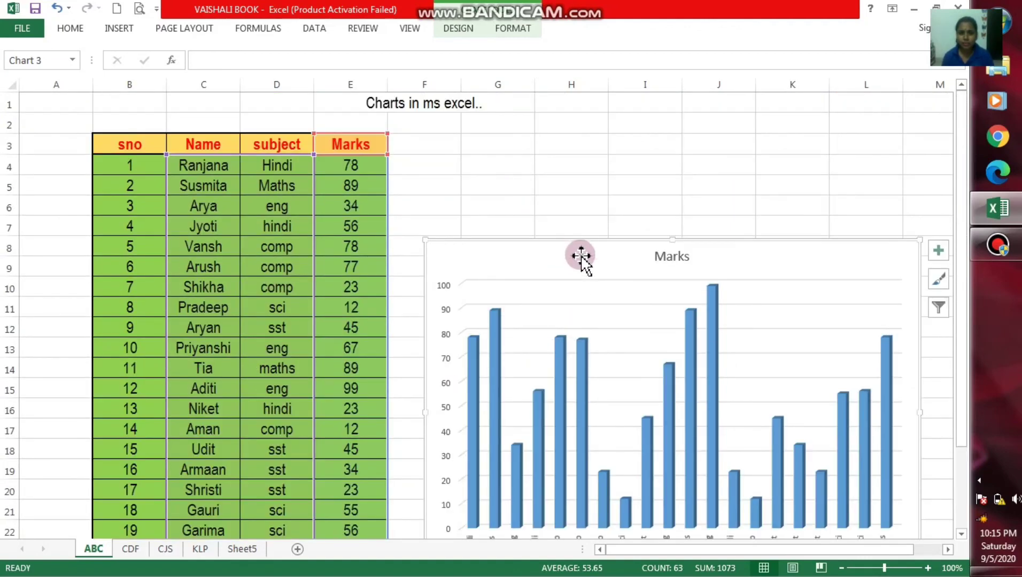
Reposition the Marks chart beside the table header and widen it further to the right.
mouse_move(576, 252)
left_mouse_down()
mouse_move(403, 169)
mouse_move(600, 153)
mouse_move(588, 151)
left_mouse_up()
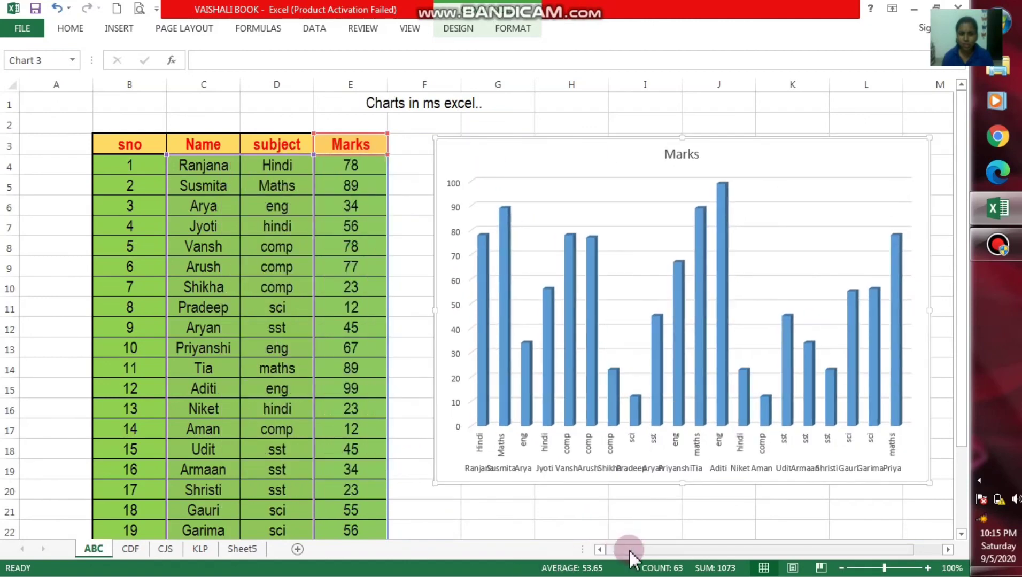
left_click_drag(627, 551, 764, 554)
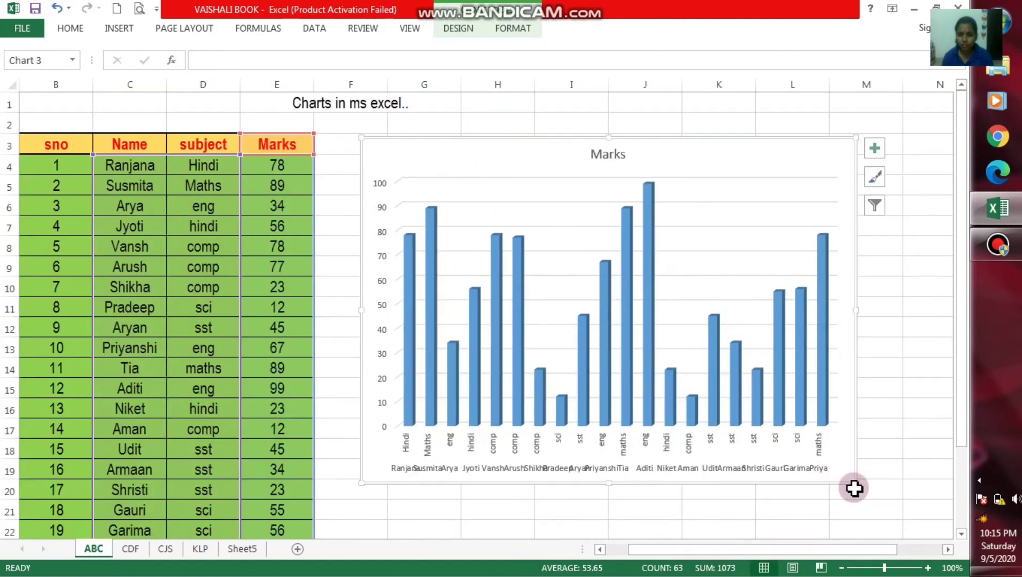
left_click_drag(859, 482, 1013, 466)
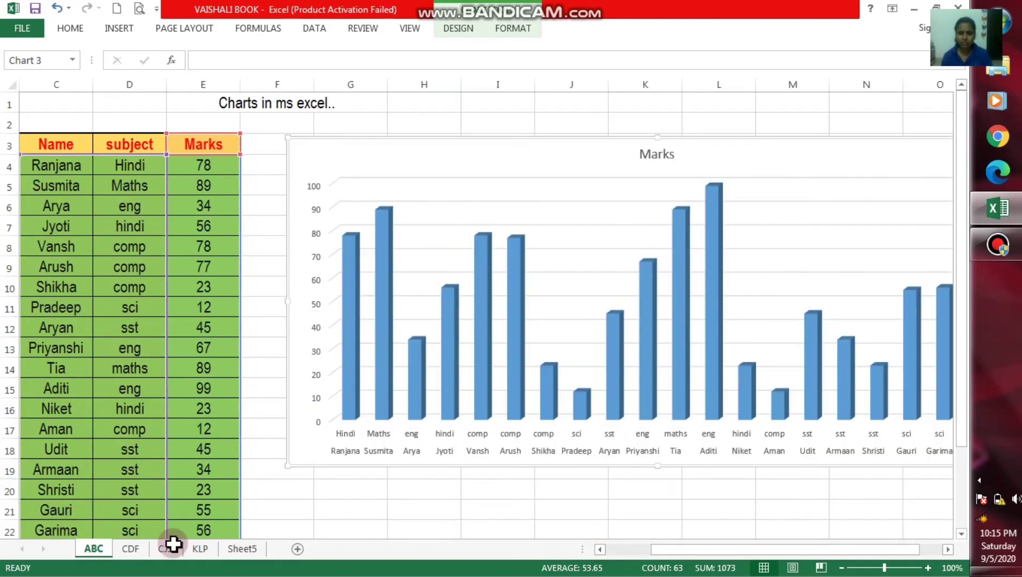
left_click_drag(676, 550, 775, 549)
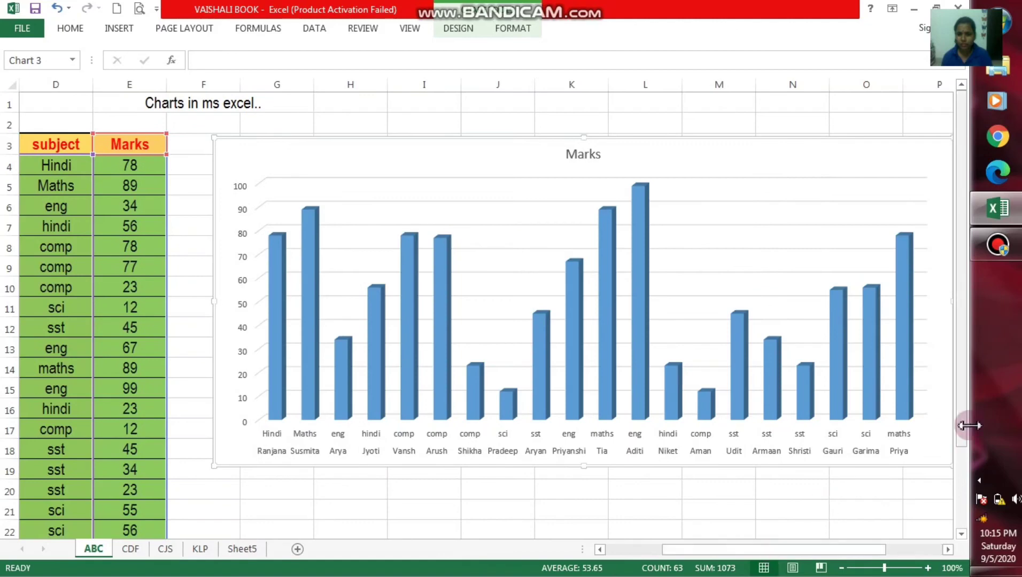
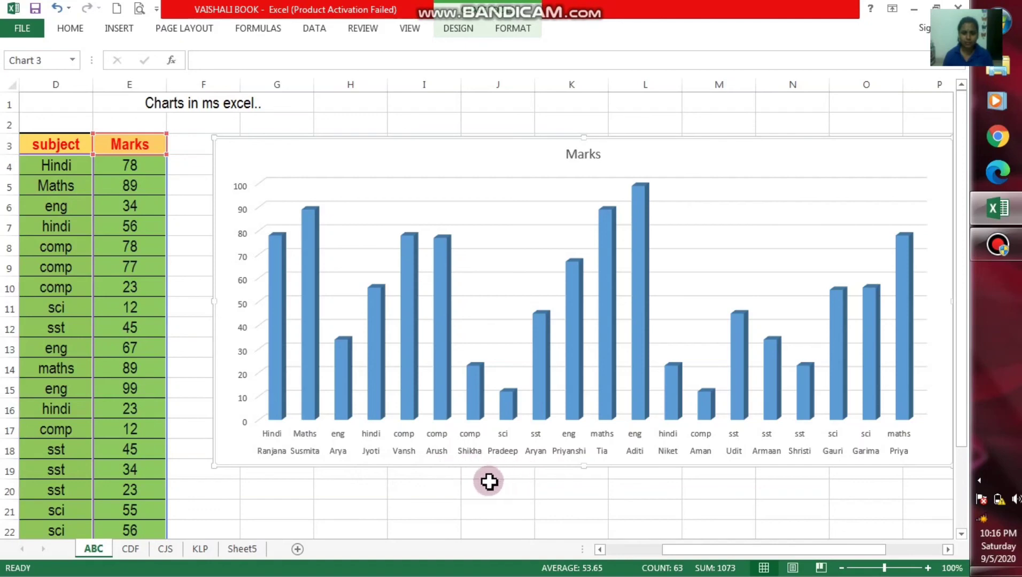
Enter 'x axis' in cell J20 and 'y axis' in cell F11.
left_click(489, 482)
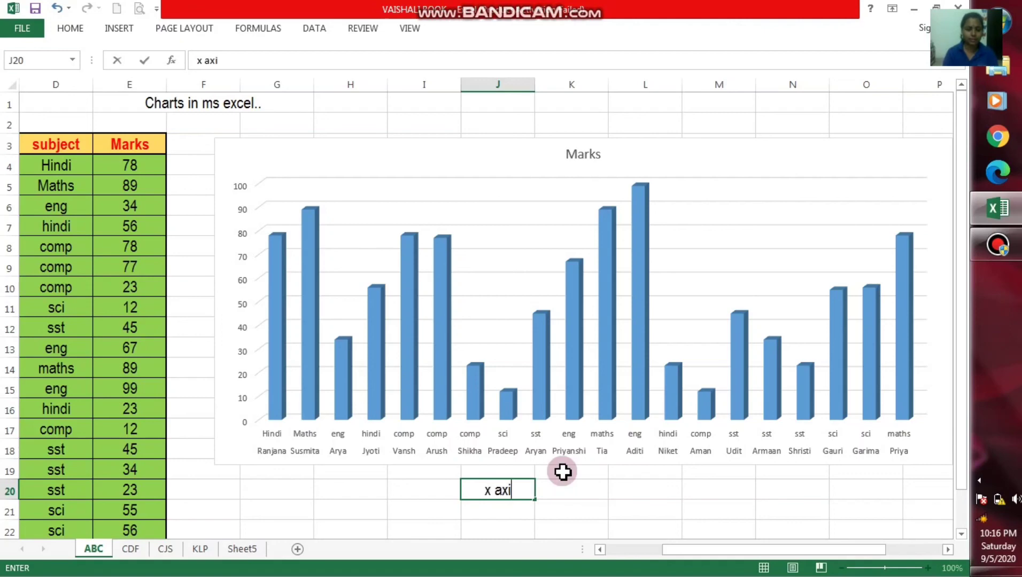
key("Return")
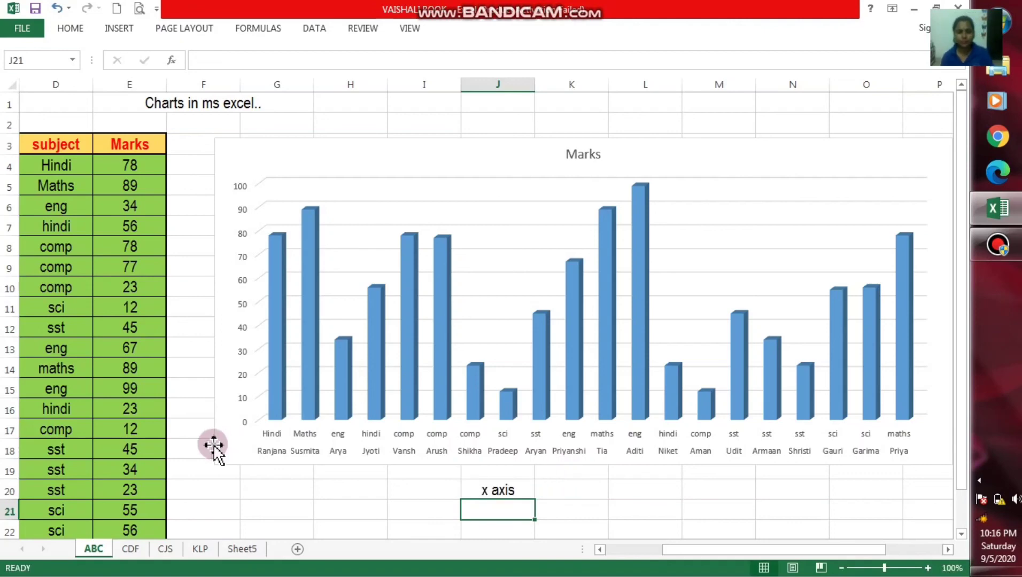
left_click(201, 300)
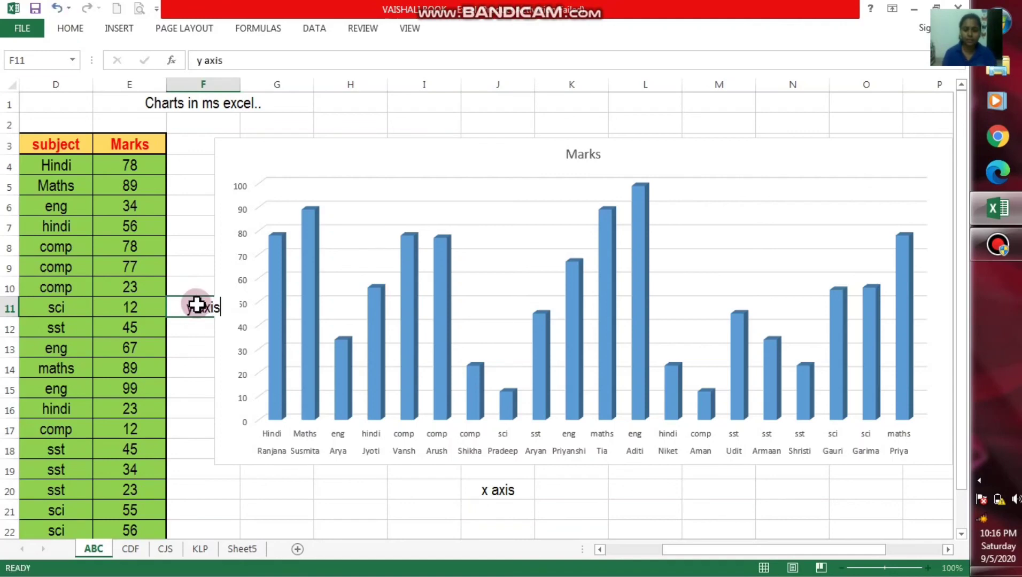
key("Return")
Drag the Marks chart slightly right, clear of the 'y axis' label.
left_click(259, 152)
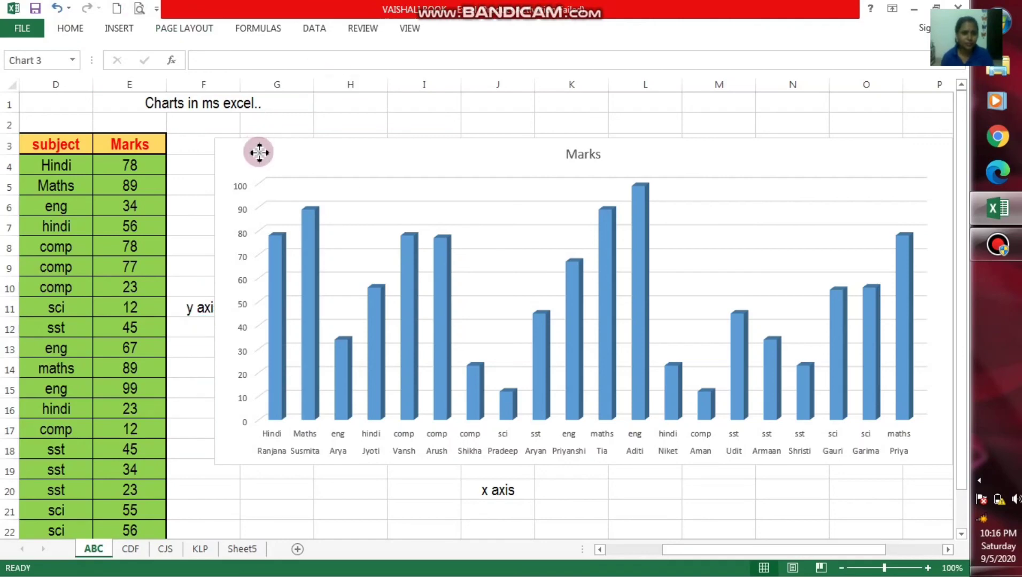
left_click_drag(259, 153, 280, 152)
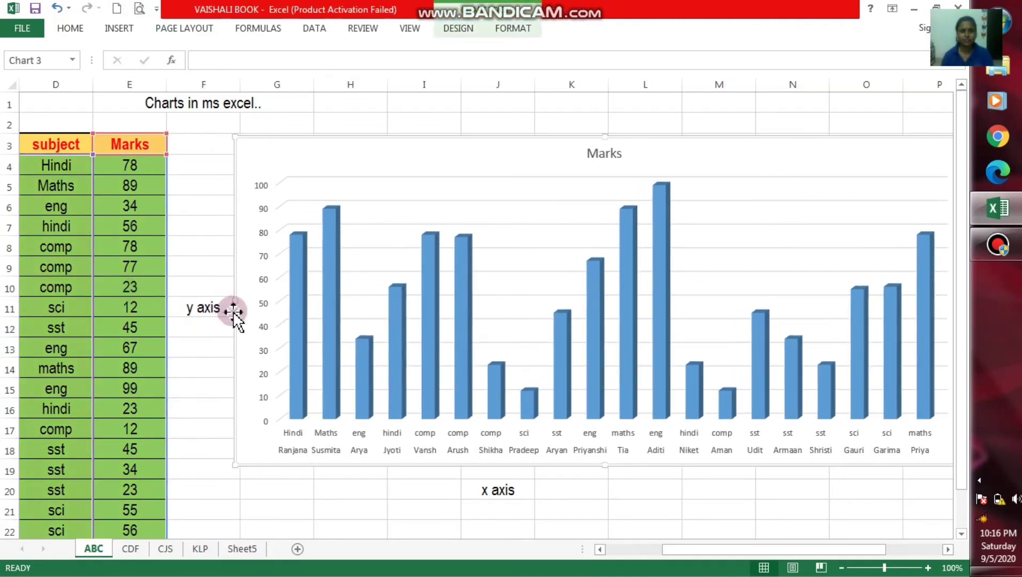
left_click(227, 323)
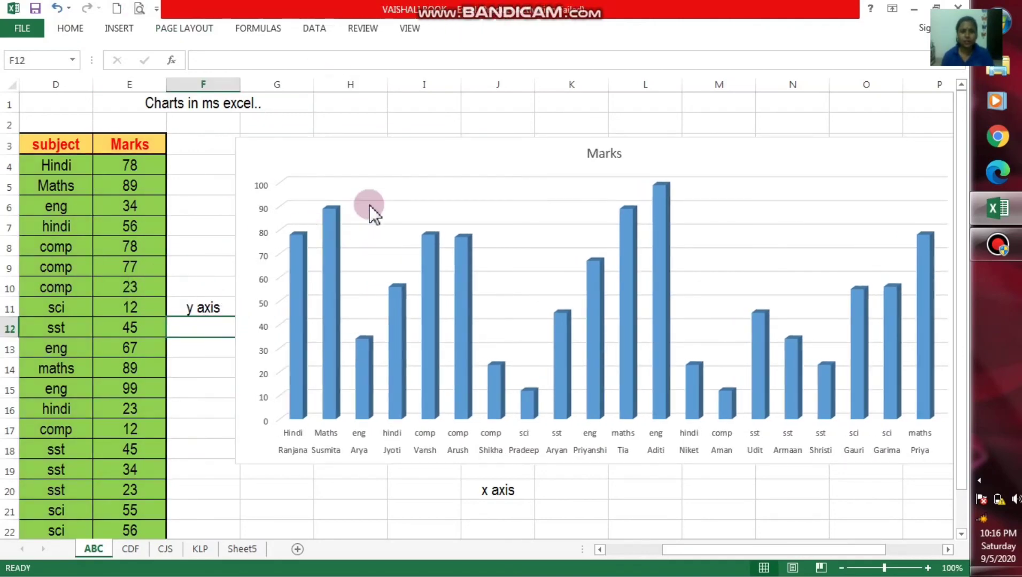
Open the chart walls formatting options, then close the Format pane unchanged.
left_click(382, 201)
double_click(437, 186)
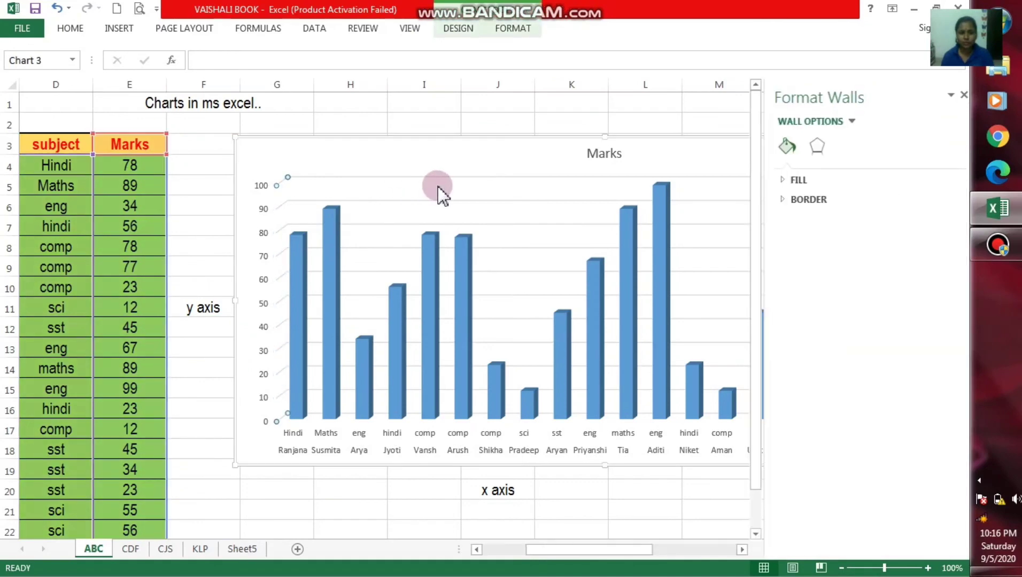
right_click(438, 187)
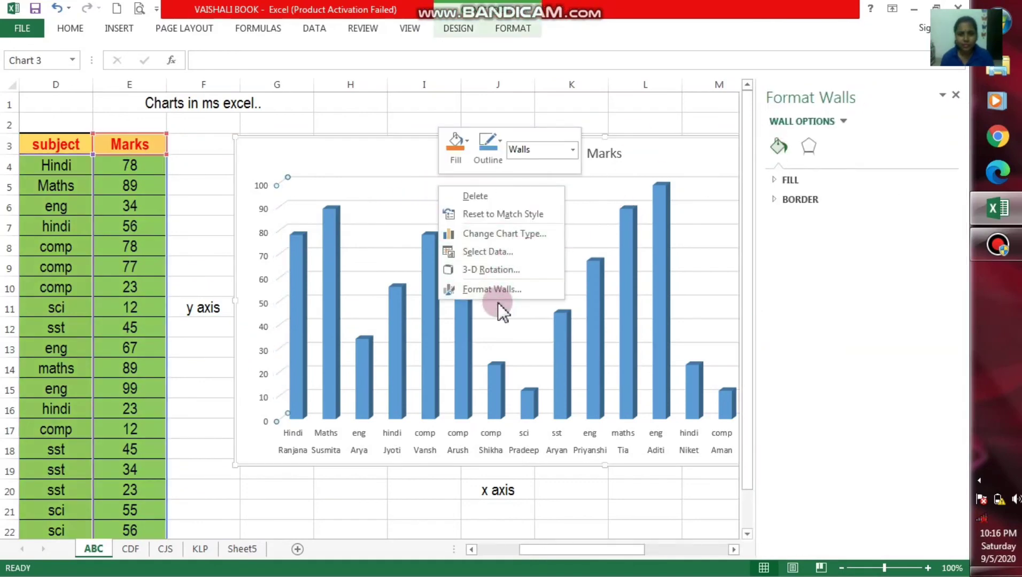
left_click(386, 196)
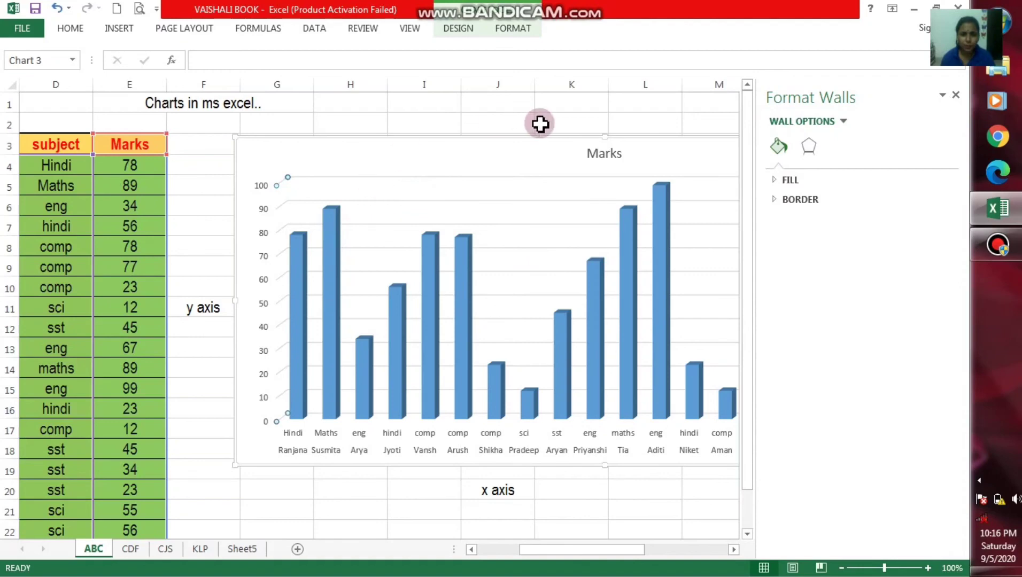
left_click(629, 121)
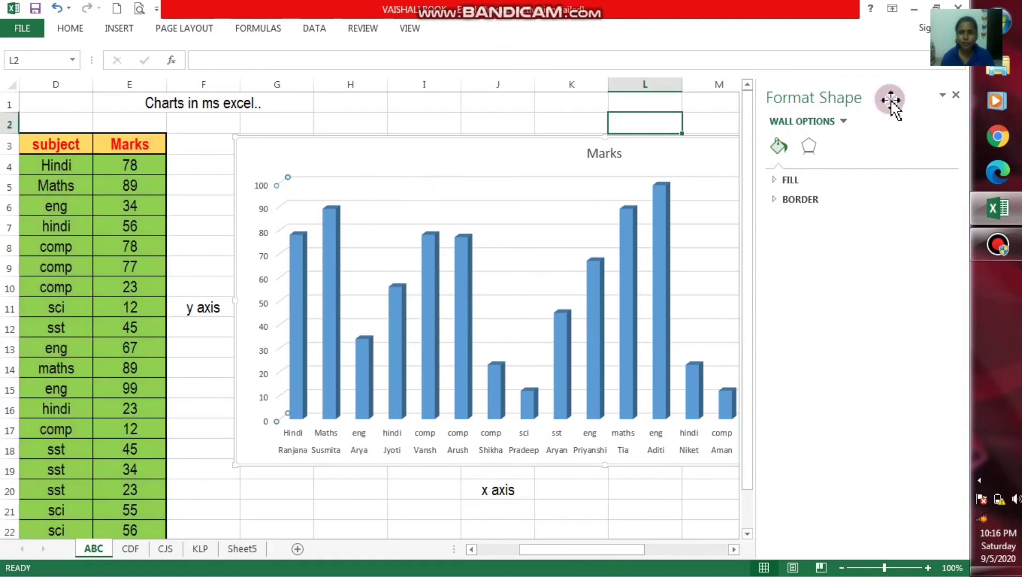
left_click(956, 97)
right_click(695, 163)
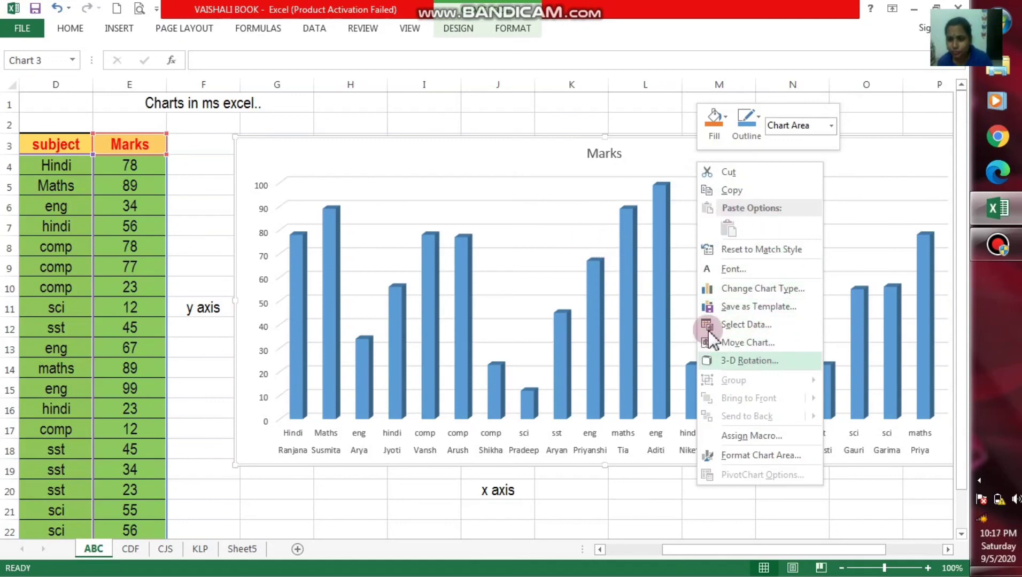
right_click(597, 191)
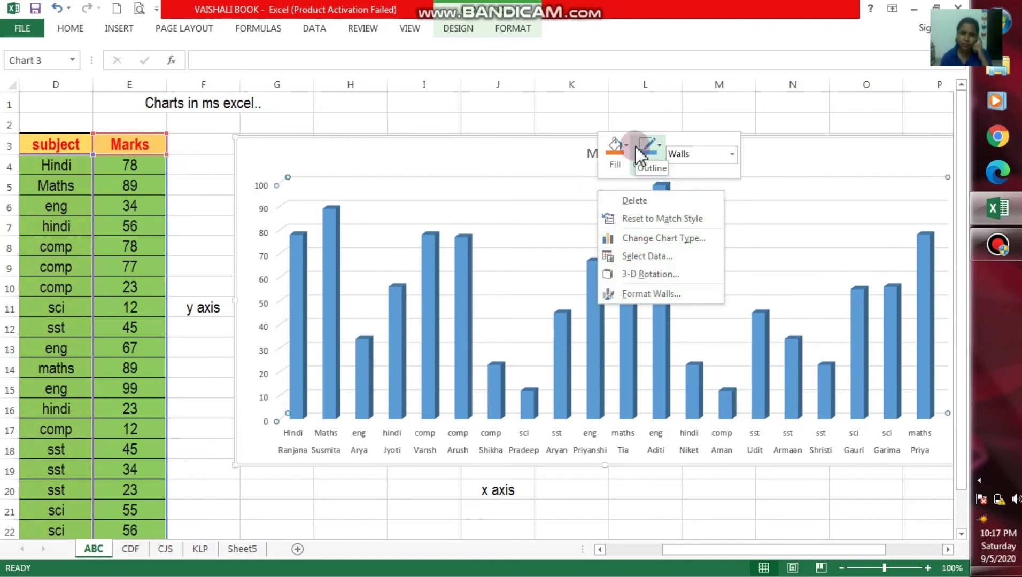
left_click(652, 143)
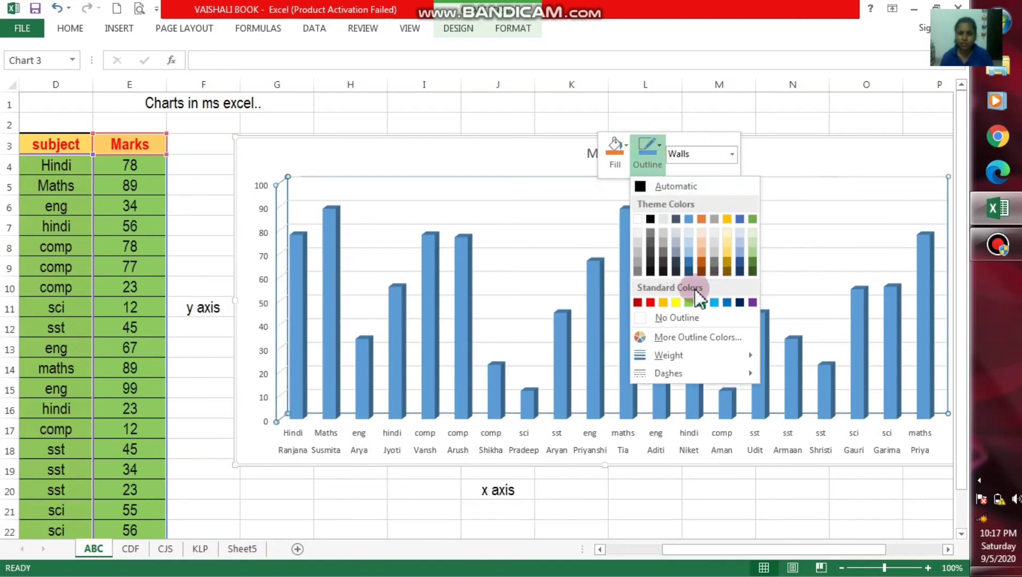
left_click(829, 83)
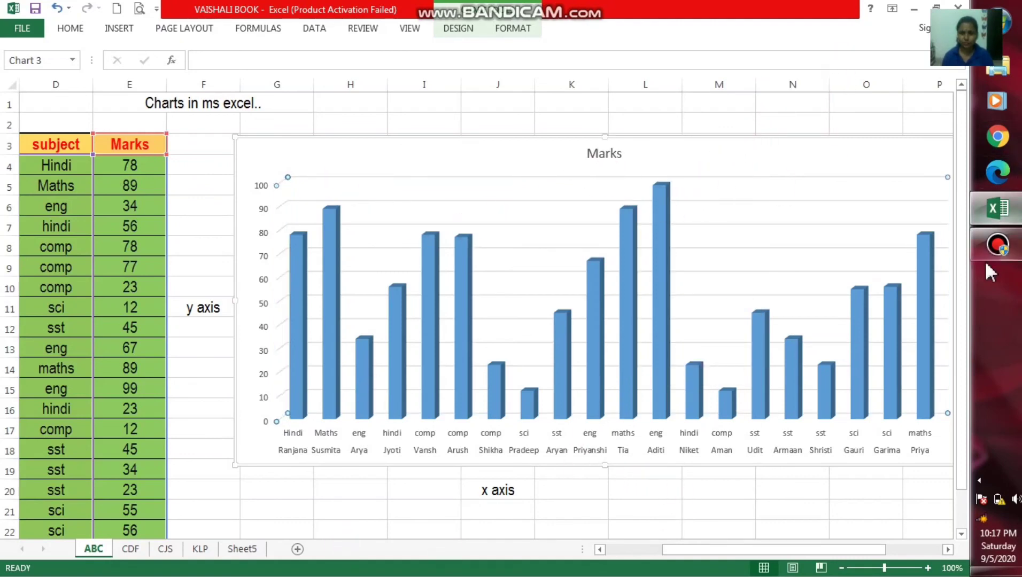
mouse_move(998, 244)
left_click(860, 247)
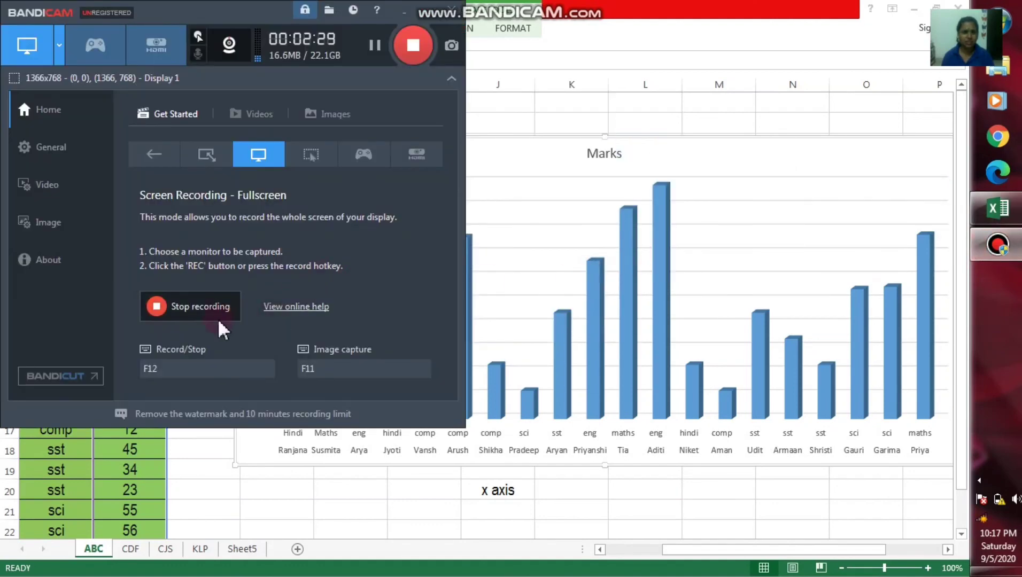